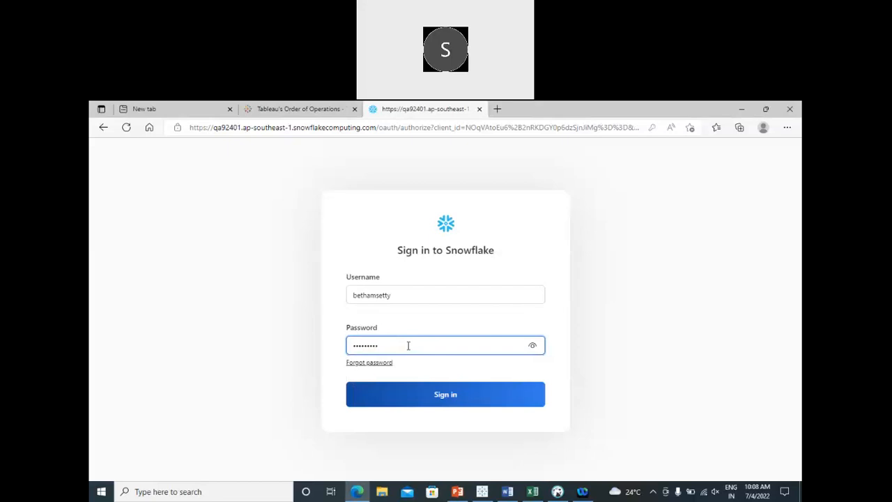
- After the failed sign-in, correct the username and re-enter the account password
click(443, 393)
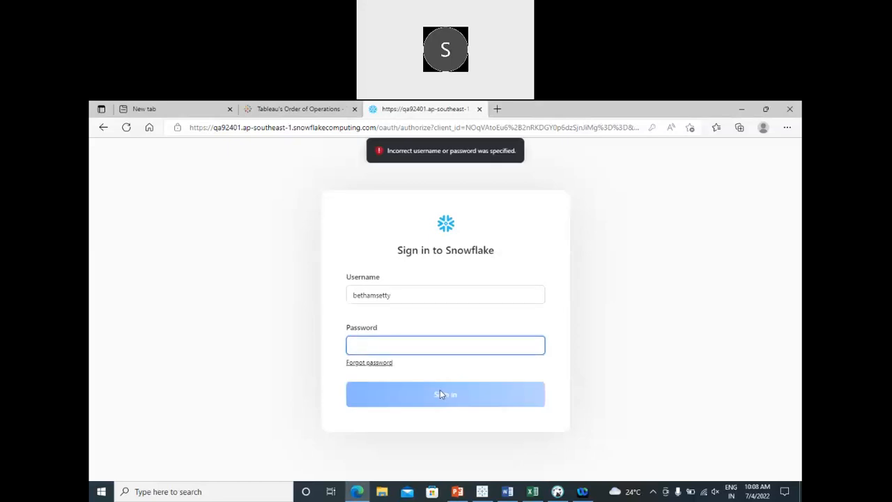
click(397, 298)
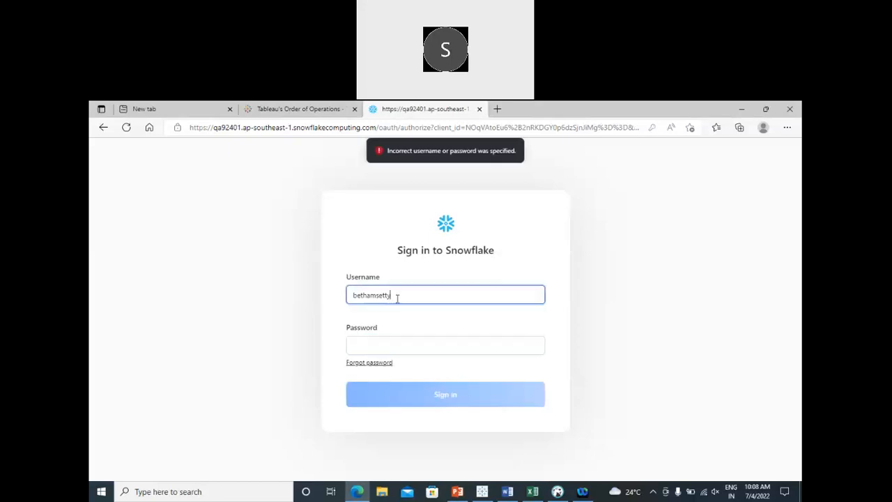
text(3)
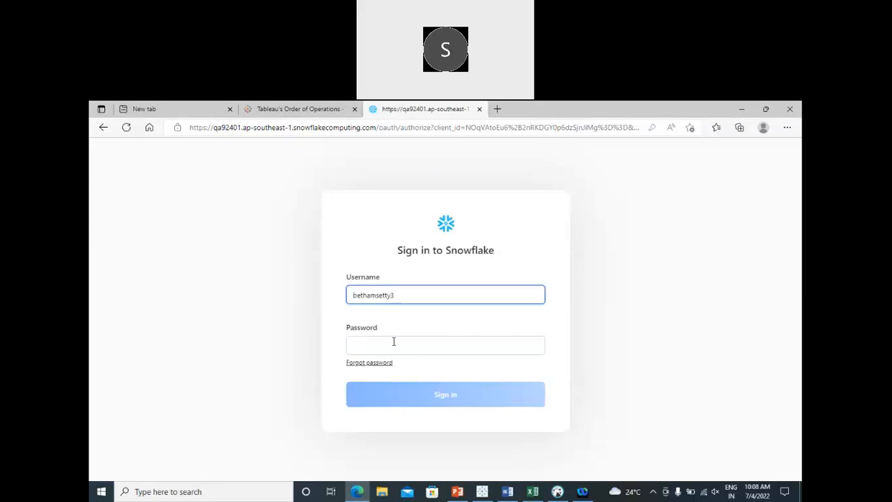
click(394, 342)
text(be)
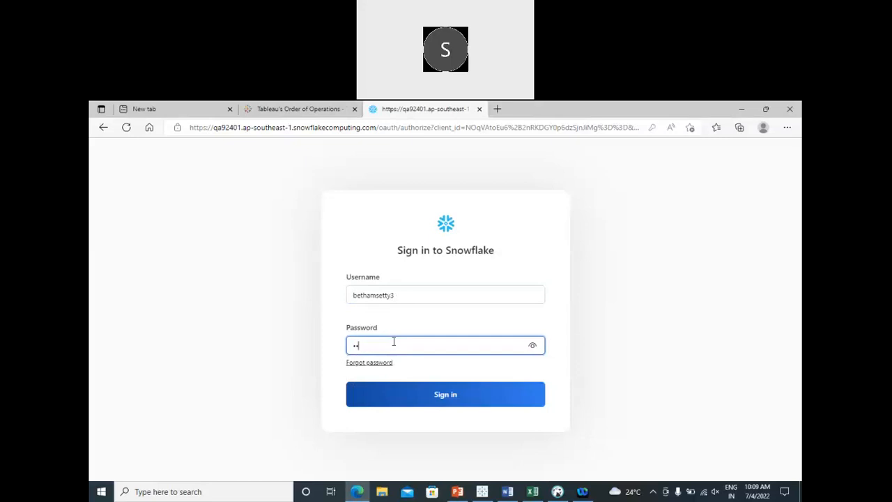
text(•••)
- Sign in to Snowflake and switch to the Classic Console
click(443, 392)
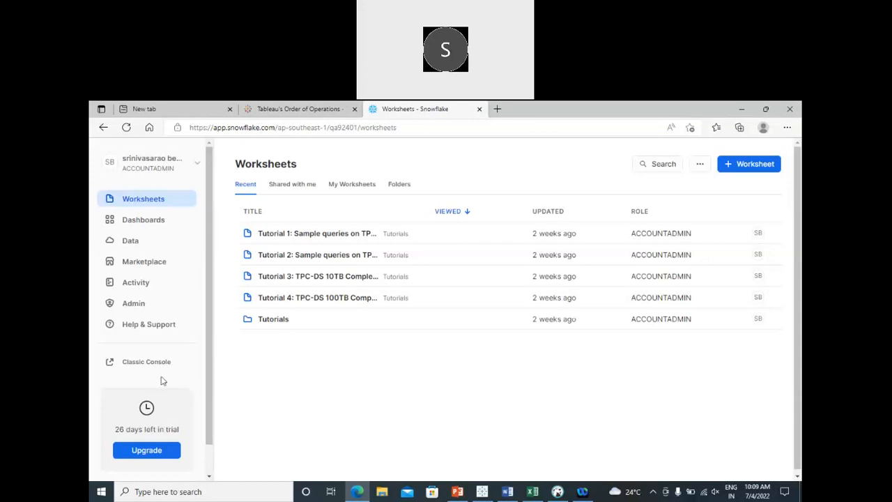
click(139, 368)
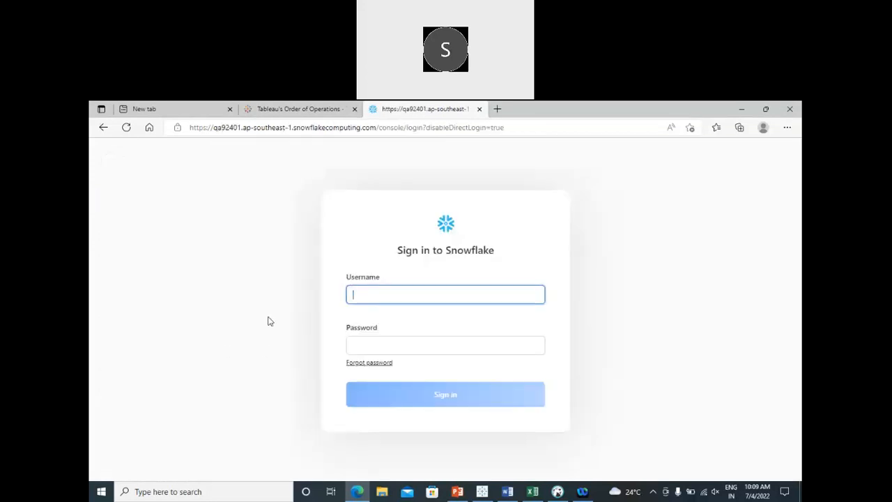
- Enter the account username and password on the Classic Console login page and sign in
click(355, 293)
text(b)
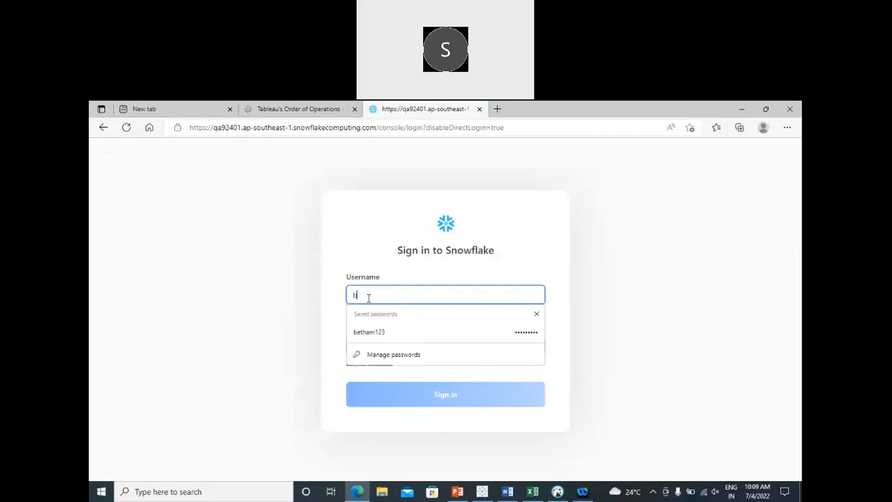
text(ethamsetty)
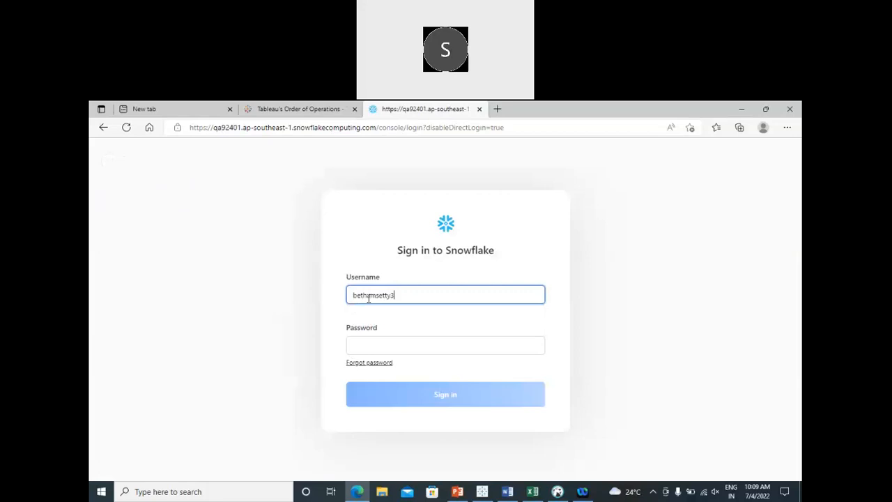
text(3)
click(388, 343)
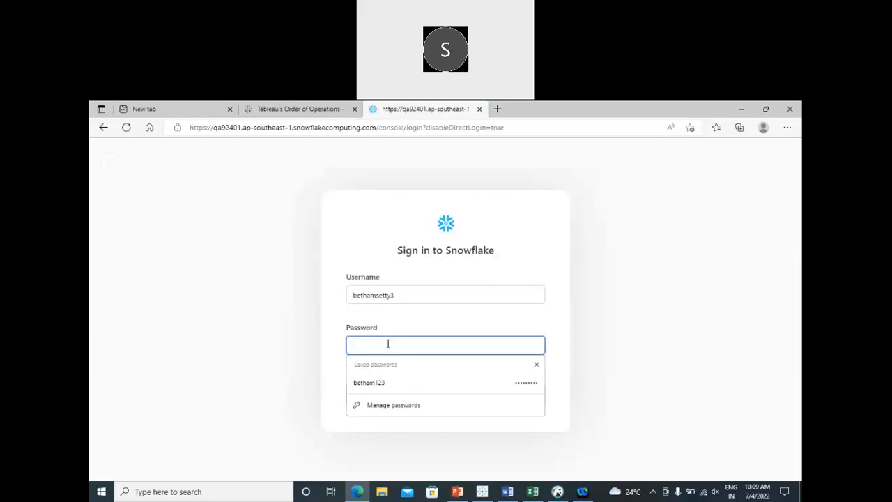
text(••)
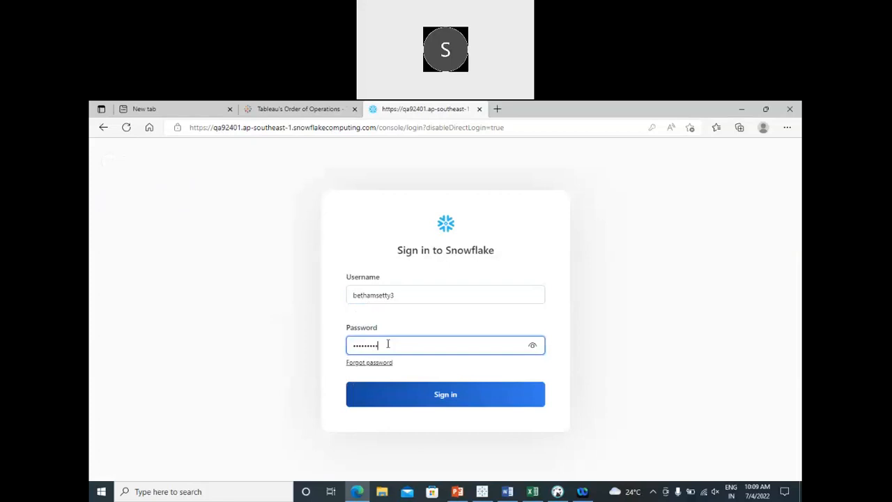
click(444, 399)
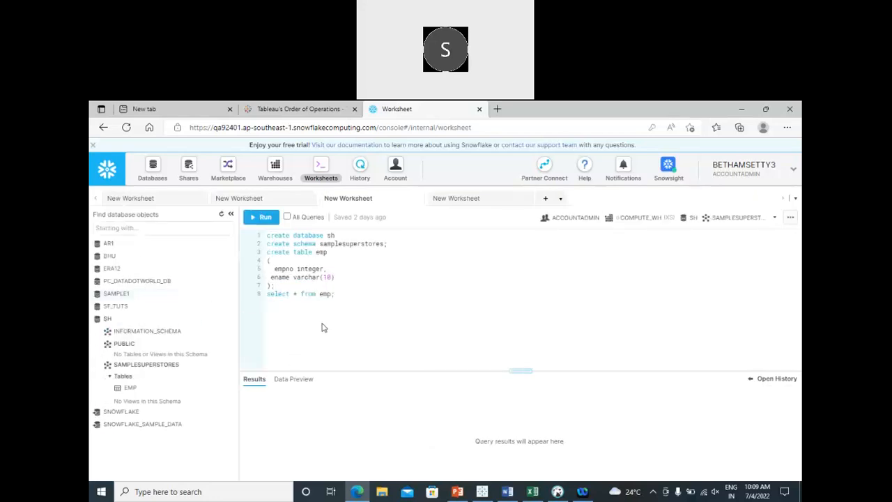
- Expand BHU > BK and write select * from dept; on a new line
click(109, 256)
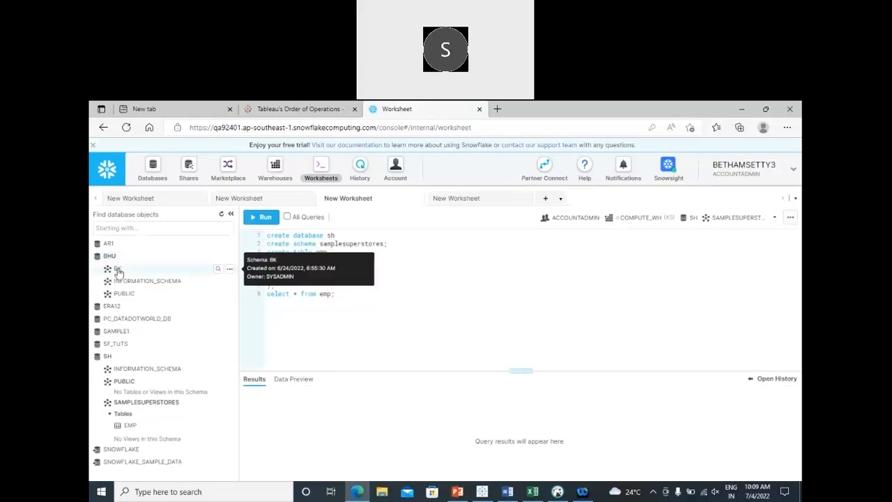
click(117, 269)
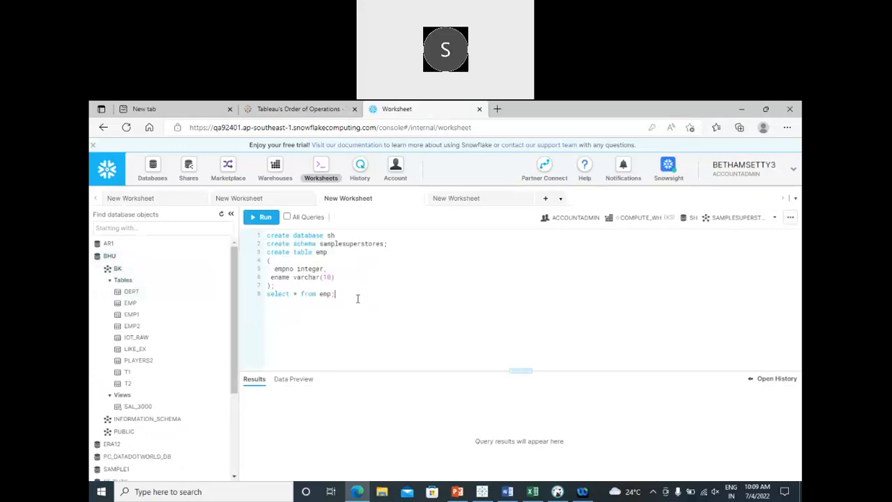
key(Return)
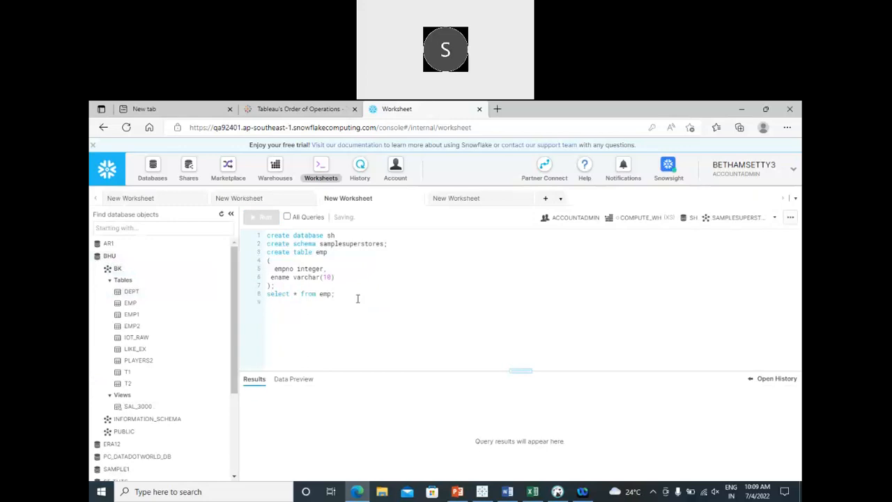
text(s)
key(ctrl+0)
text(elect)
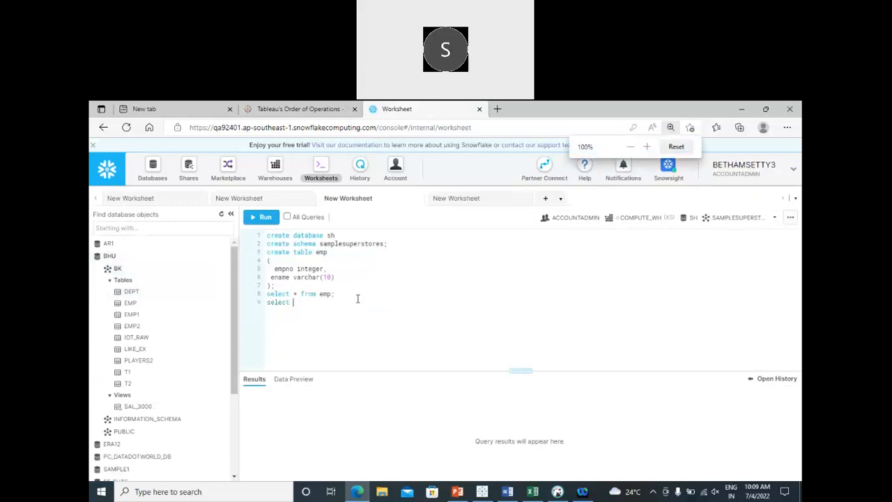
key(super+space)
key(super+space)
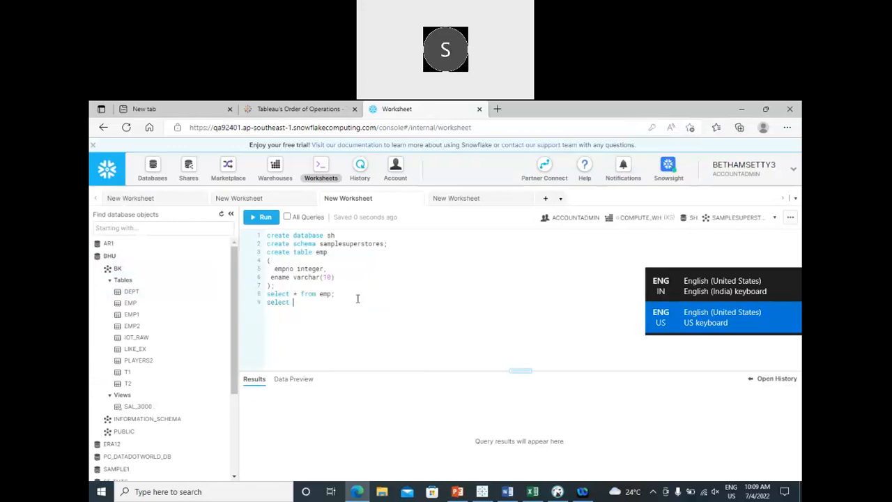
text(* from)
key(ctrl+plus)
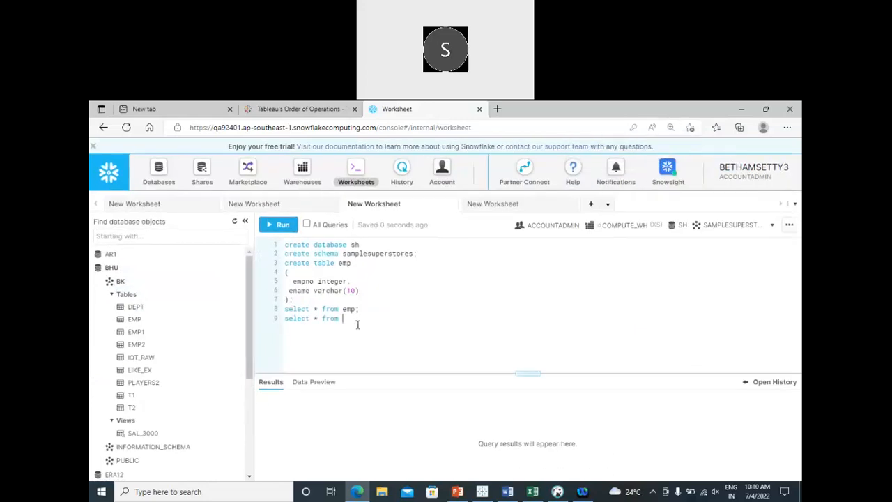
text(dept;)
- Run the query, qualify it as bhu.bk.dept, rerun it and enlarge the results pane
drag(363, 322, 279, 328)
click(272, 228)
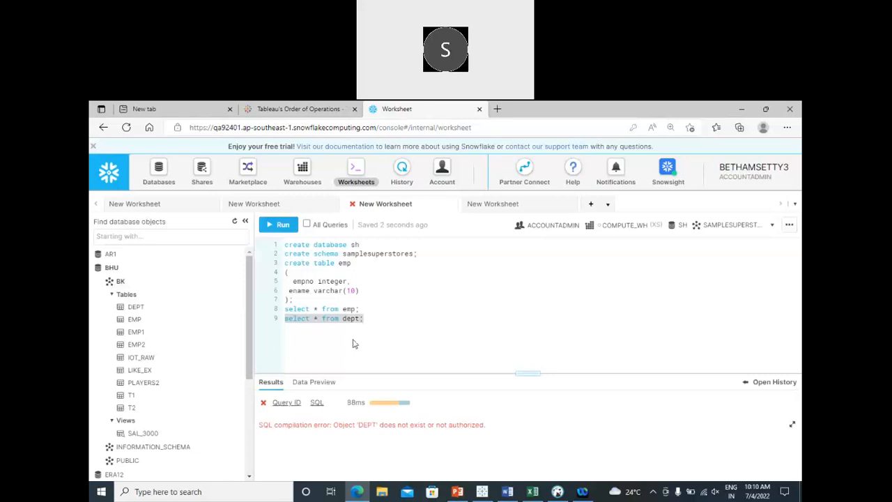
click(344, 320)
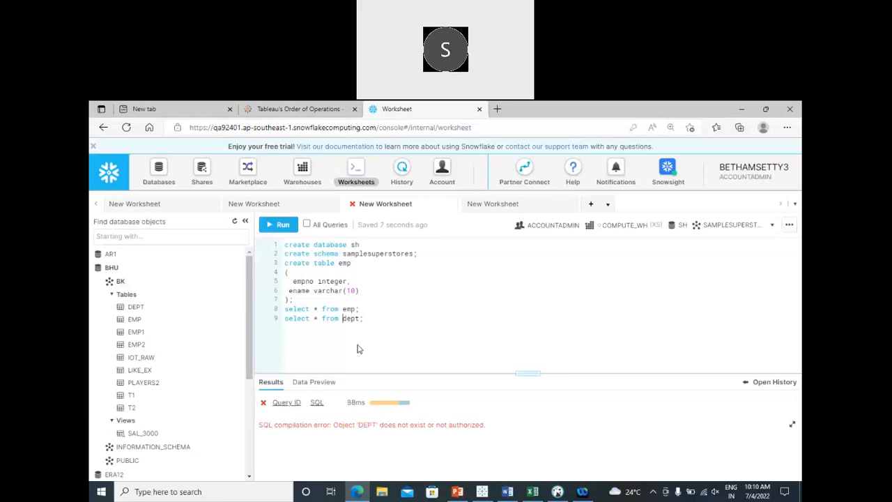
text(bhu.bk.)
drag(394, 312, 283, 318)
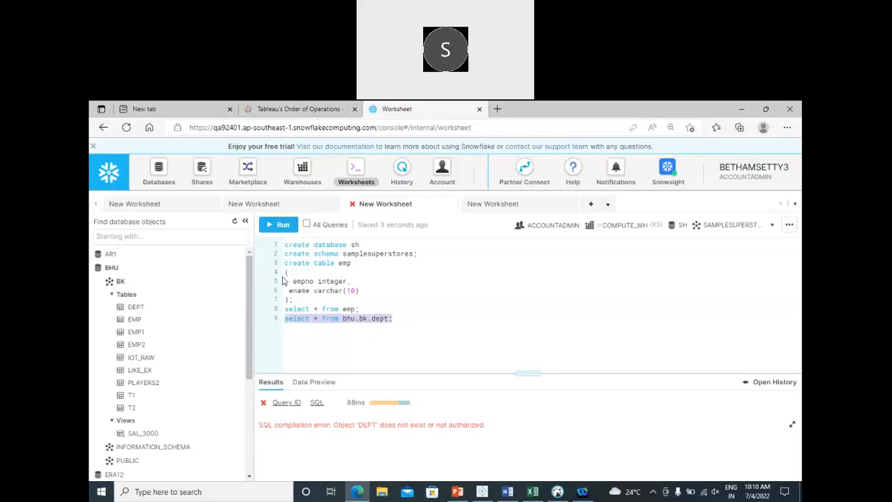
click(279, 226)
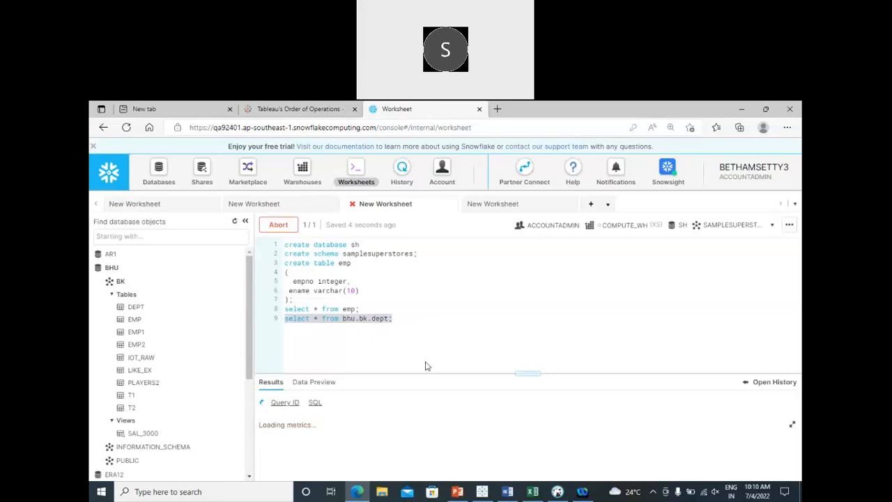
drag(423, 373, 419, 327)
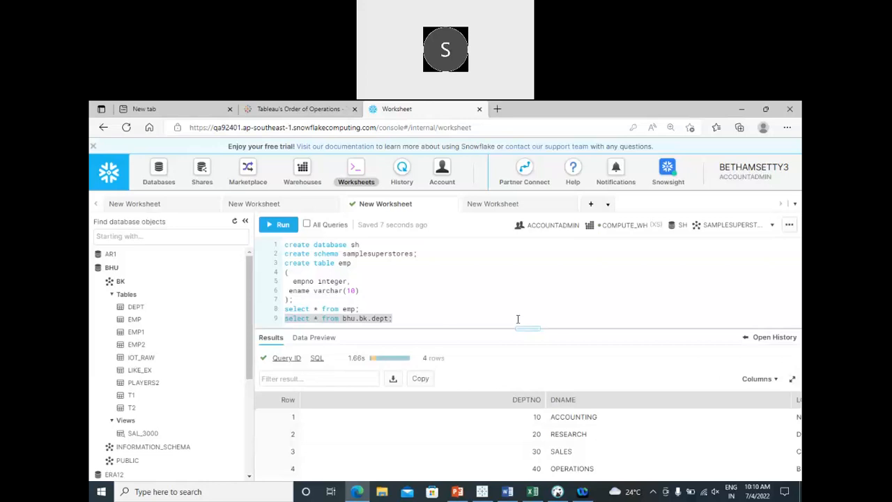
- Start an insert into dept statement on a new line
click(420, 318)
key(Return)
key(Return)
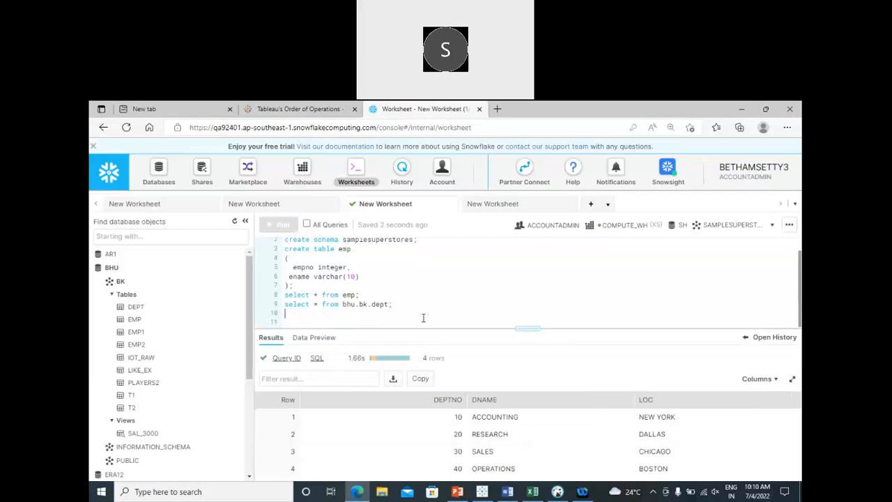
text(insert int)
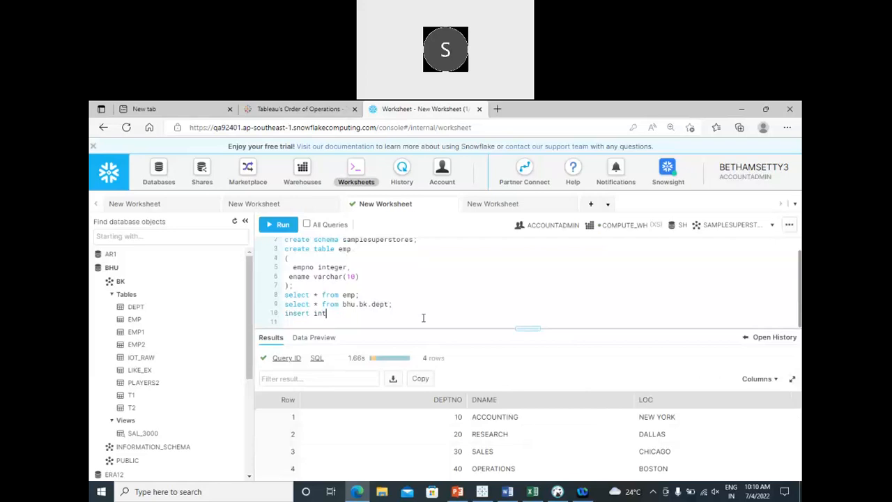
text(o dept)
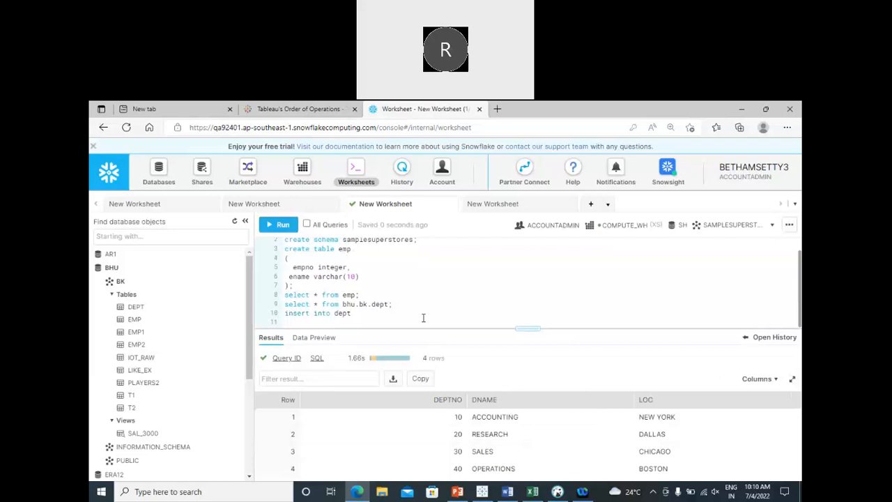
click(558, 492)
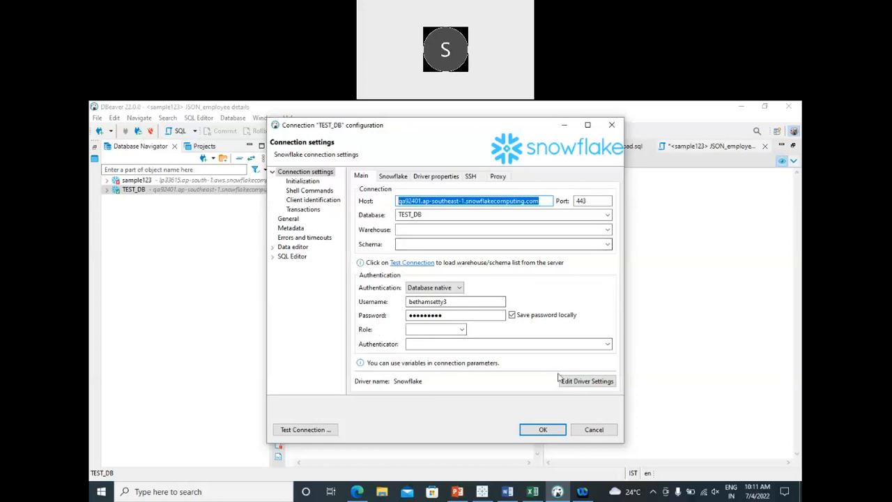
click(592, 429)
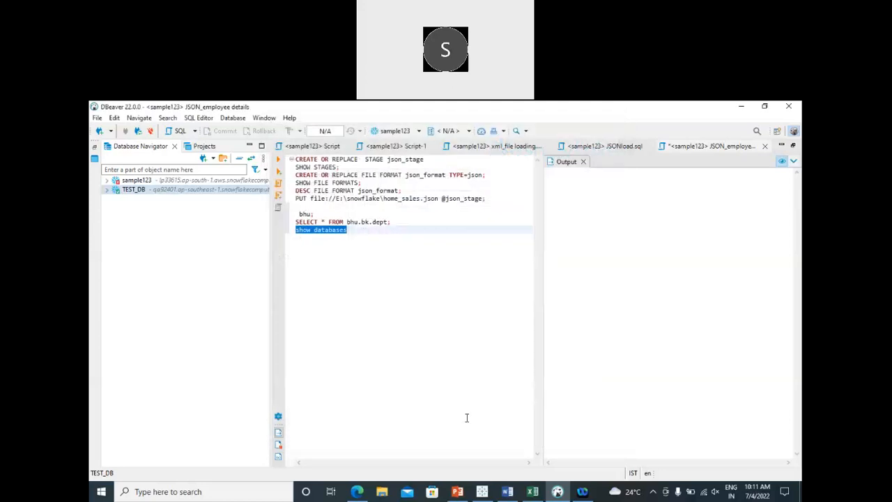
click(331, 250)
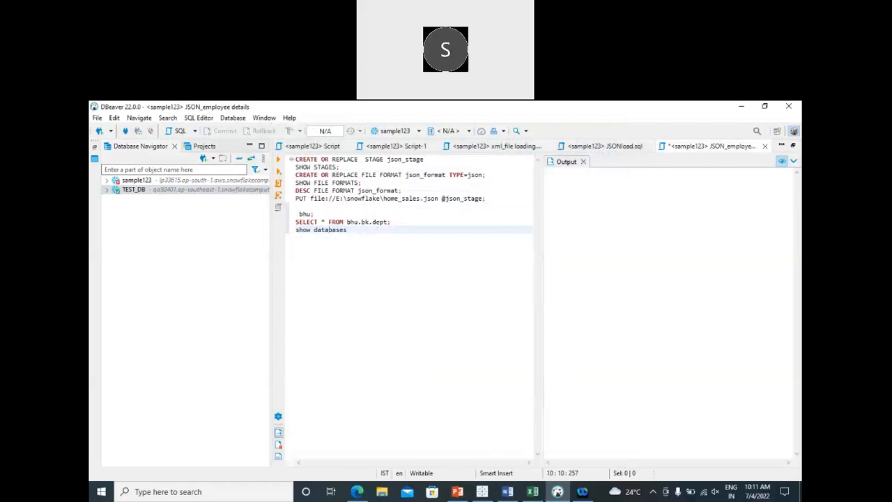
click(555, 496)
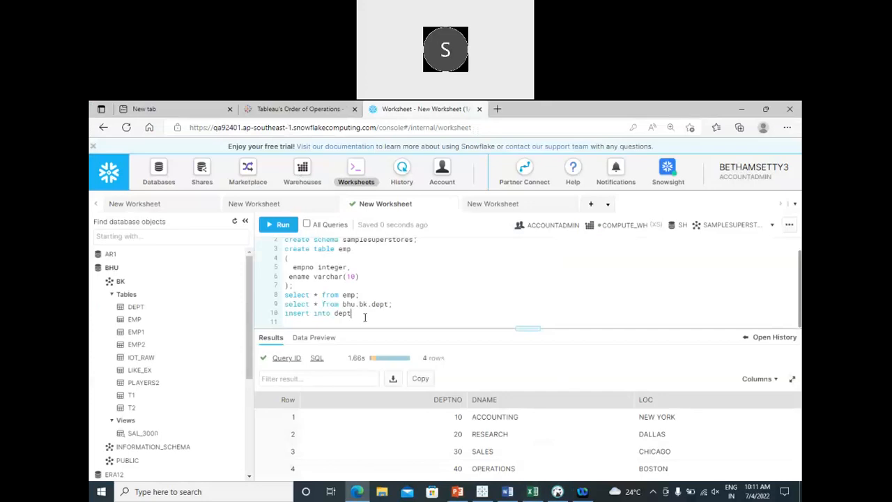
- Complete insert into dept(deptno,dname,loc) values(50,'Help Desk','Goa'); on line 10 and select it
text(())
key(Left)
text(deptno,)
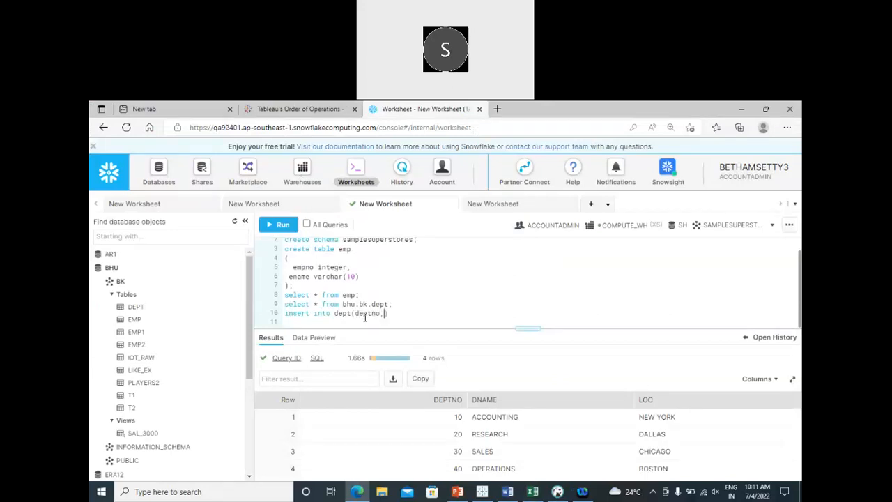
text(dname,loc))
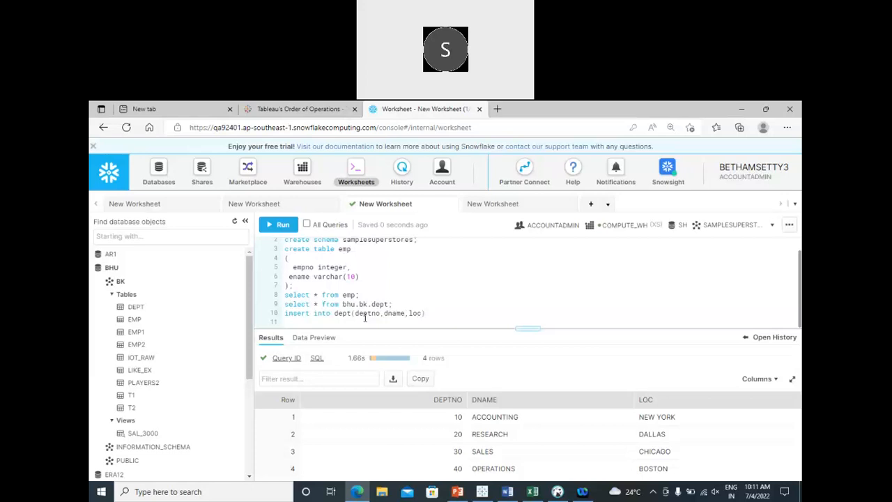
text( values(5)
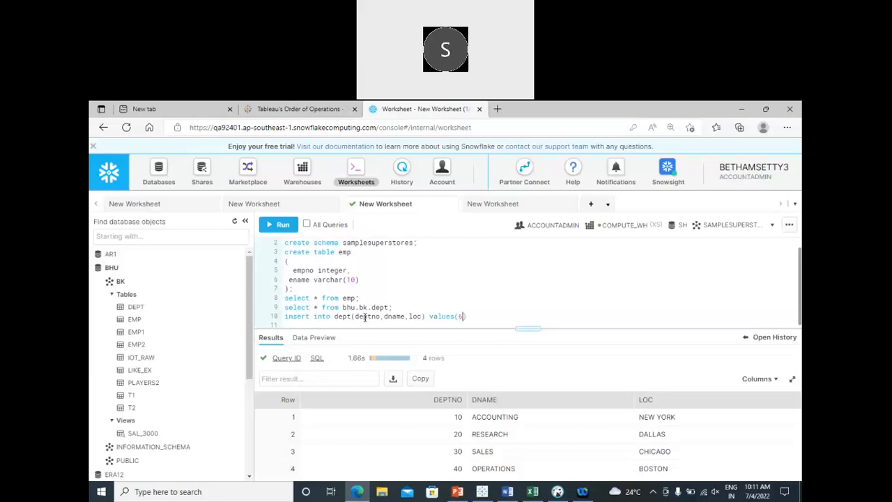
text(6)
text(0)
text(,')
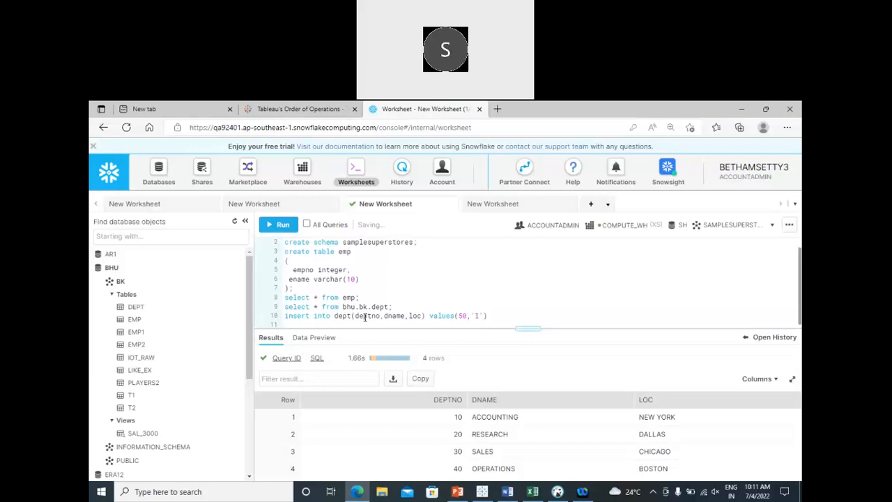
text(Help )
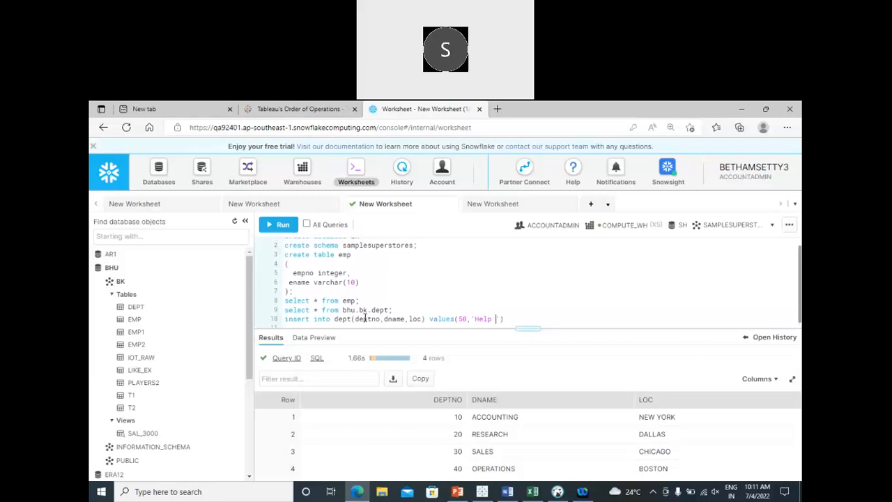
text(Desk','Goa)
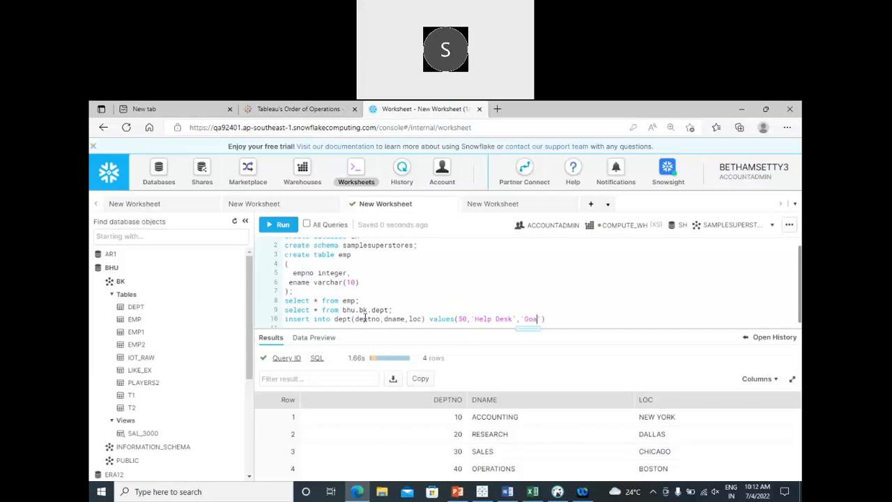
key(End)
key(Return)
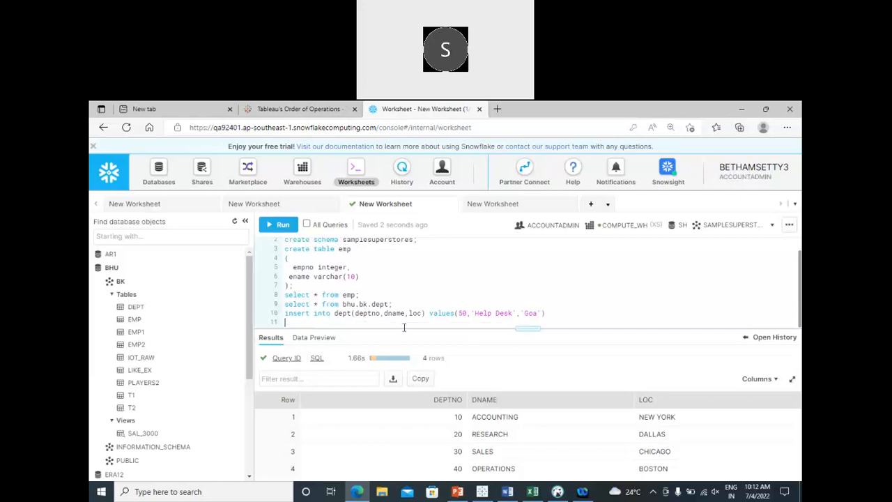
click(551, 313)
text(;)
drag(551, 313, 283, 315)
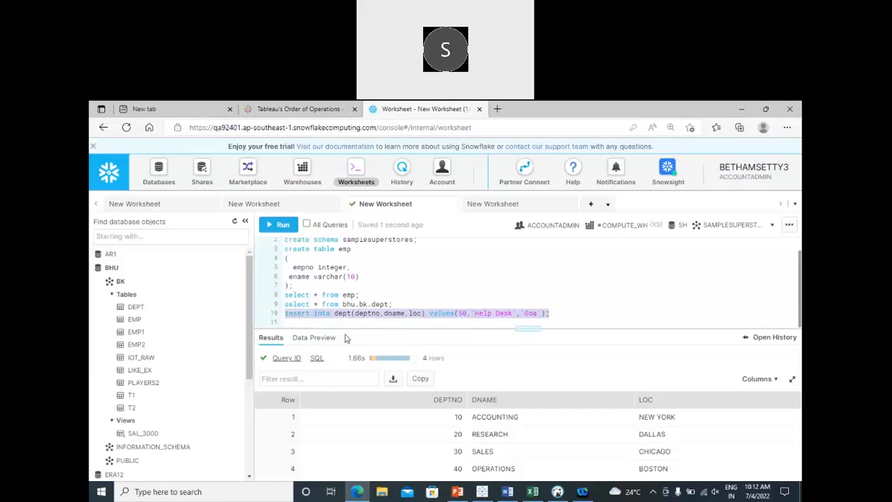
- Run the insert, fix the error by prefixing dept with bhu.bk., and rerun it
click(278, 224)
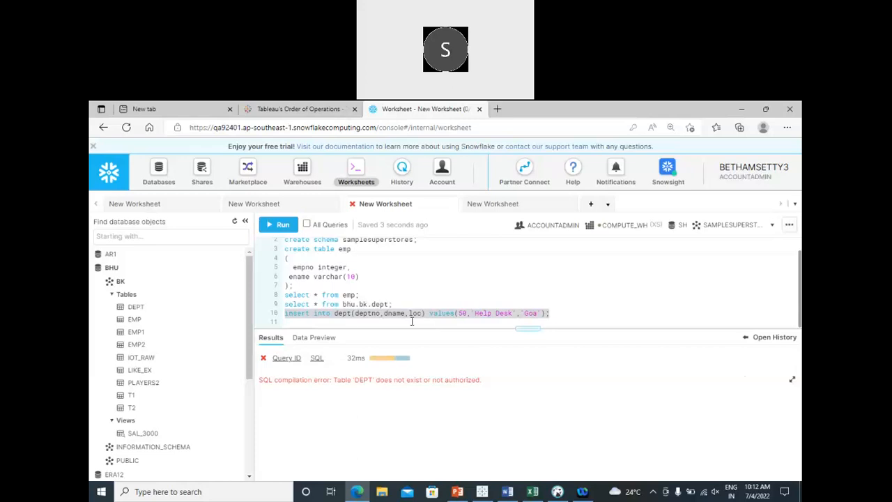
drag(370, 307, 343, 304)
key(ctrl+c)
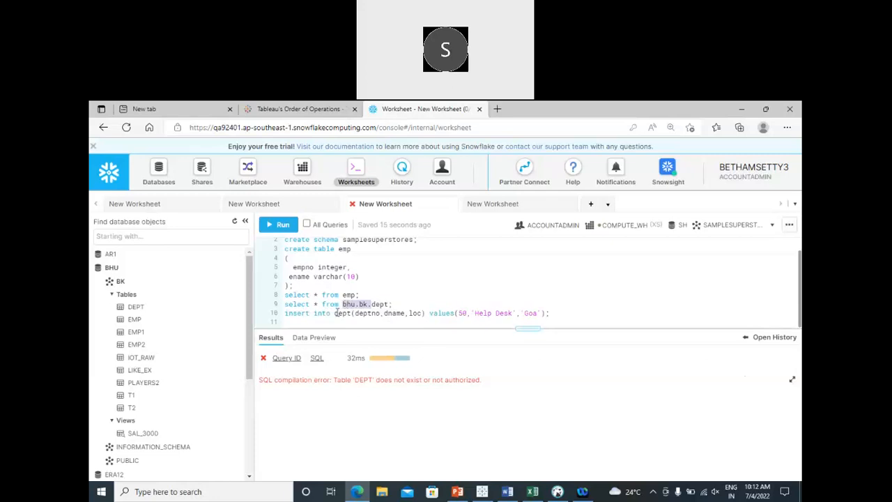
click(334, 313)
key(ctrl+v)
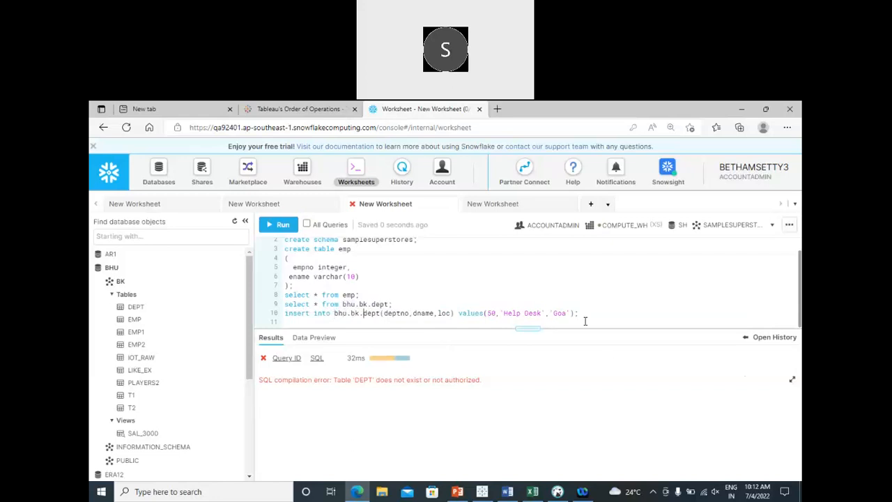
drag(579, 314, 284, 313)
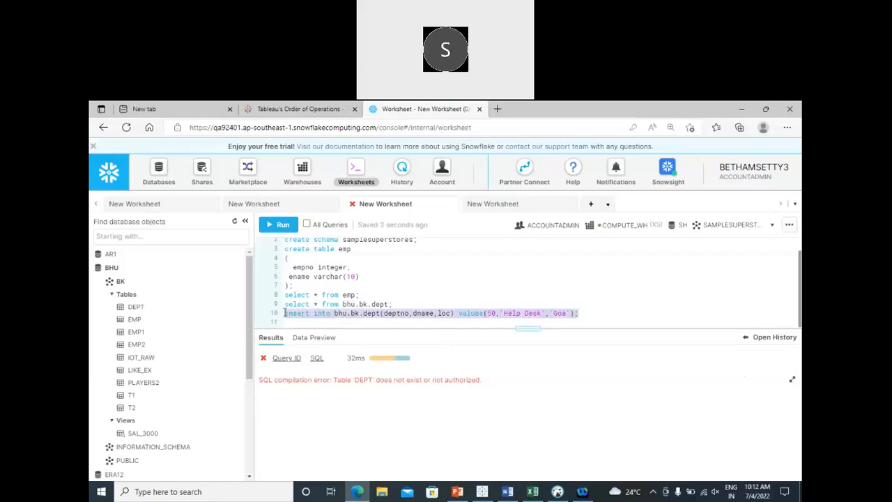
click(278, 225)
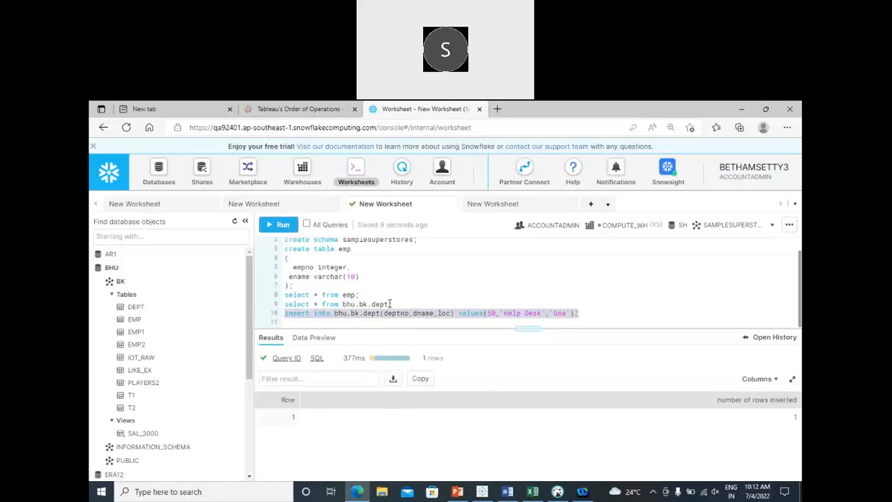
- Rerun select * from bhu.bk.dept to confirm five departments, then switch to Tableau
drag(391, 304, 285, 306)
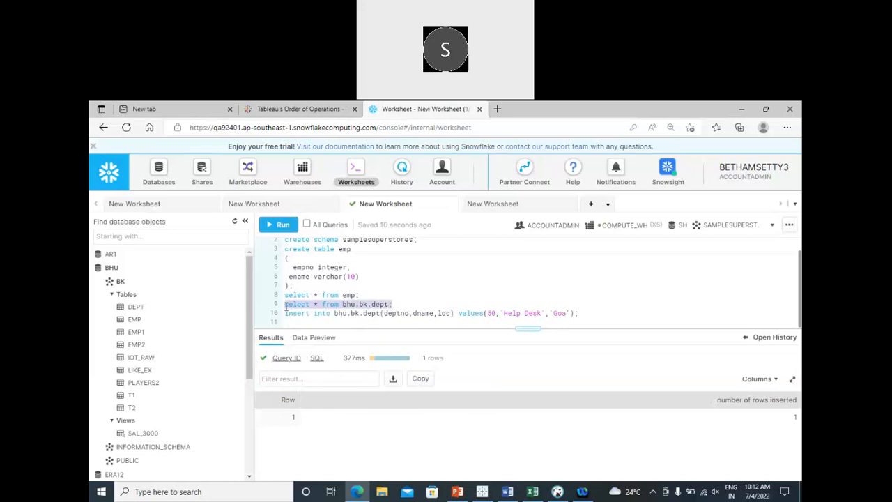
click(276, 225)
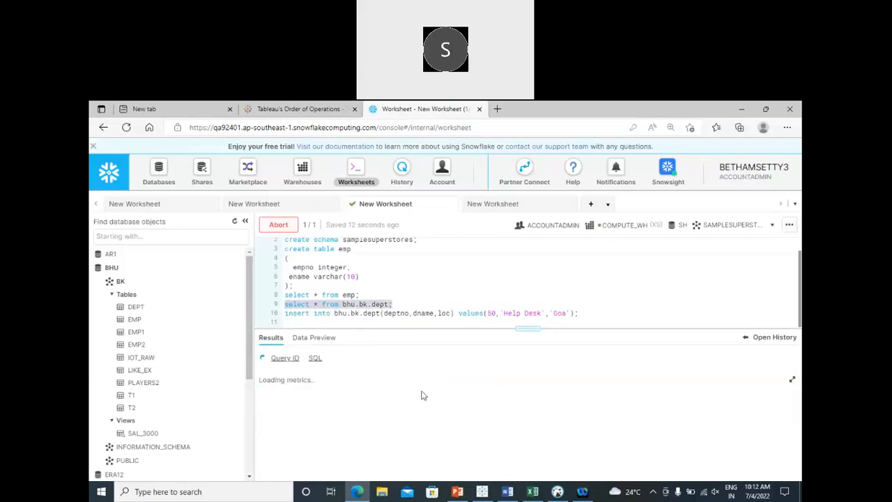
scroll(491, 449, down, 1)
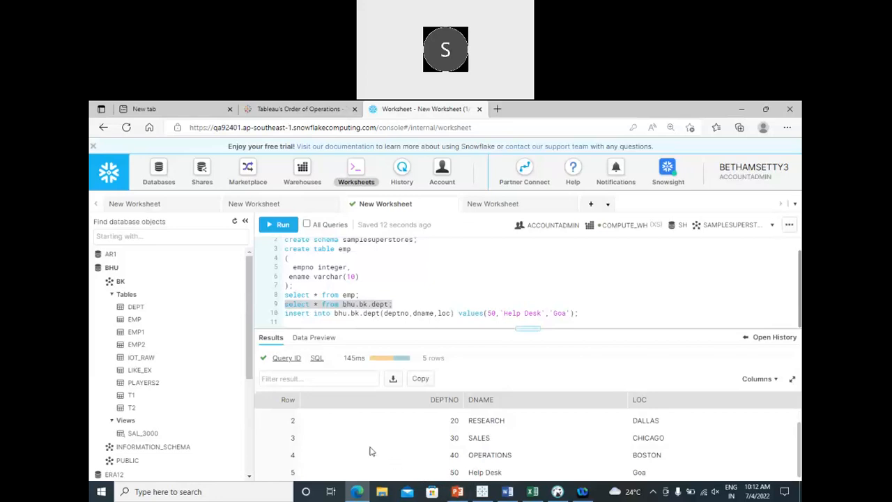
click(482, 492)
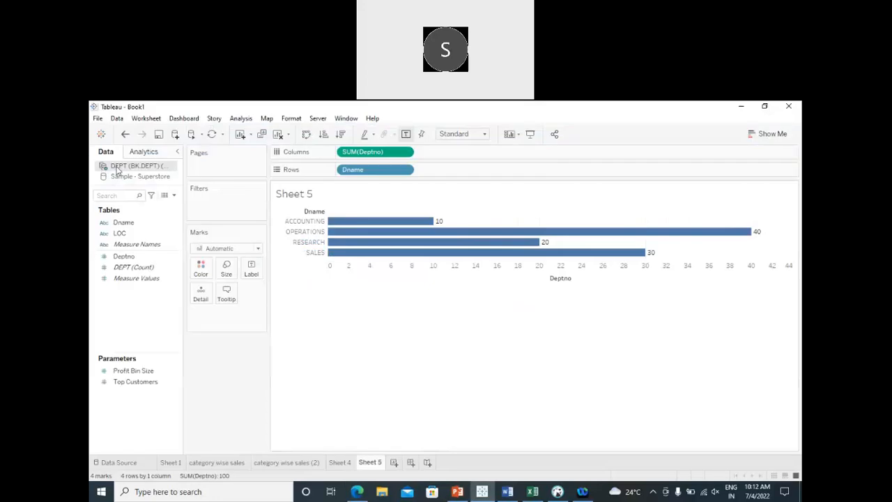
- Refresh the DEPT extract, confirm replacing its contents, and widen the side panel
right_click(117, 170)
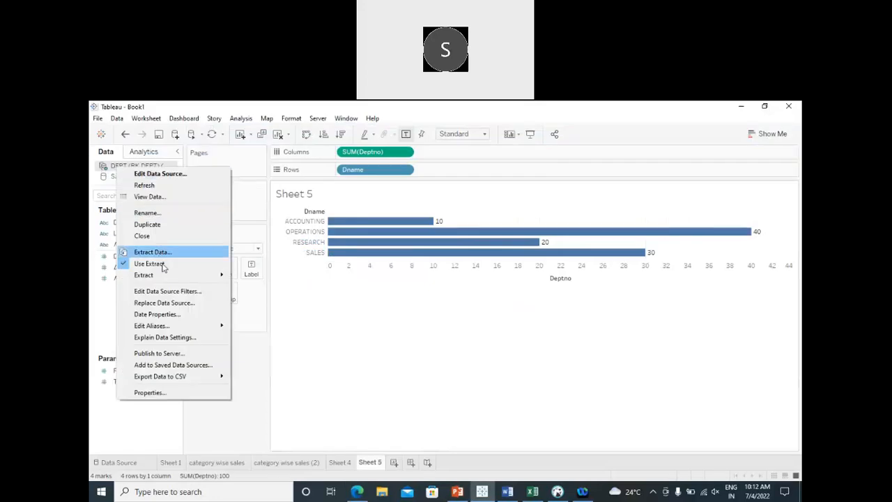
mouse_move(217, 278)
click(250, 279)
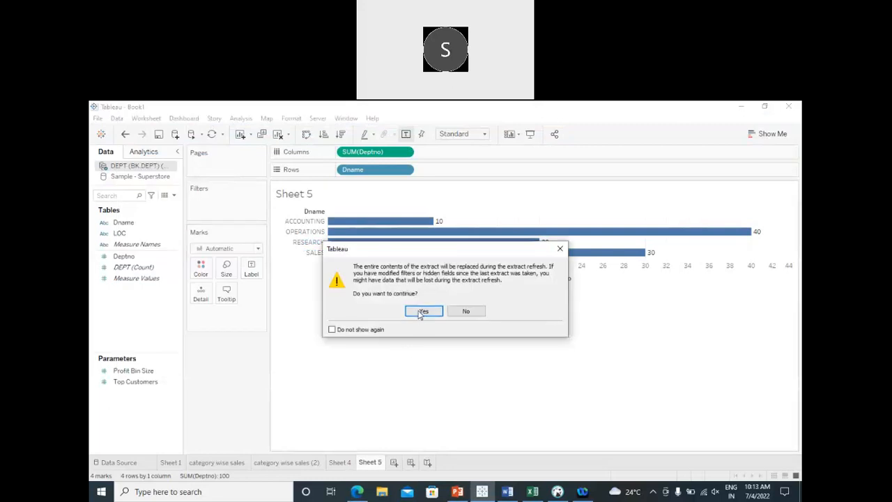
click(422, 311)
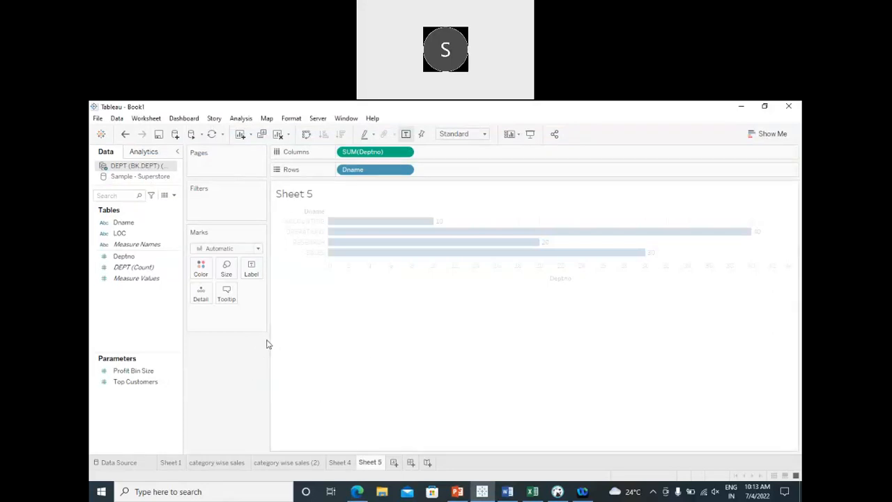
drag(267, 338, 281, 342)
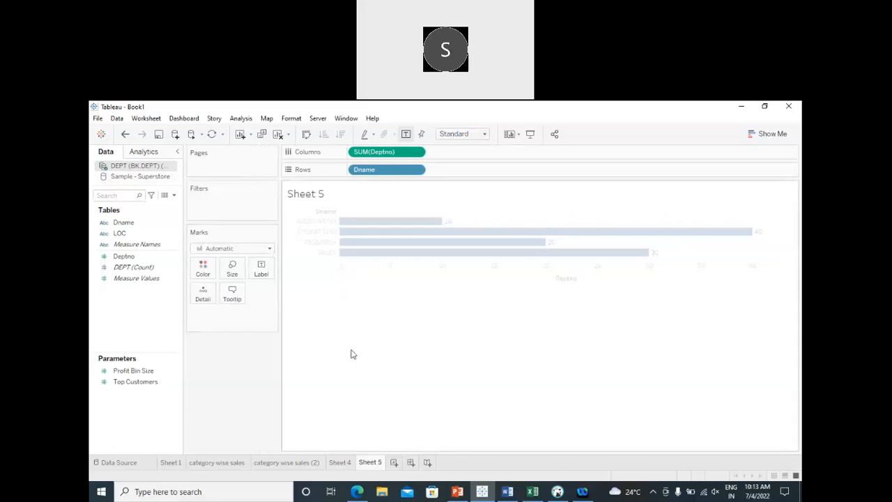
- Turn on Auto Update Worksheet and Auto Update Filters so Help Desk appears at 50
click(202, 135)
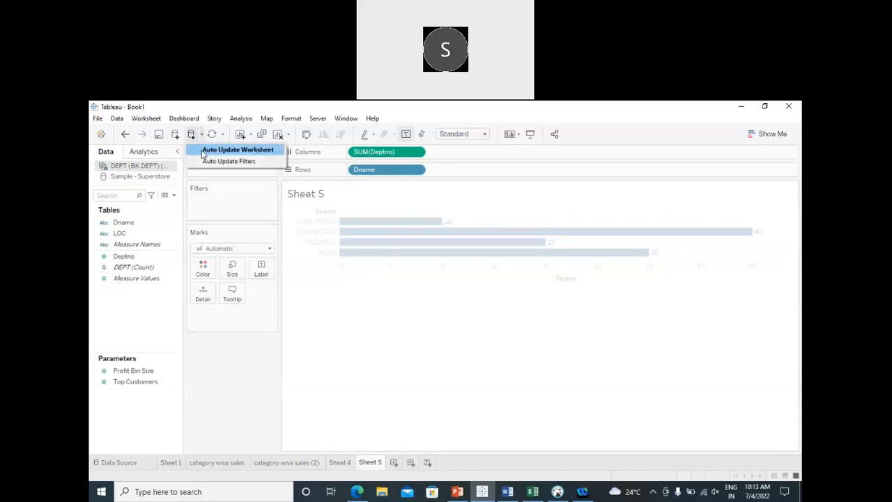
click(203, 153)
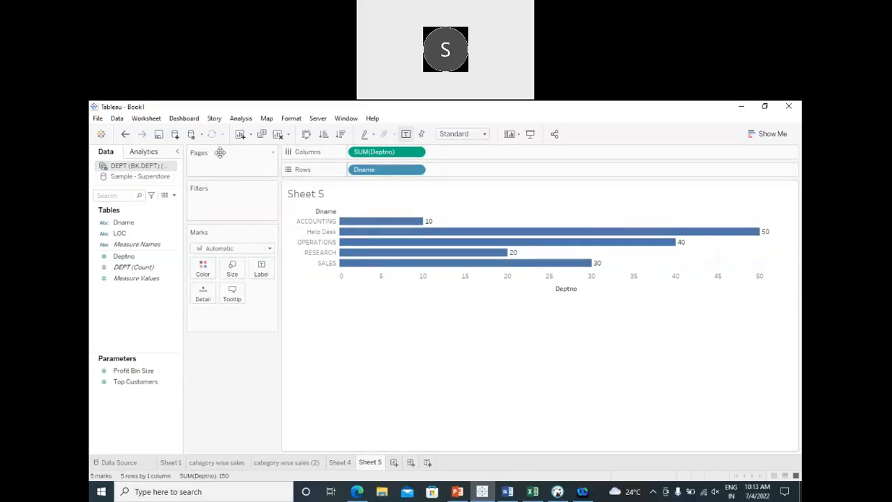
click(202, 134)
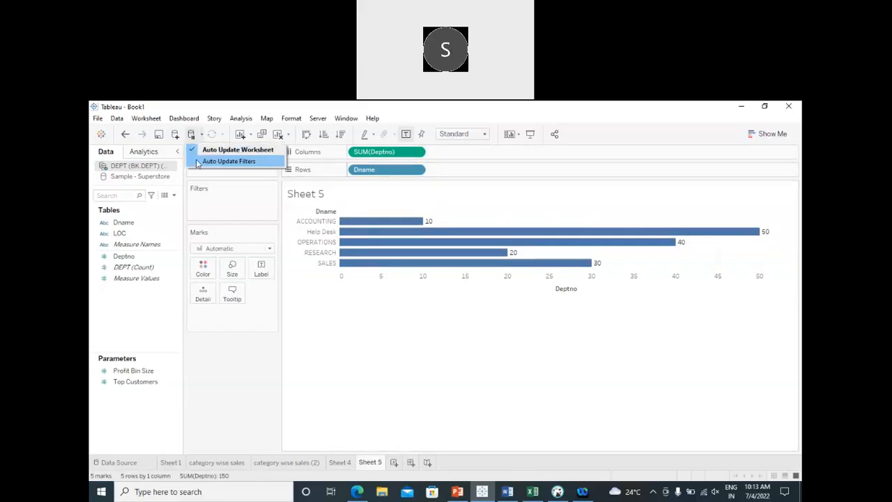
click(358, 304)
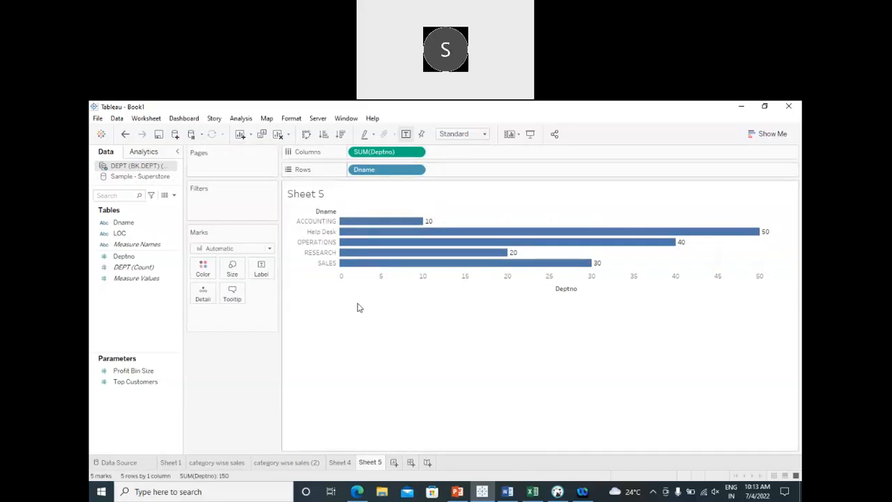
click(200, 135)
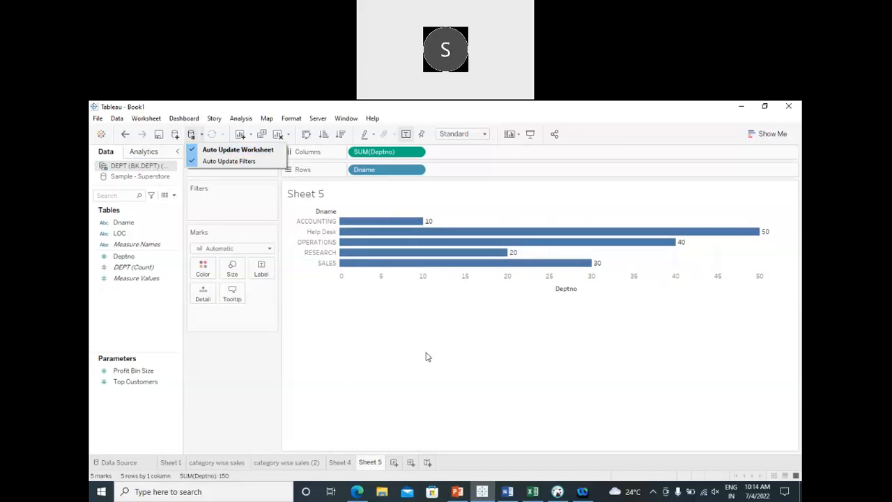
- Create Sheet 6, Sheet 7 and Sheet 8, check them, then open category wise sales (2)
click(396, 463)
click(425, 463)
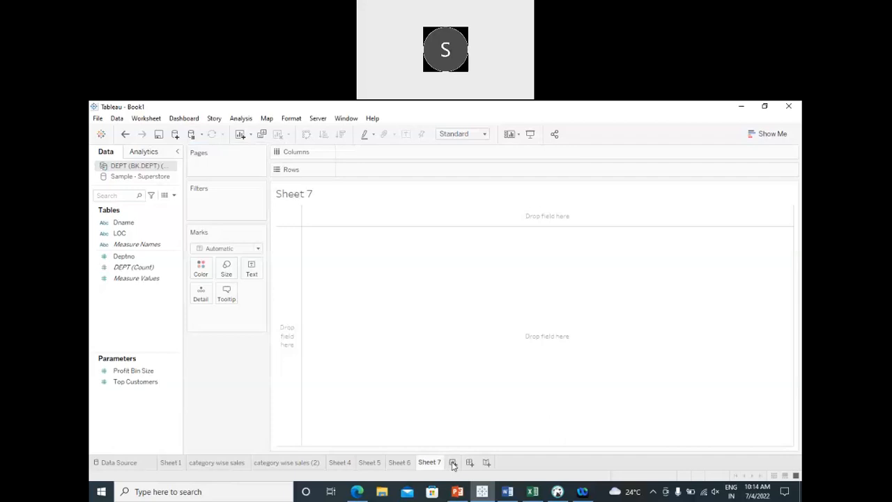
click(453, 464)
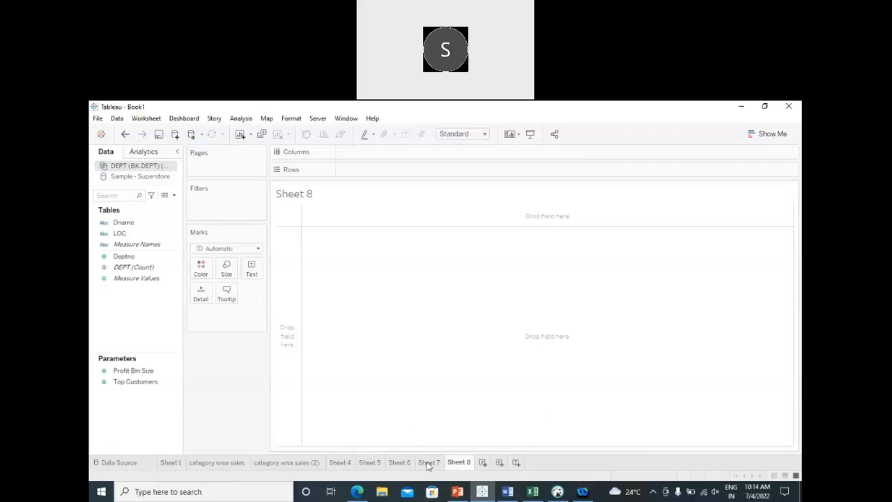
click(427, 462)
click(400, 464)
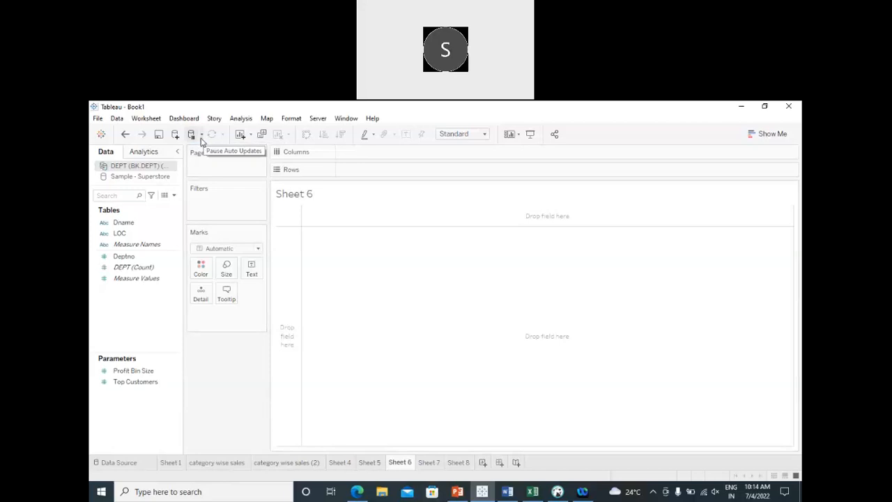
click(282, 463)
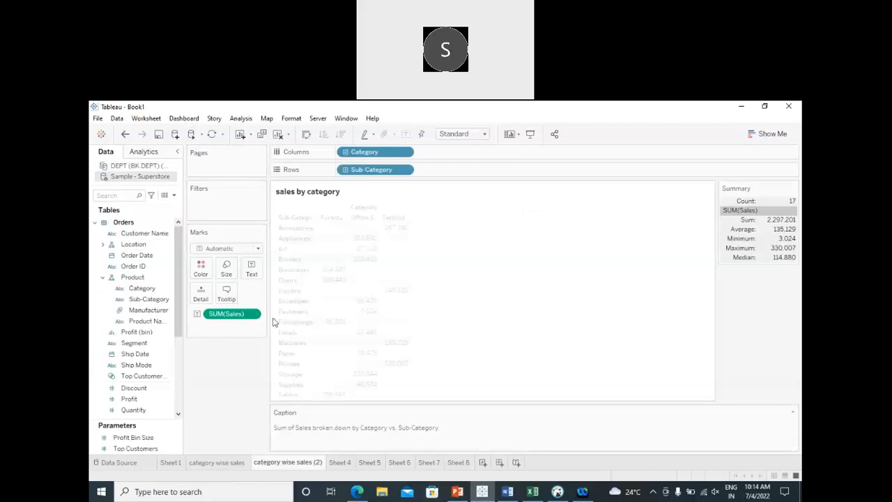
- Open the auto-update dropdown on the category wise sales (2) sheet
click(201, 135)
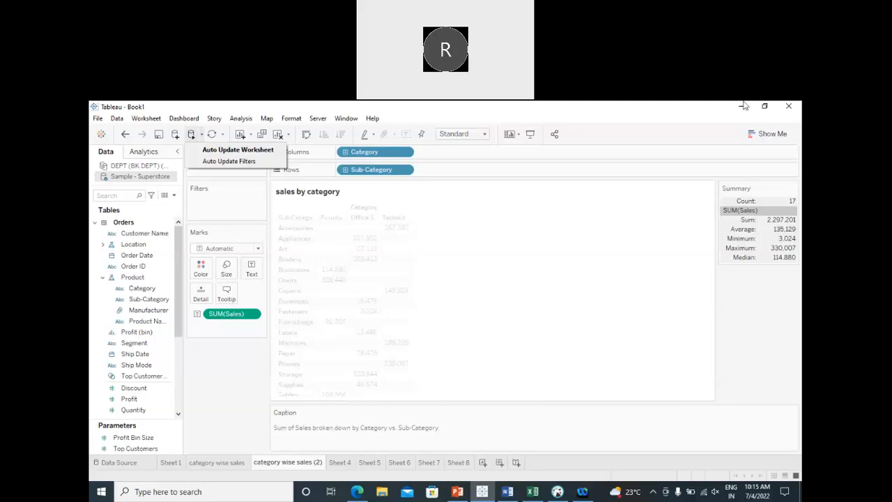
- Move between Sheet 4 and category wise sales (2), showing the auto-update options on each
click(340, 463)
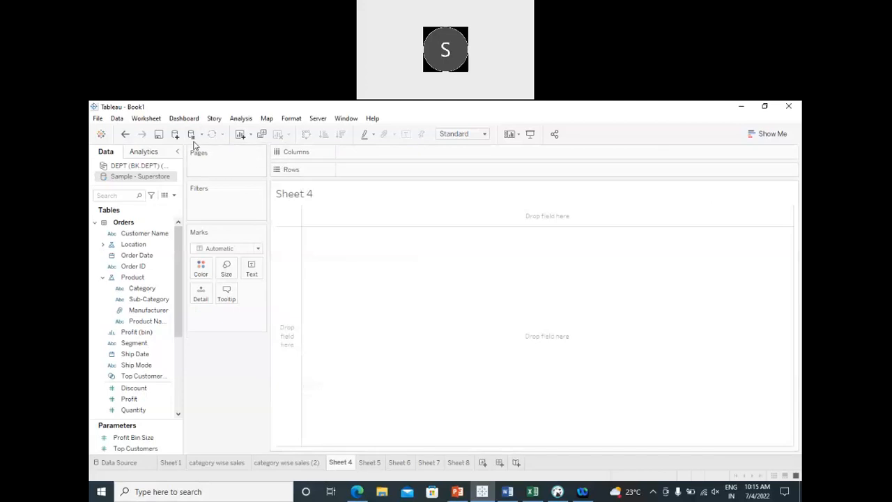
click(287, 463)
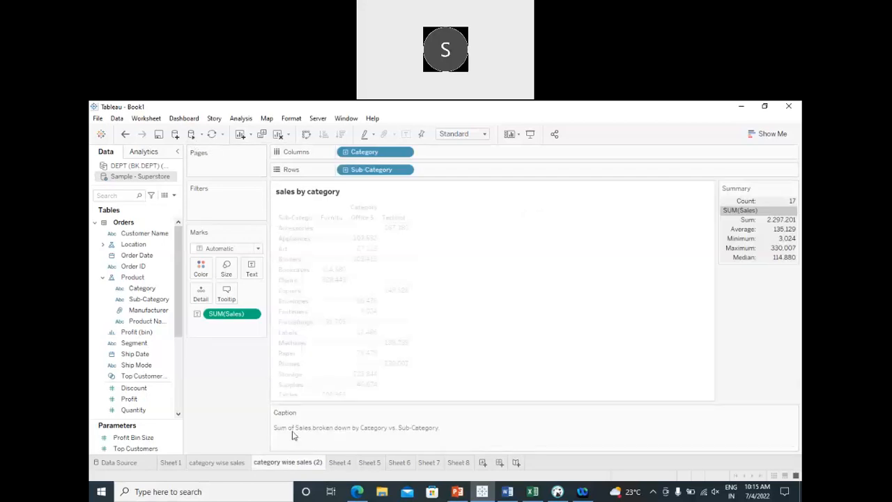
click(202, 135)
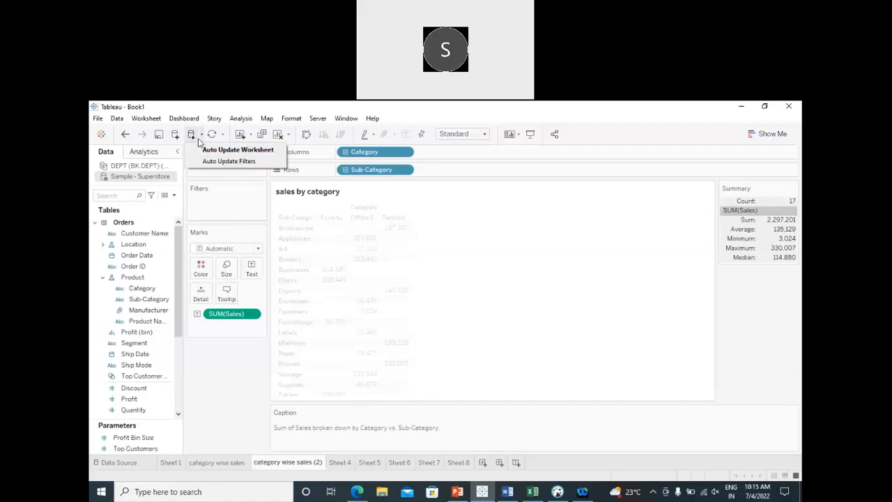
click(340, 463)
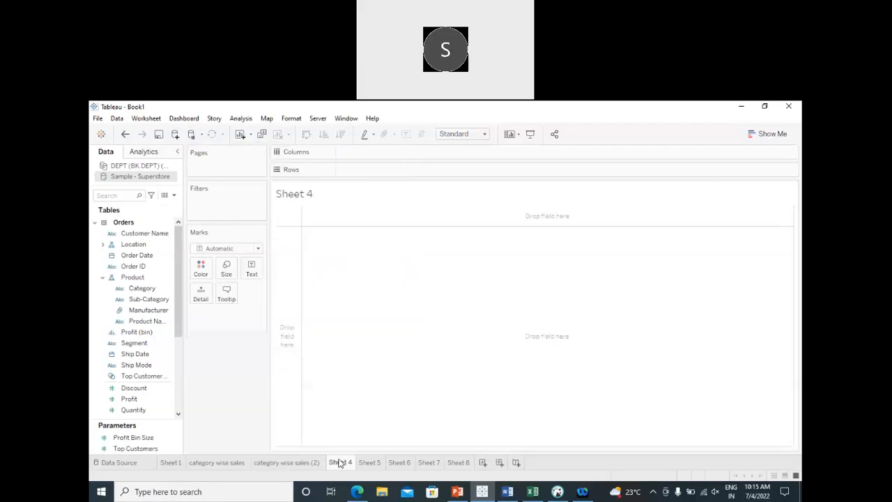
click(203, 136)
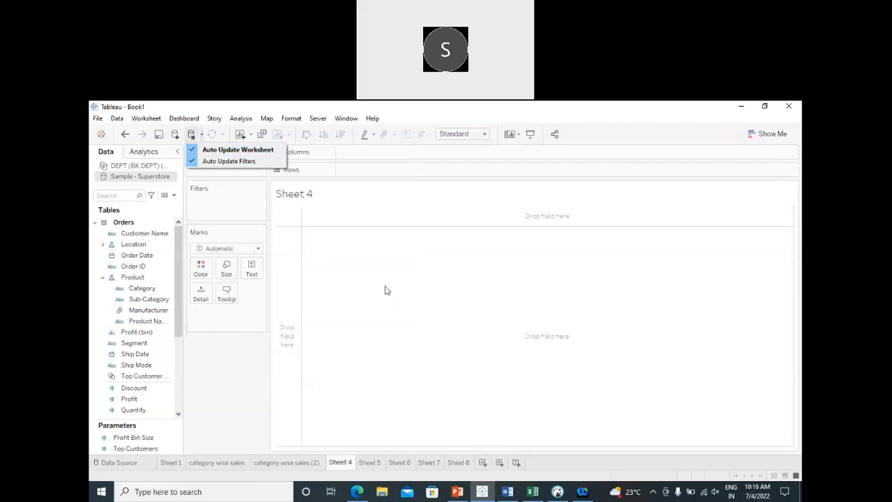
- Check the Worksheet menu's Auto Updates options and close the menu without changes
click(146, 119)
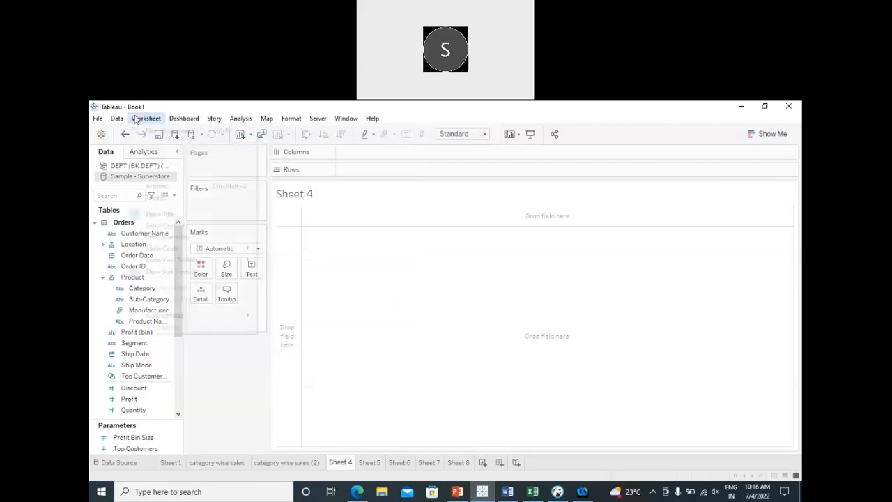
mouse_move(204, 318)
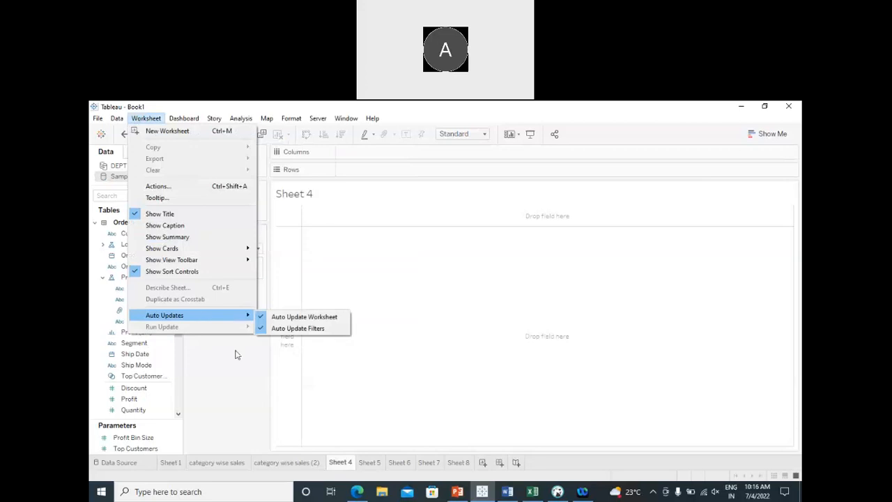
click(309, 394)
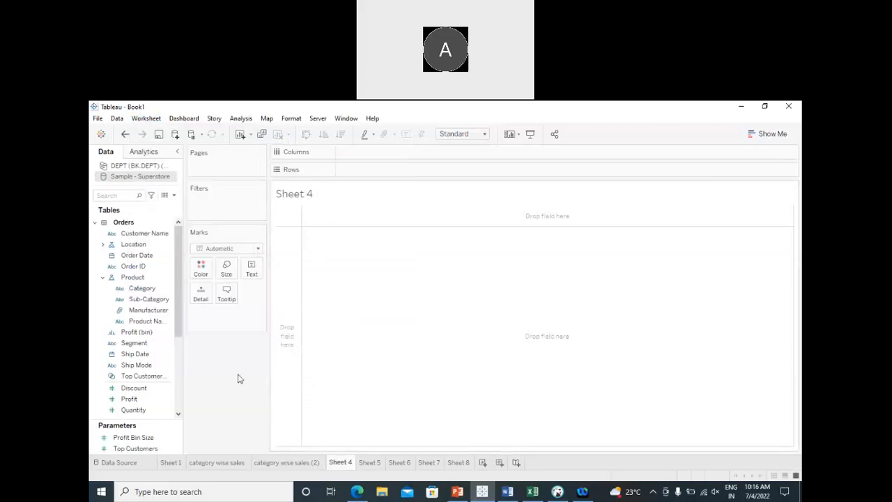
- Go to Sheet 8 and set DEPT (BK DEPT) as its data source
click(453, 464)
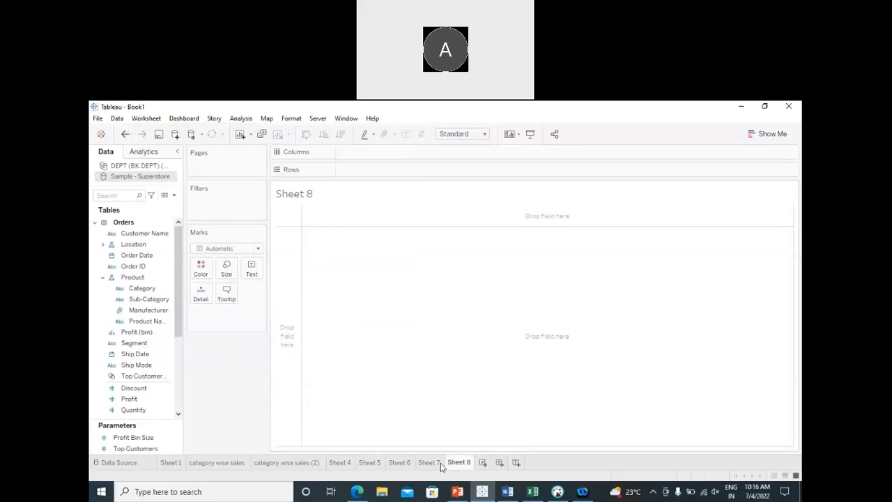
click(430, 464)
click(455, 463)
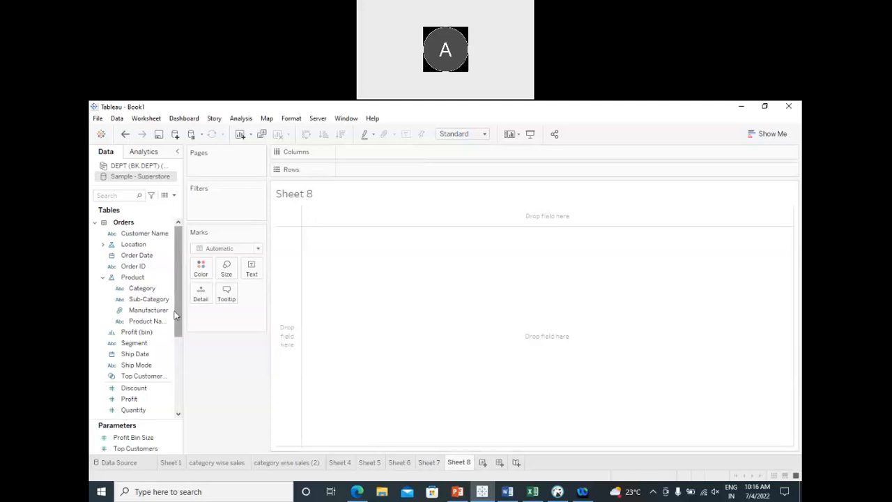
click(142, 288)
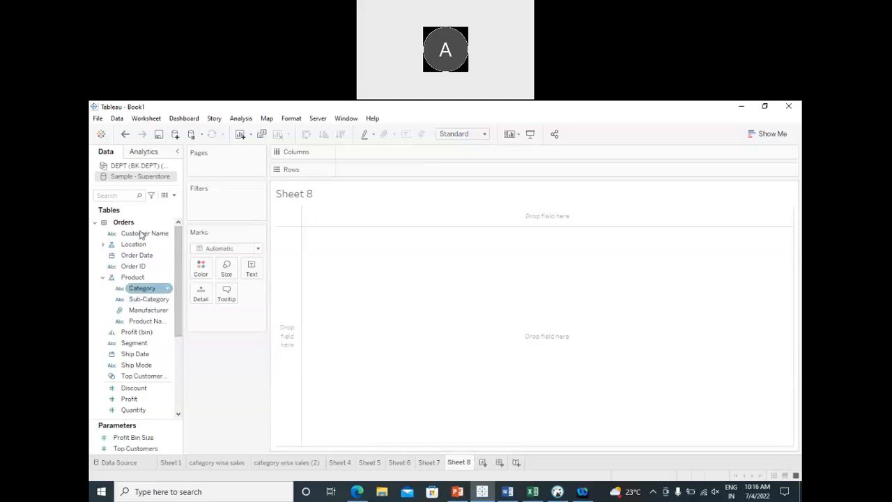
click(124, 167)
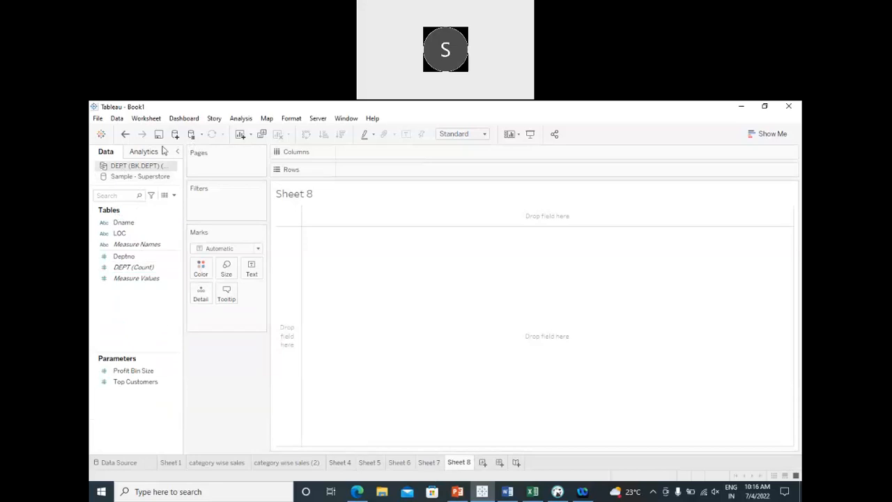
- Turn on Pause Auto Updates from the toolbar's Auto Update dropdown
click(200, 135)
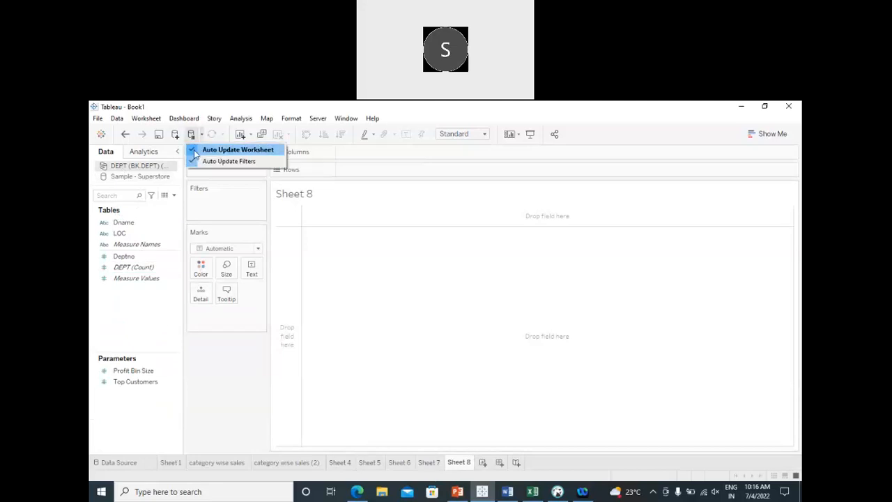
click(198, 150)
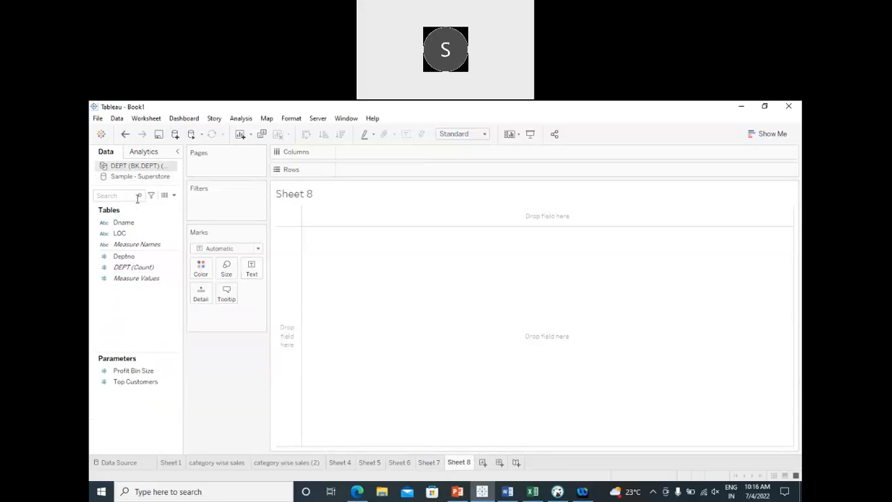
click(429, 463)
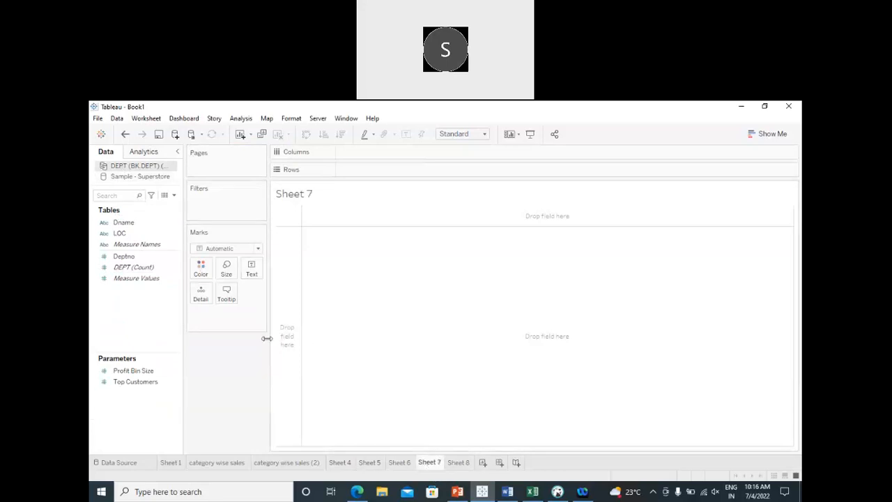
click(202, 134)
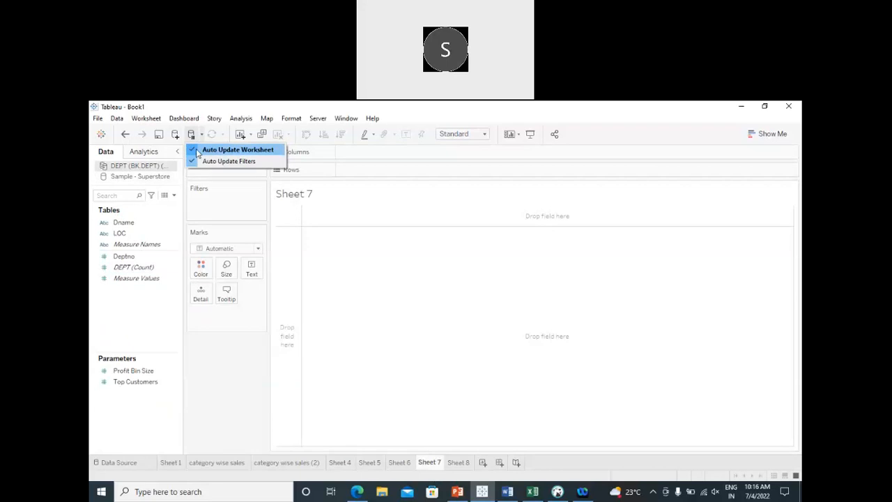
click(196, 149)
click(202, 135)
click(195, 161)
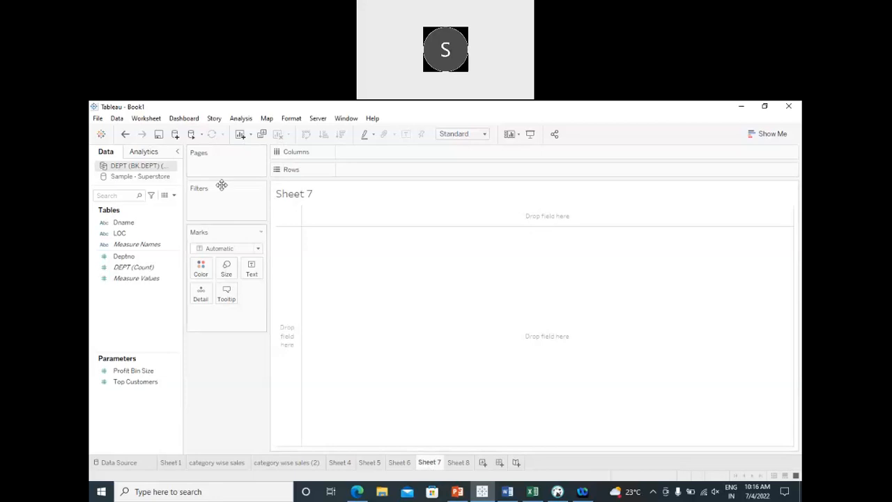
- Return to the empty Sheet 8 after a brief look at Sheet 7
click(458, 464)
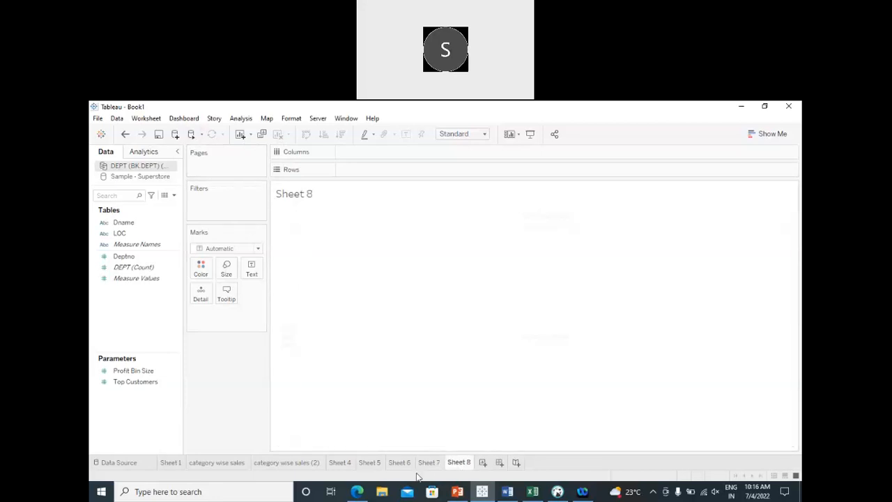
click(429, 464)
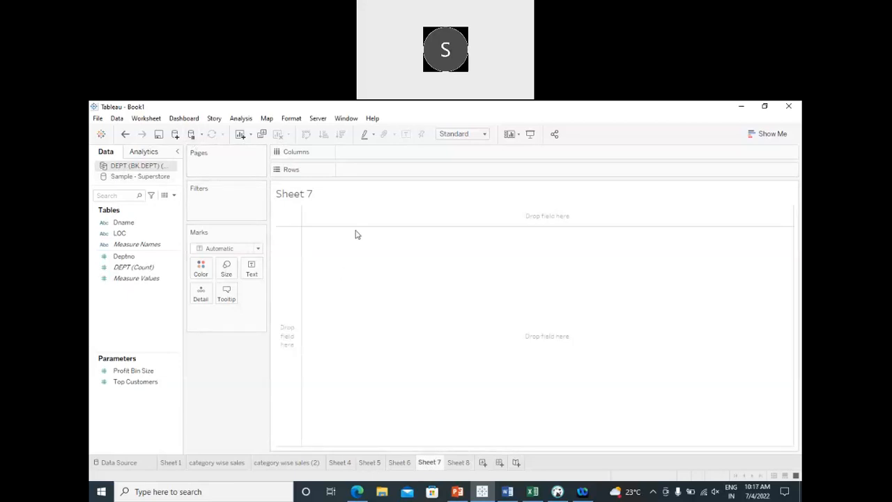
click(460, 465)
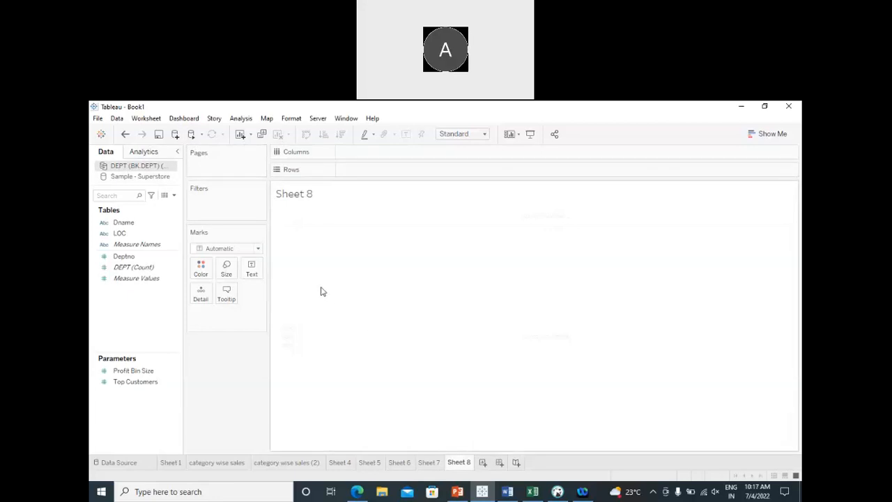
- On a new Sheet 9, chart SUM(Deptno) bars per Dname with mark labels shown
click(483, 462)
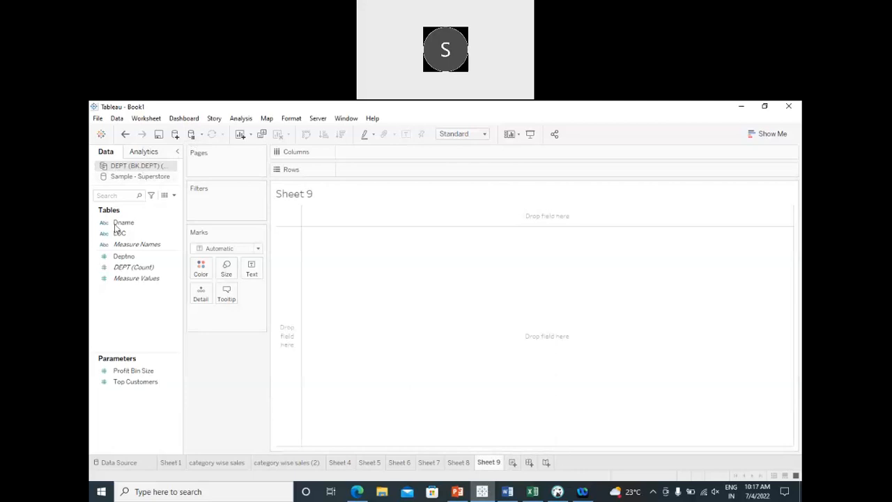
drag(133, 225, 352, 171)
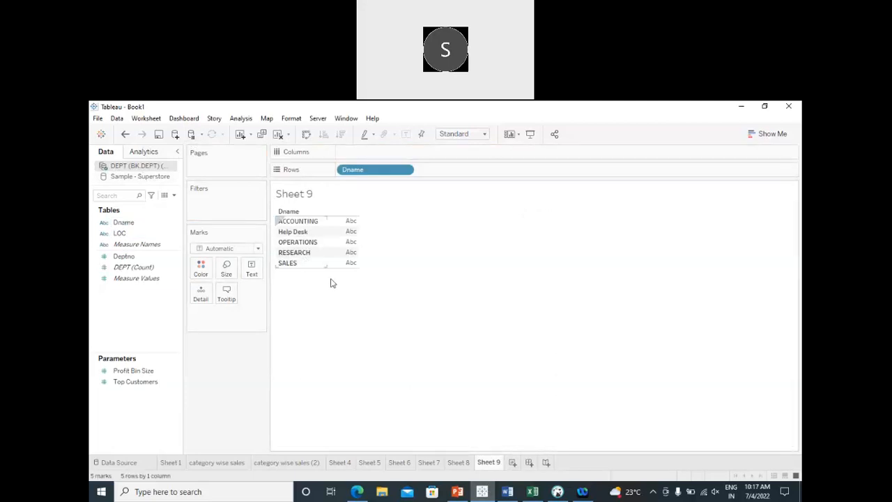
click(131, 258)
drag(130, 258, 369, 152)
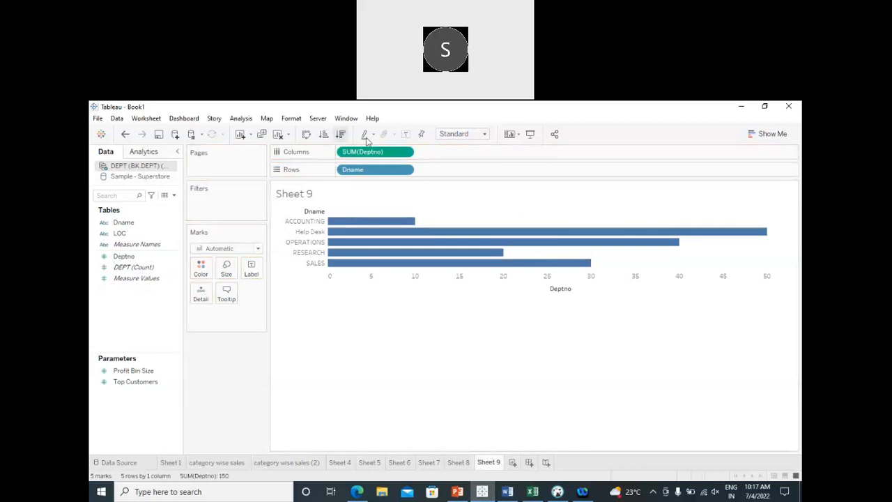
click(406, 134)
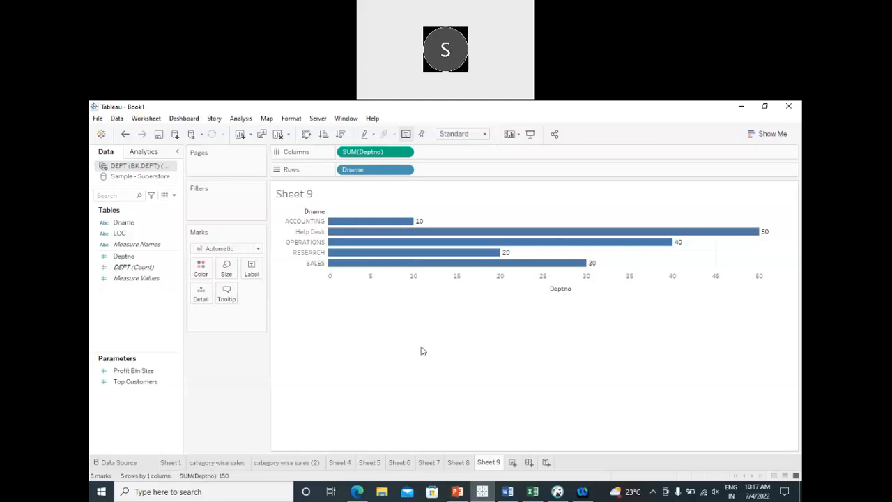
- Drag the pane dividers left so the Sheet 9 department chart gets a wider view area
click(146, 118)
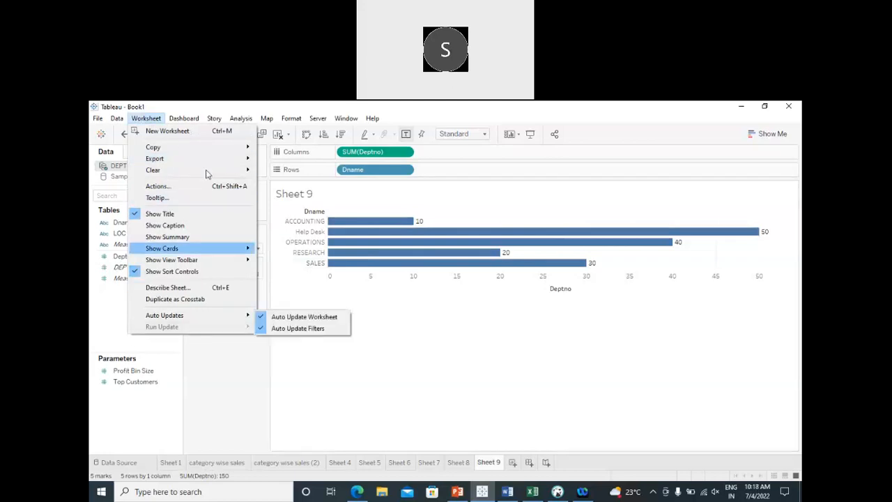
click(331, 349)
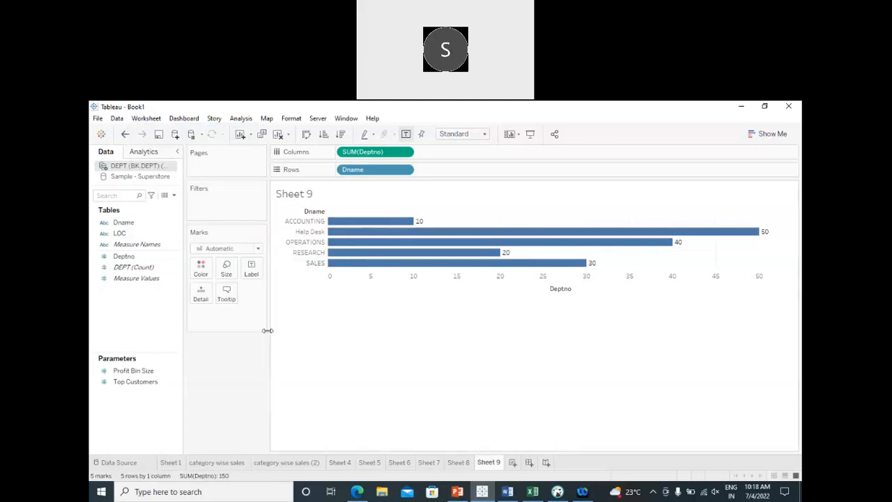
drag(269, 333, 324, 338)
mouse_move(184, 323)
mouse_down()
mouse_move(295, 336)
mouse_move(178, 324)
mouse_up()
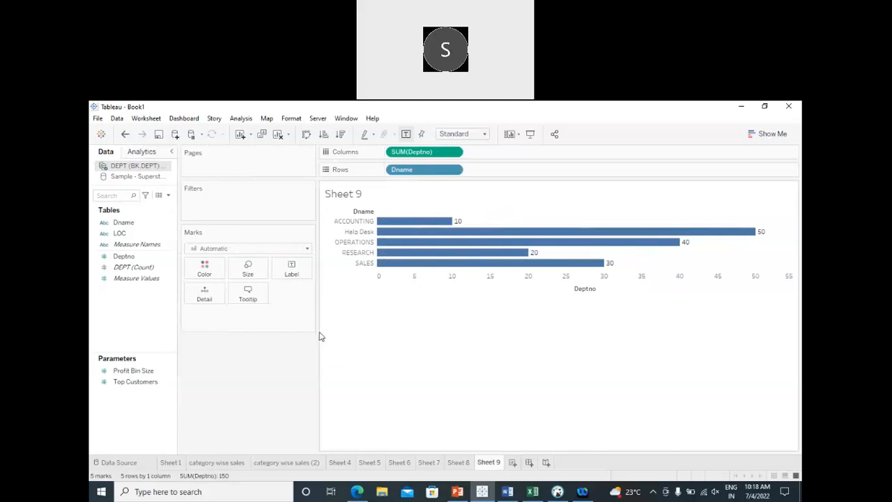
drag(358, 339, 273, 343)
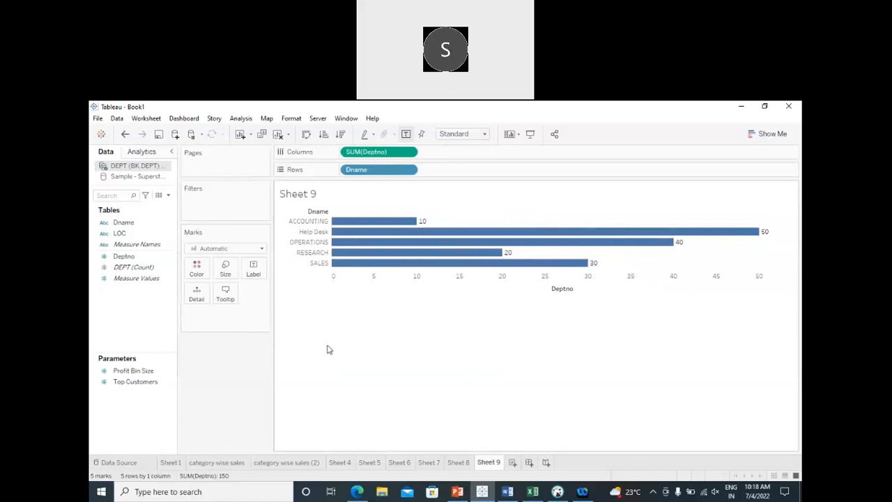
- Go to Sheet 4, select the Sample - Superstore data source and widen the field list
click(339, 463)
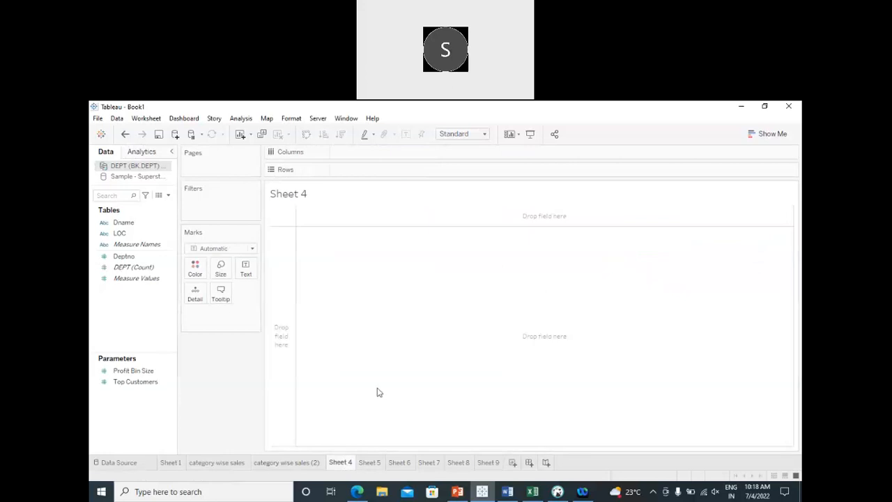
click(130, 179)
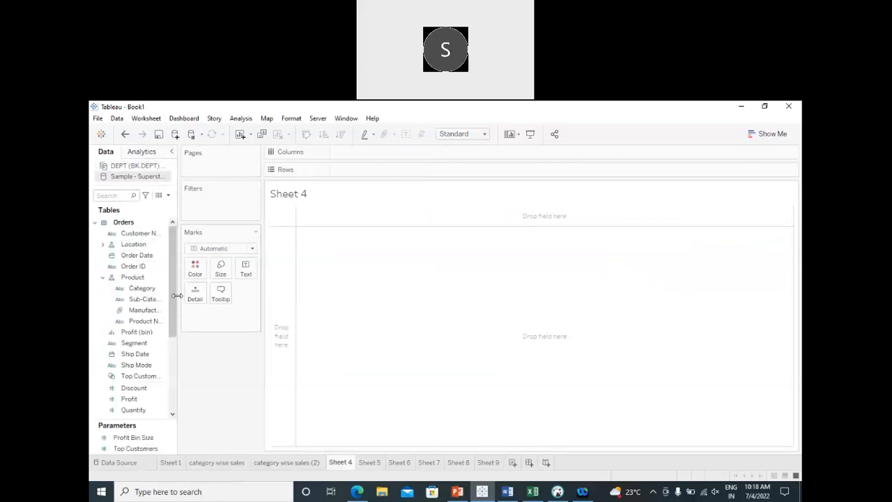
drag(174, 302, 231, 302)
- Chart labelled SUM(Sales) bars per Category, then add a new blank Sheet 10
double_click(150, 289)
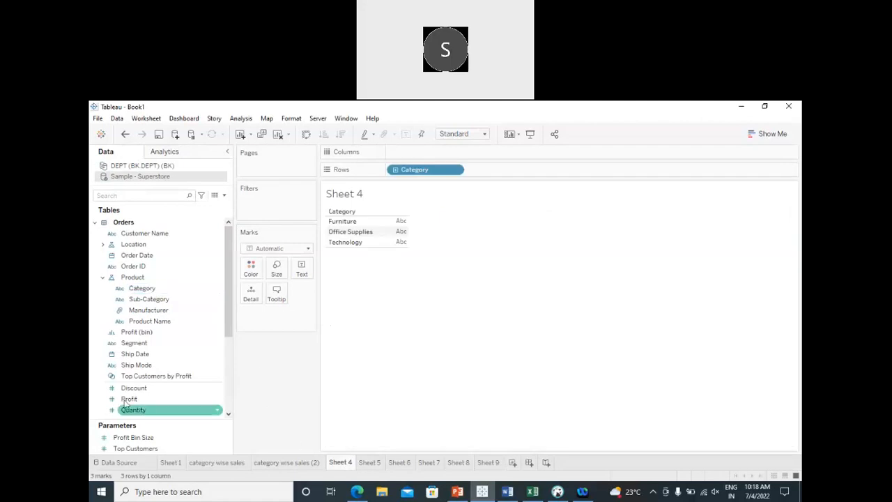
scroll(150, 405, down, 2)
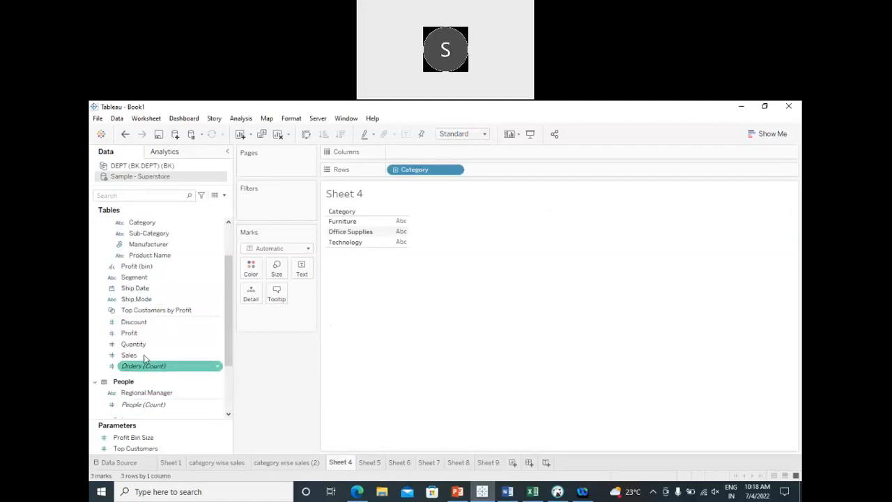
double_click(146, 355)
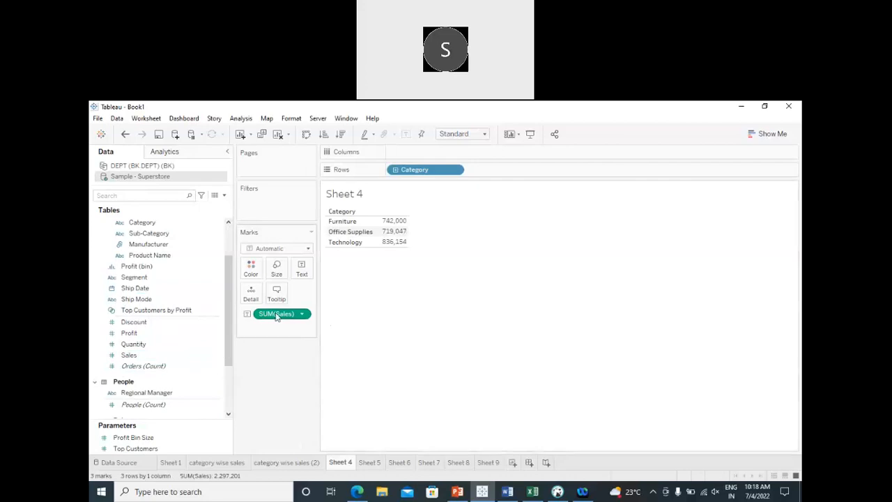
drag(277, 314, 418, 152)
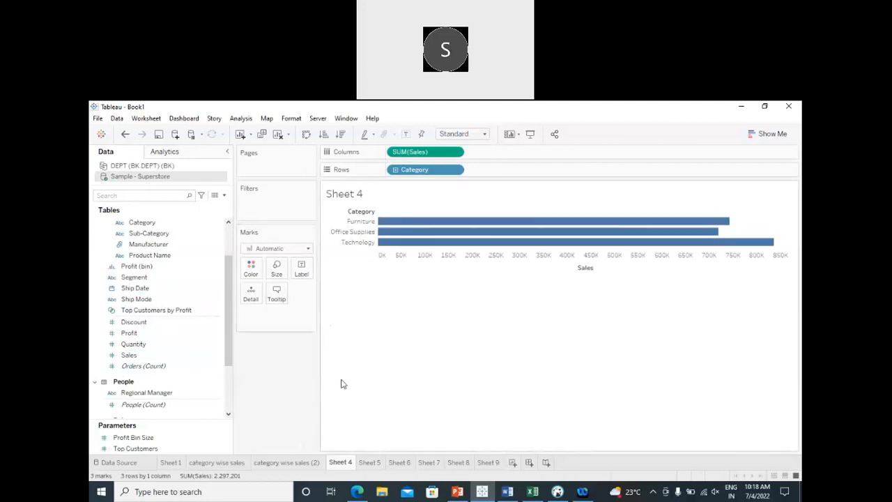
click(407, 135)
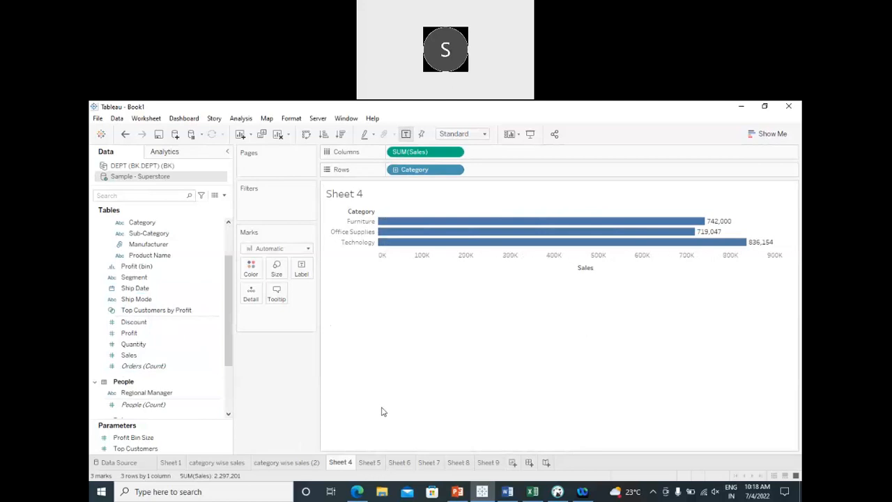
click(512, 463)
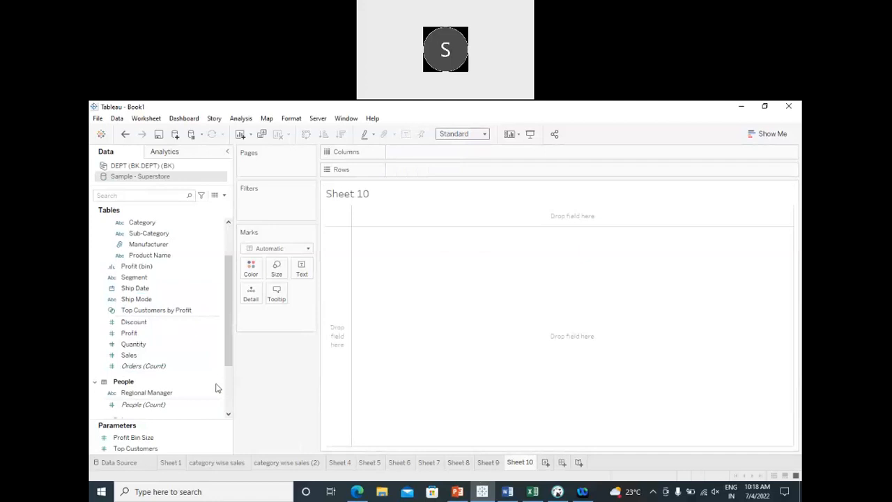
- On Sheet 10, chart SUM(Sales) bars by Sub-Category with value labels
click(144, 233)
double_click(144, 234)
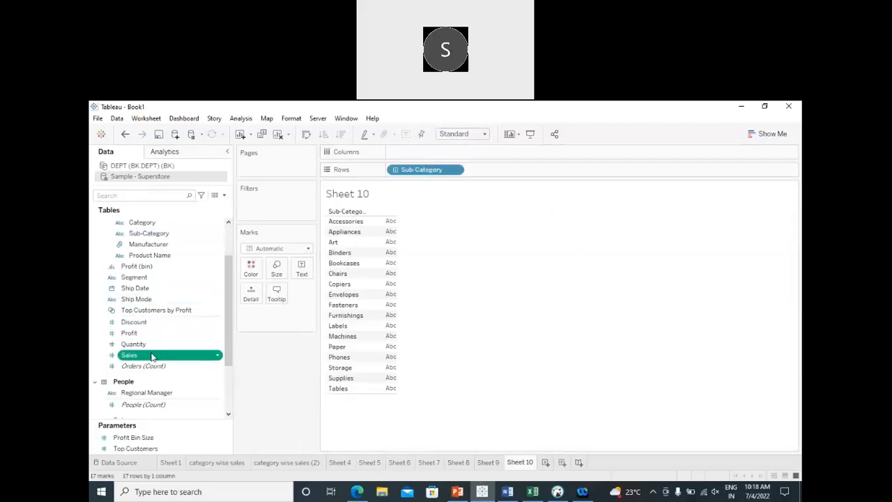
drag(188, 355, 419, 152)
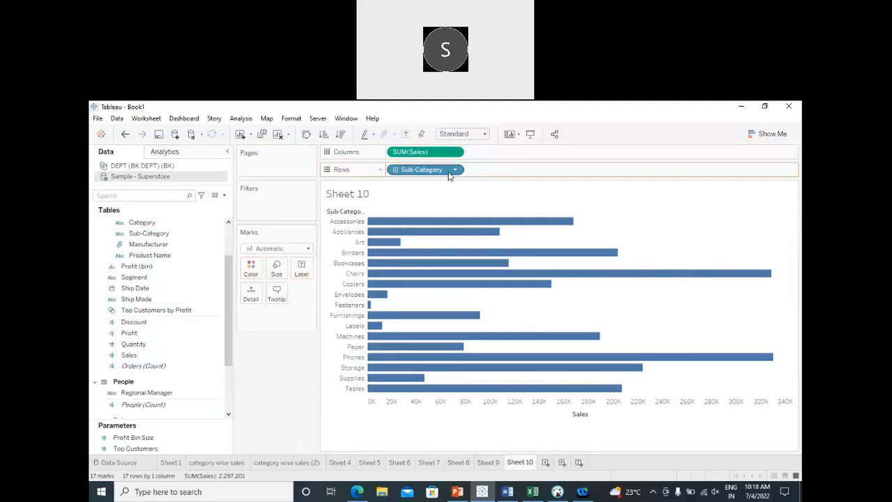
click(405, 134)
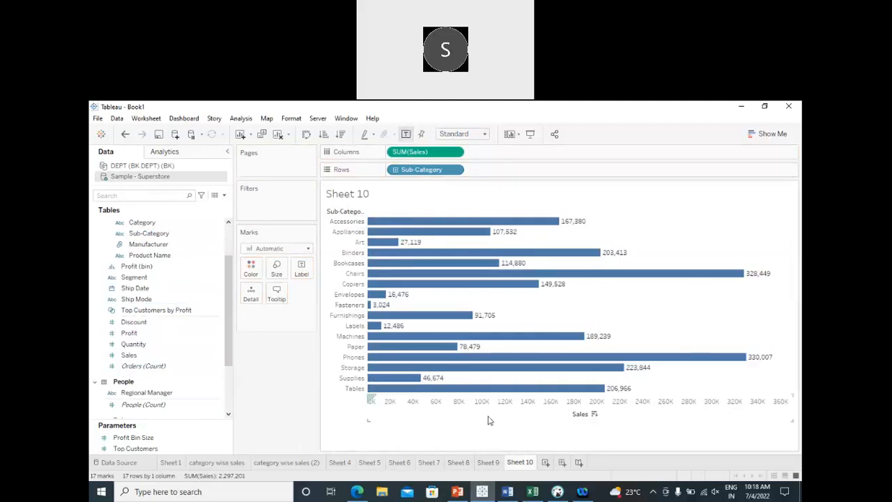
- On new Sheet 11, chart vertical Sales bars by Category and Sub-Category, then start Sheet 12
click(546, 463)
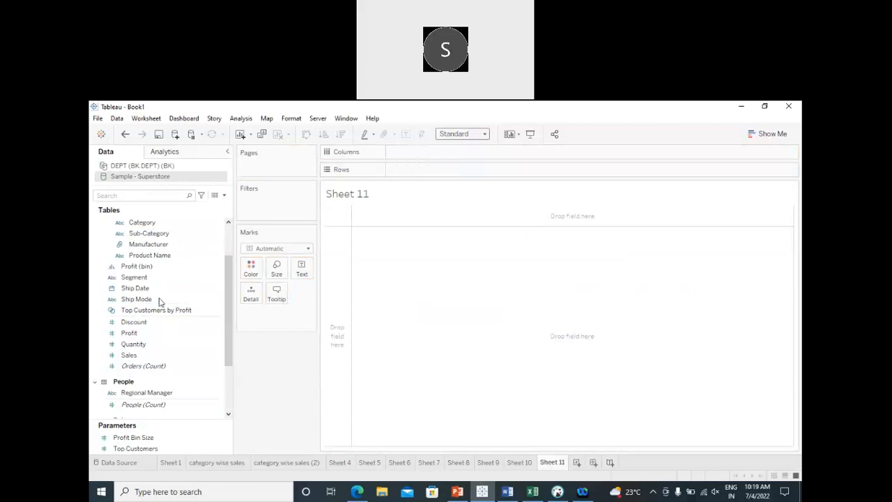
double_click(143, 223)
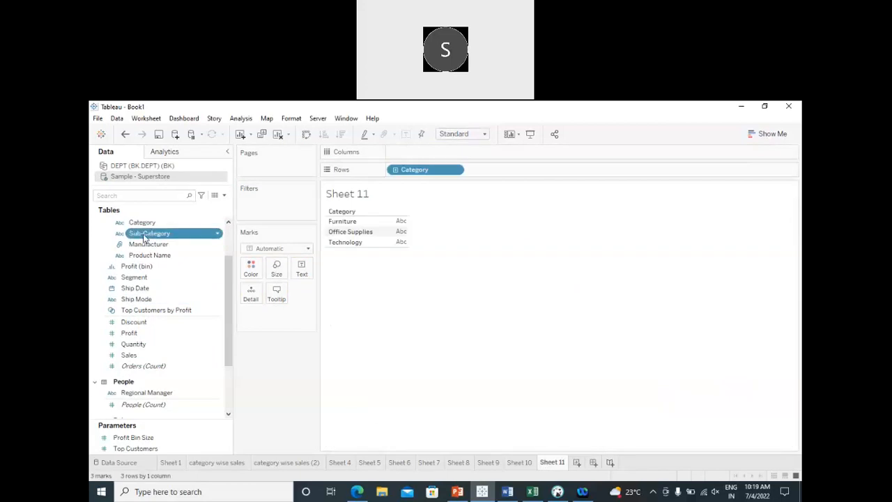
double_click(148, 234)
double_click(143, 355)
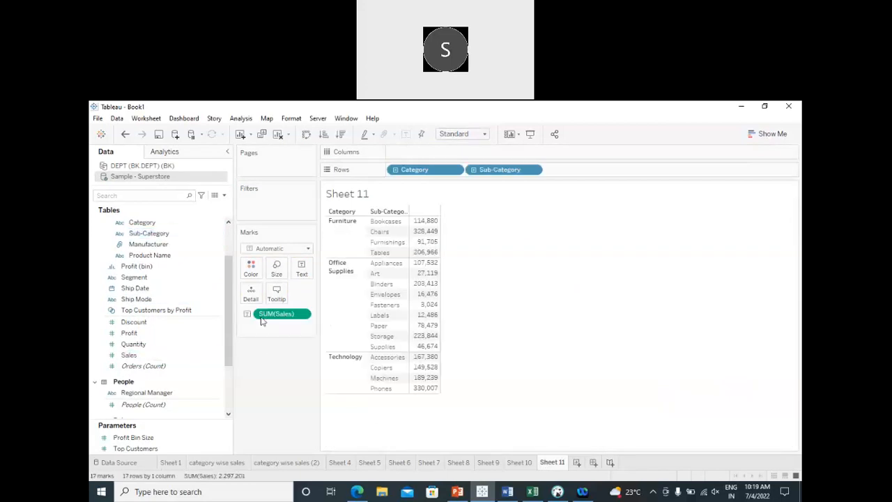
drag(262, 321, 408, 152)
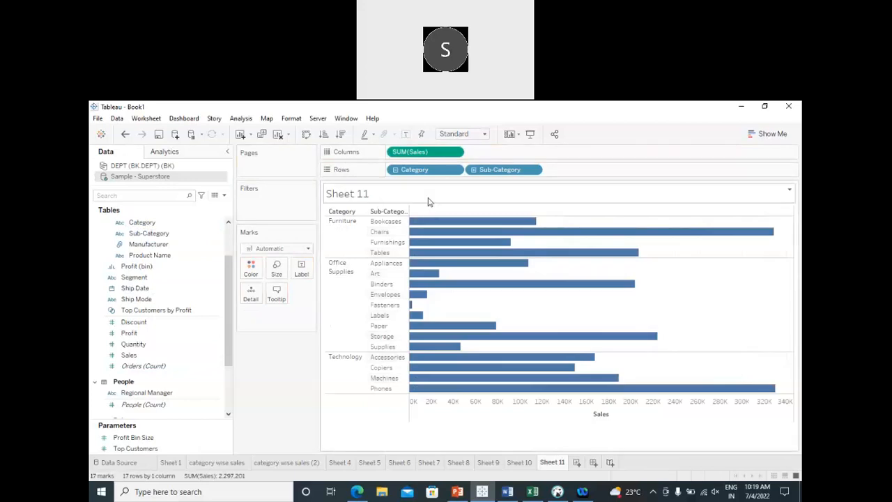
click(307, 135)
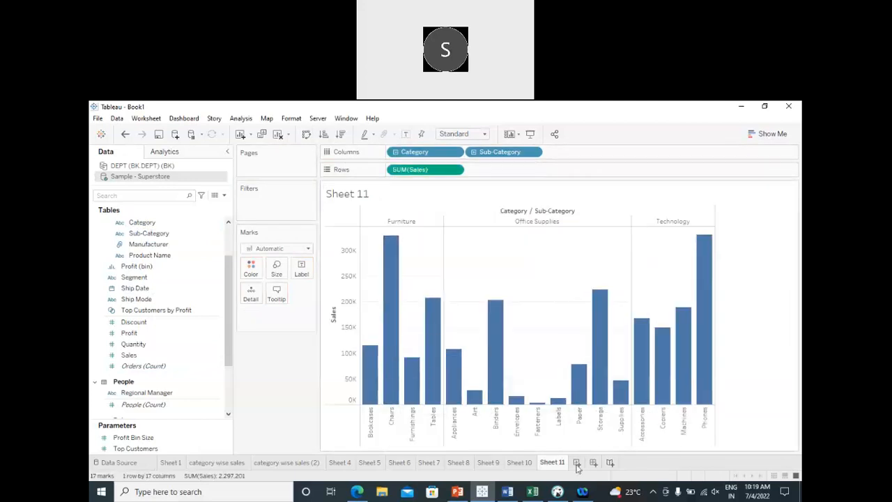
key(ctrl+m)
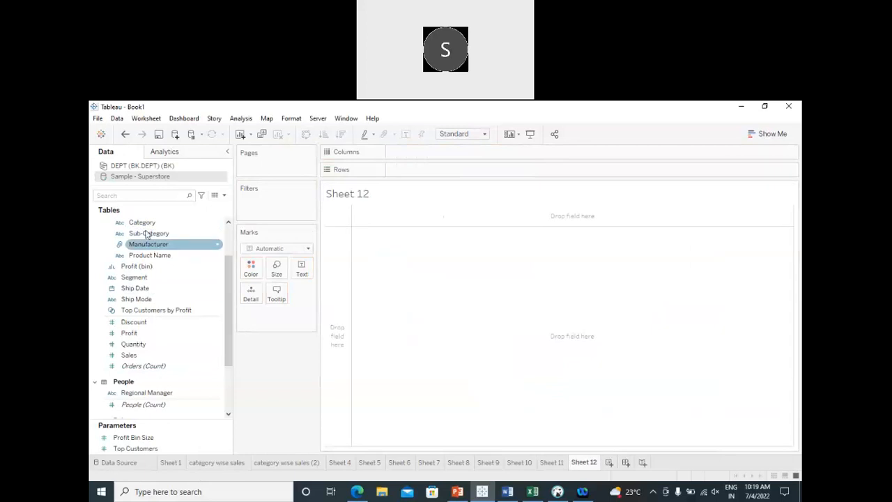
- Chart labelled Sales bars by Category, Sub-Category and Manufacturer, then add Sheet 13
double_click(143, 222)
double_click(148, 233)
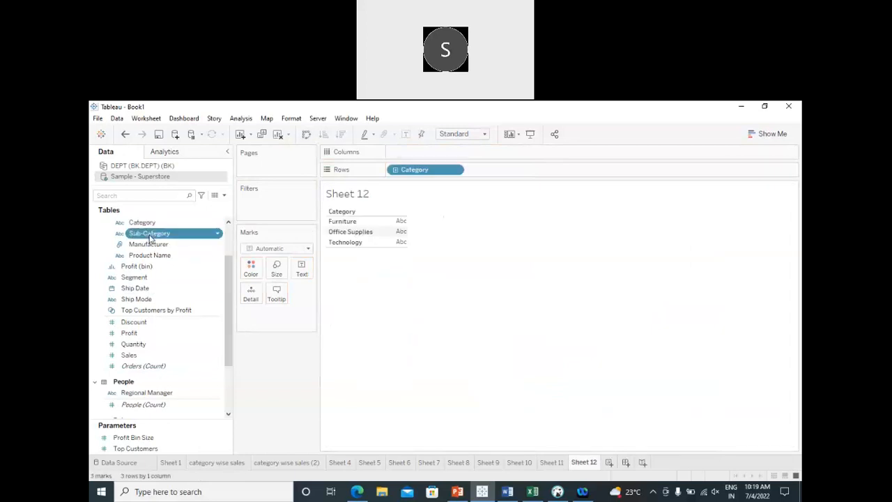
click(153, 245)
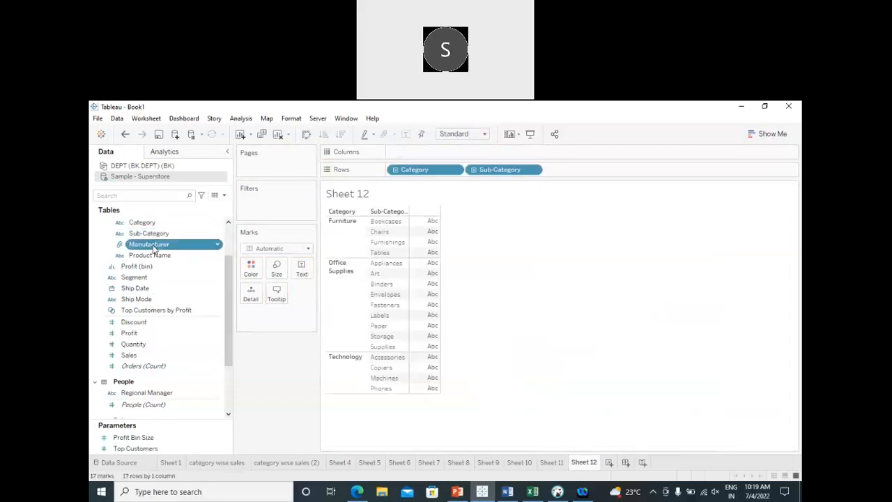
click(129, 356)
drag(213, 362, 279, 343)
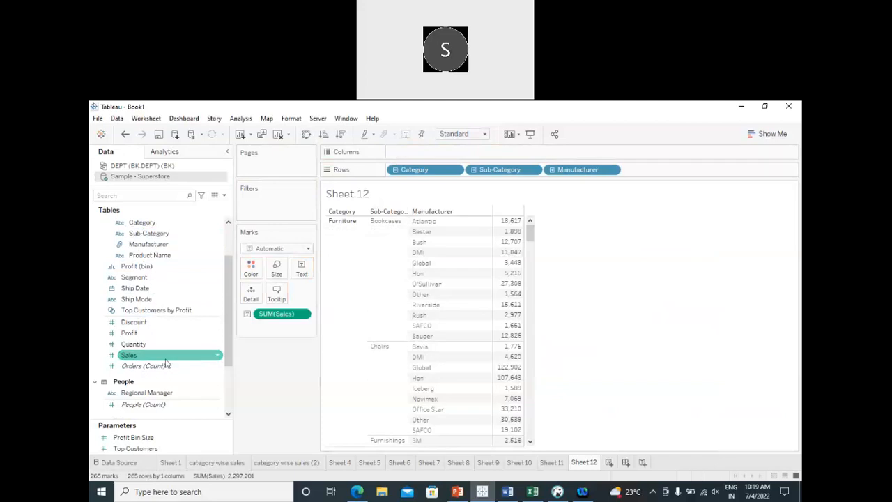
drag(314, 315, 473, 197)
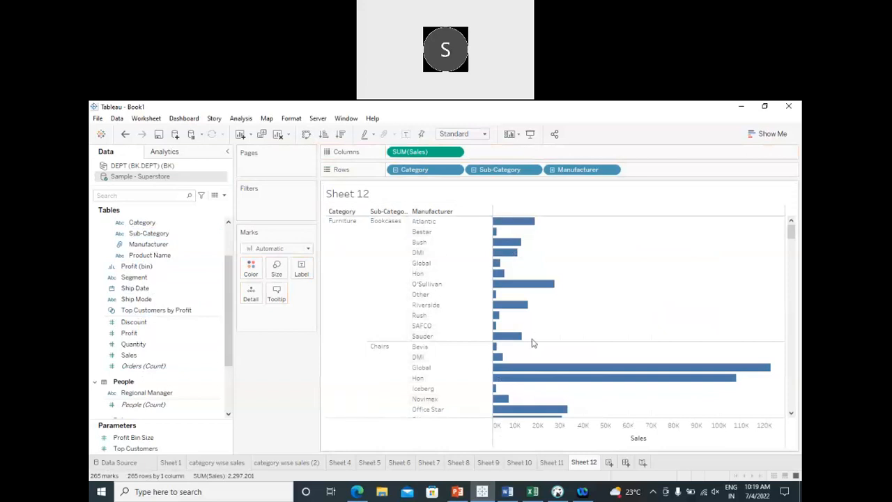
scroll(518, 356, down, 15)
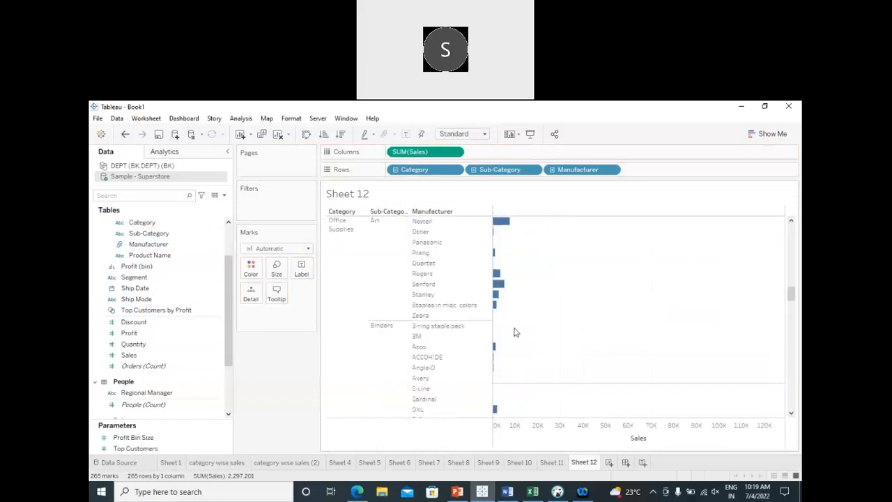
scroll(510, 331, down, 12)
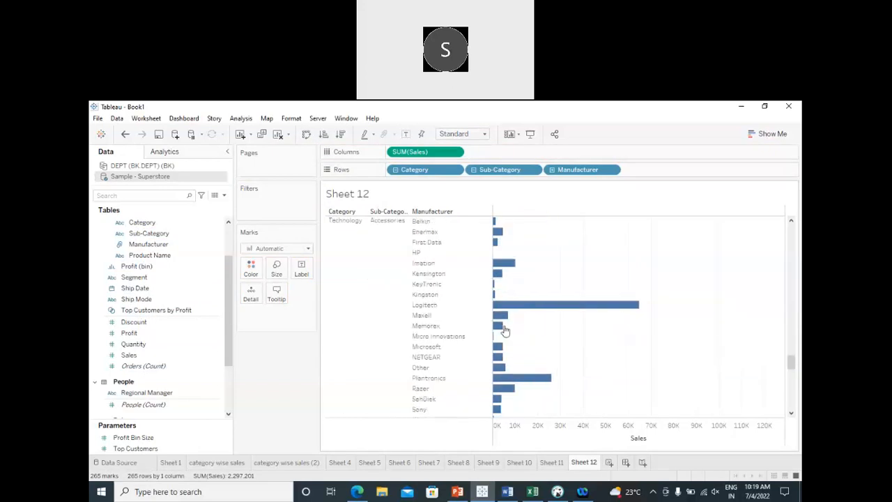
click(406, 134)
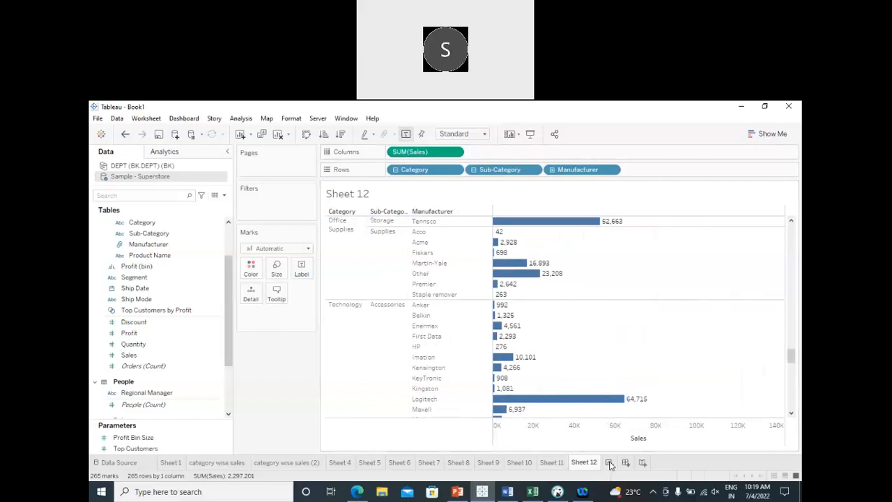
key(ctrl+m)
- Put Category, Sub-Category, Manufacturer and Product Name on Rows
double_click(141, 222)
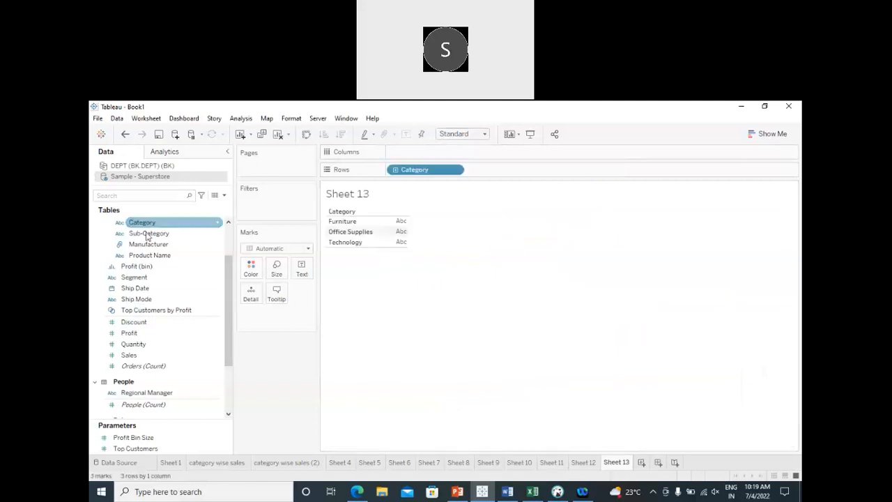
click(148, 234)
double_click(148, 234)
click(149, 244)
double_click(149, 244)
click(152, 256)
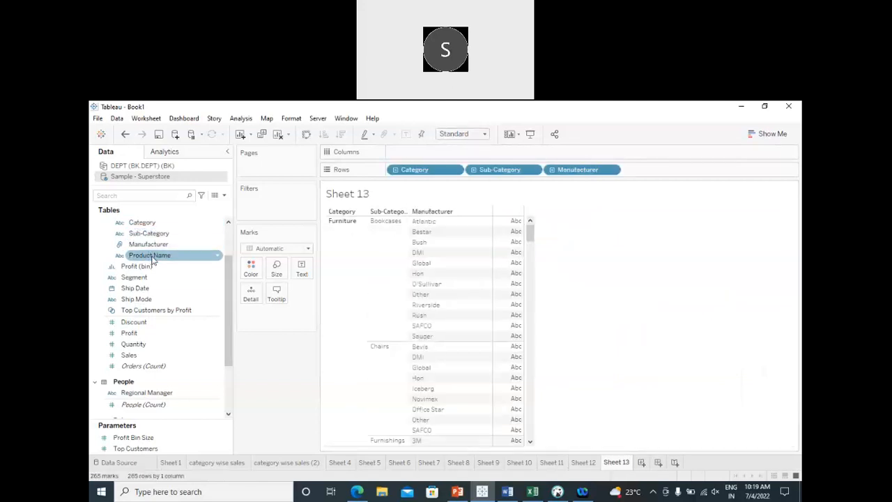
double_click(152, 256)
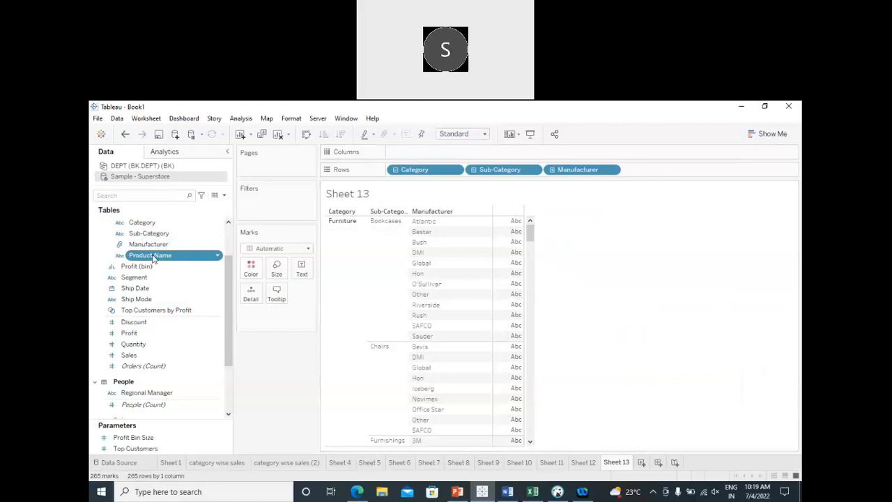
- Try adding Profit, then remove it so only SUM(Sales) remains as horizontal bars
click(159, 356)
click(155, 333)
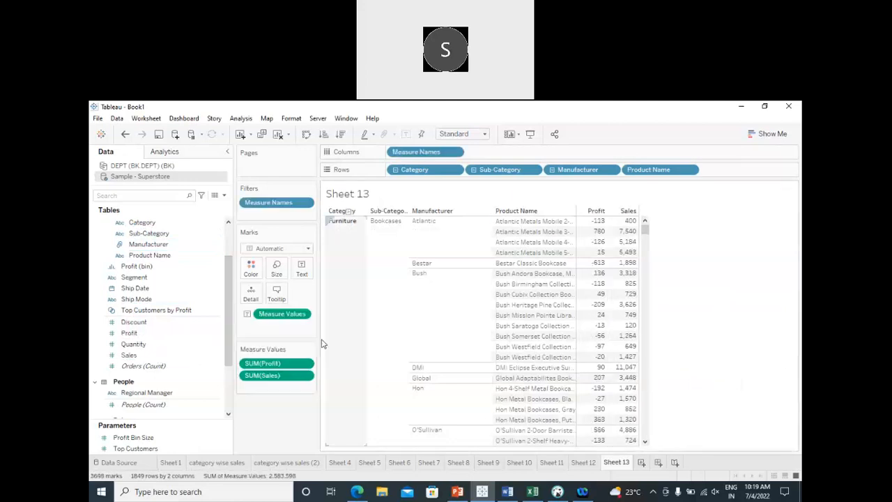
drag(272, 363, 358, 336)
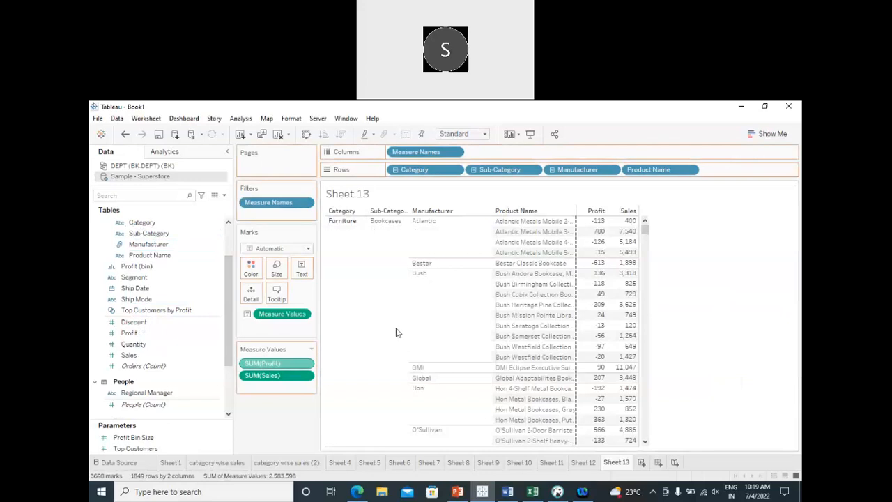
drag(304, 370, 728, 169)
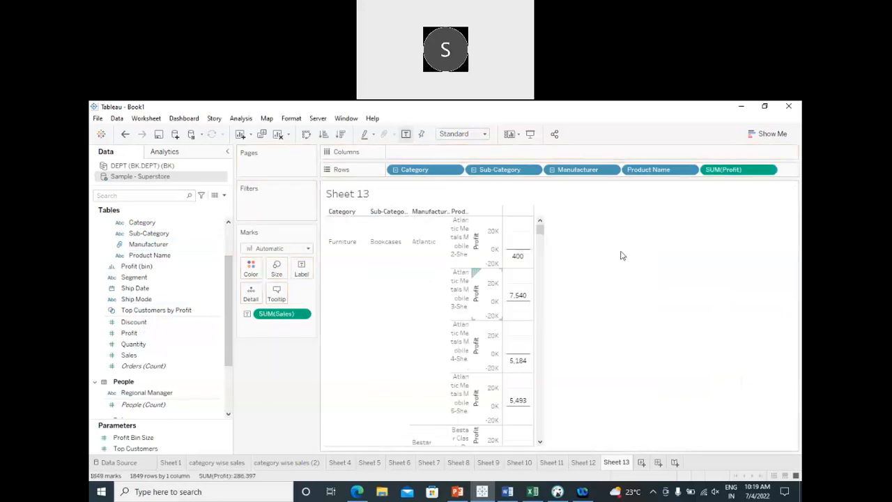
drag(723, 179, 408, 152)
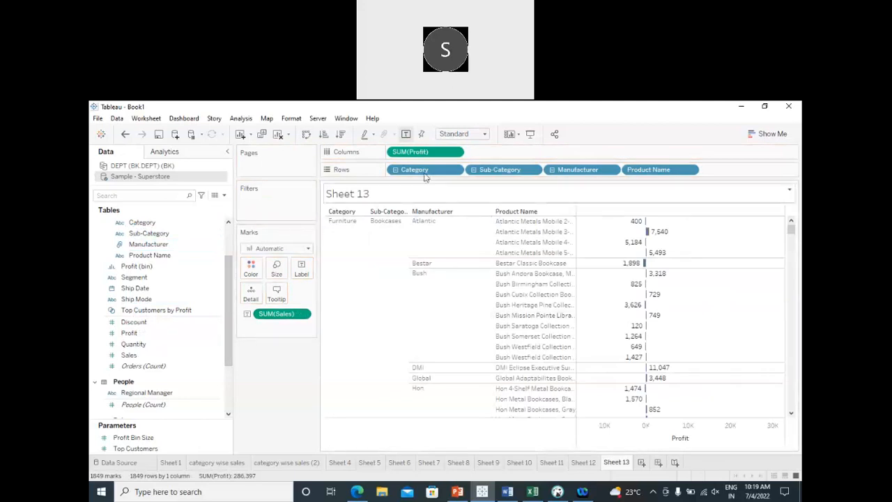
drag(425, 154, 488, 156)
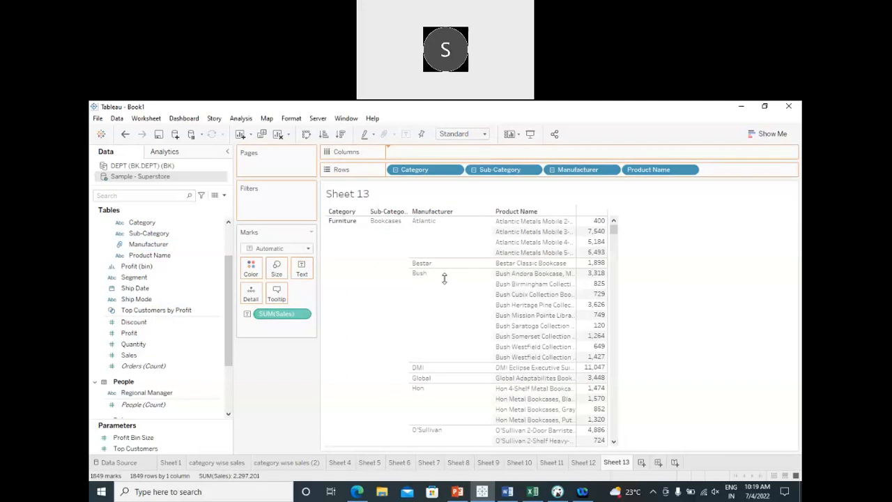
scroll(588, 332, down, 3)
scroll(584, 331, down, 15)
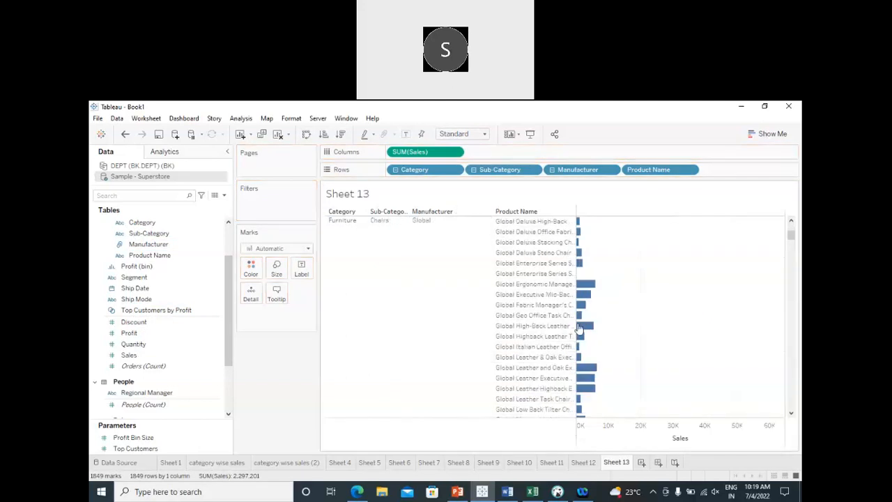
scroll(543, 340, down, 15)
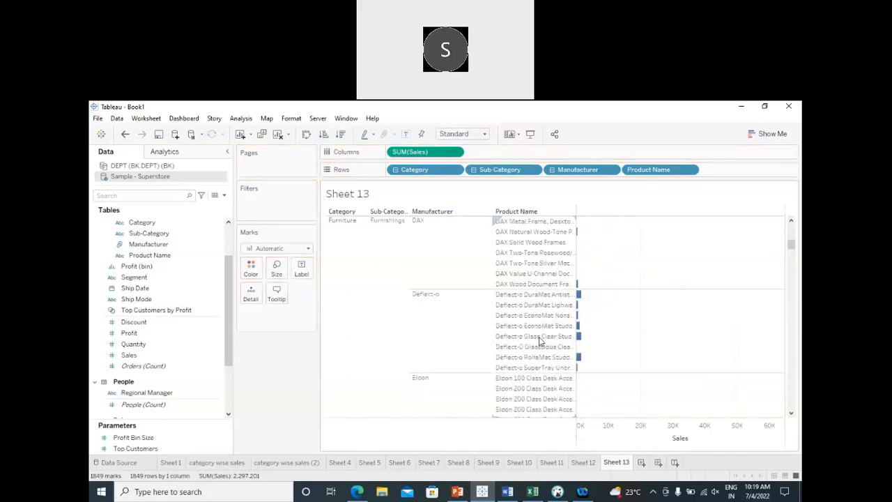
- Review Sheets 9 through 12, then return to Sheet 13
click(492, 463)
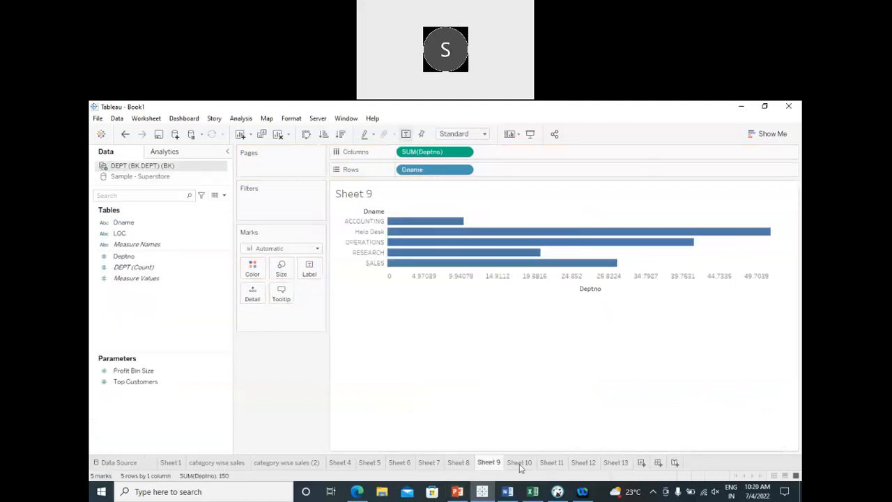
click(524, 464)
click(552, 464)
click(584, 464)
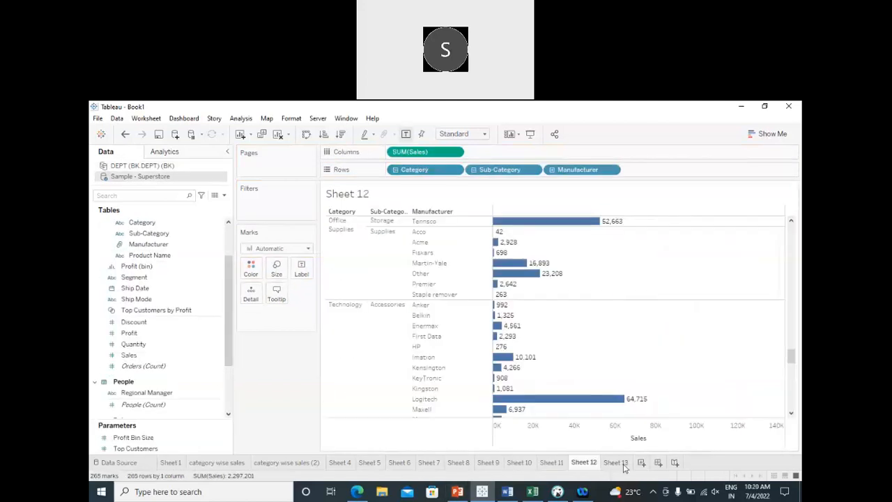
click(616, 464)
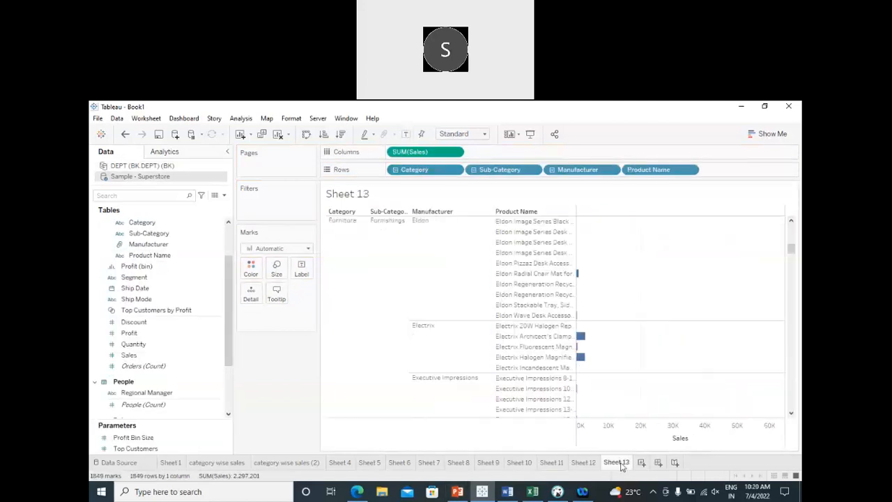
- Create Dashboard 1 and replace its Sheet 9 chart with Sheet 10
click(658, 463)
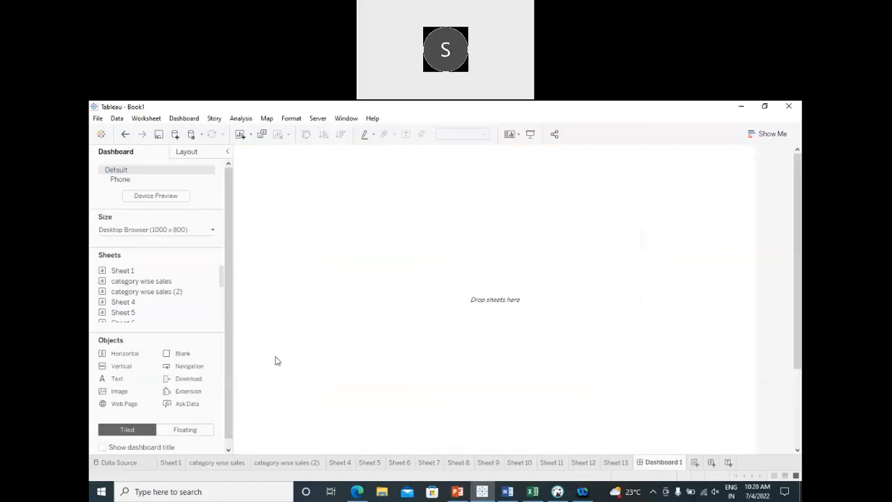
scroll(125, 296, down, 3)
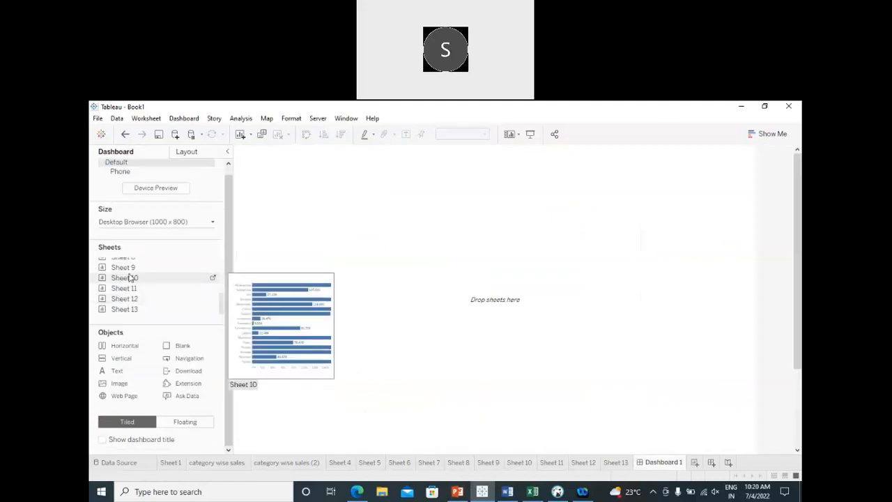
mouse_move(129, 270)
drag(129, 270, 273, 274)
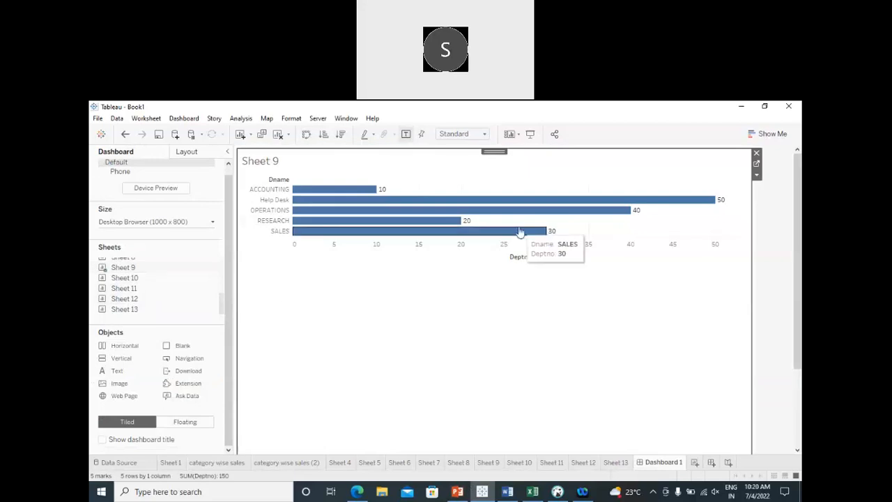
click(756, 153)
drag(124, 278, 332, 262)
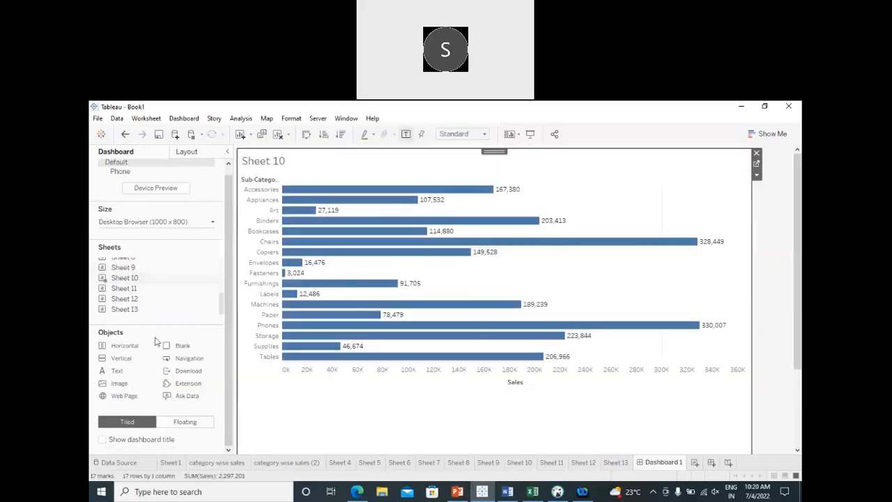
- Add Sheets 11, 12 and 13 to the dashboard, with Sheet 13 on the right
mouse_move(122, 273)
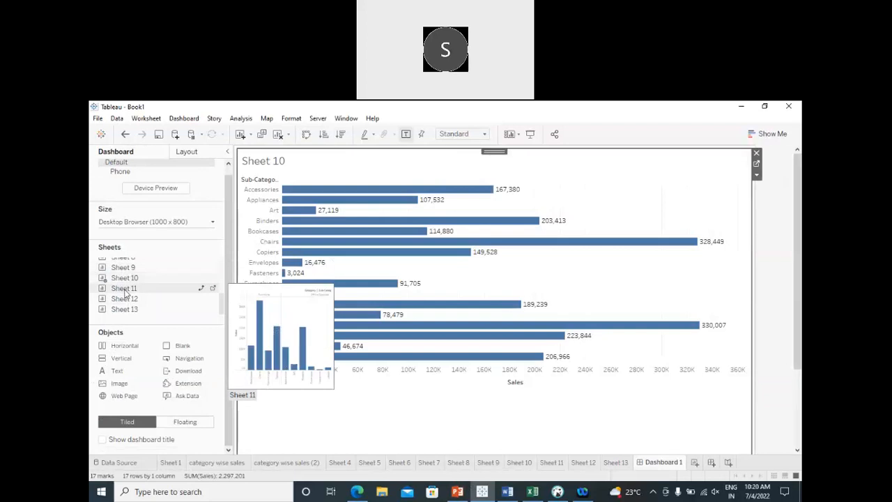
drag(124, 288, 538, 341)
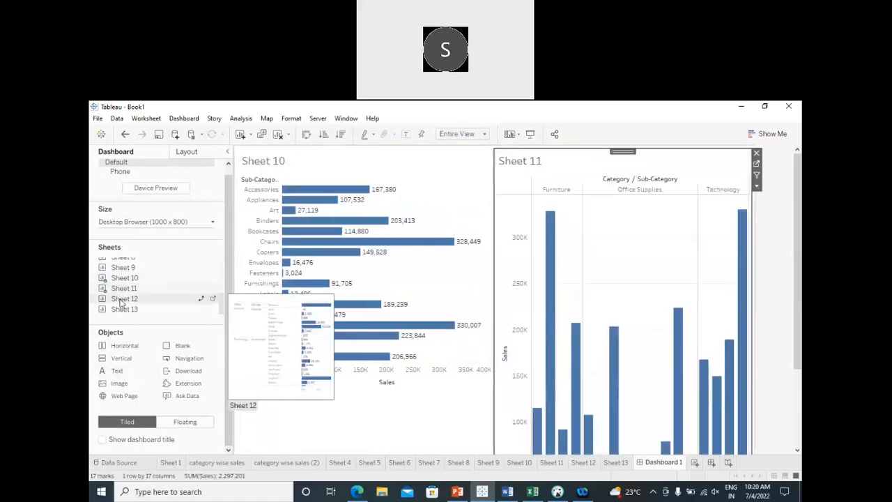
drag(126, 299, 353, 409)
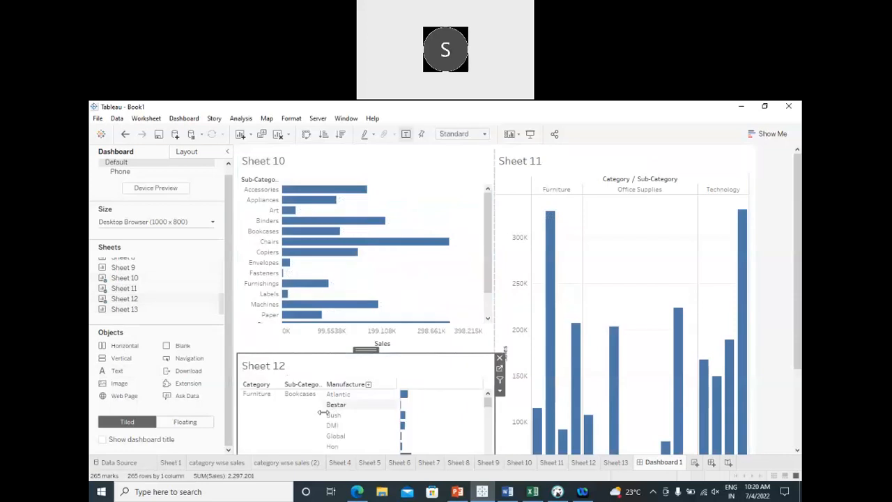
mouse_move(136, 316)
drag(137, 316, 643, 385)
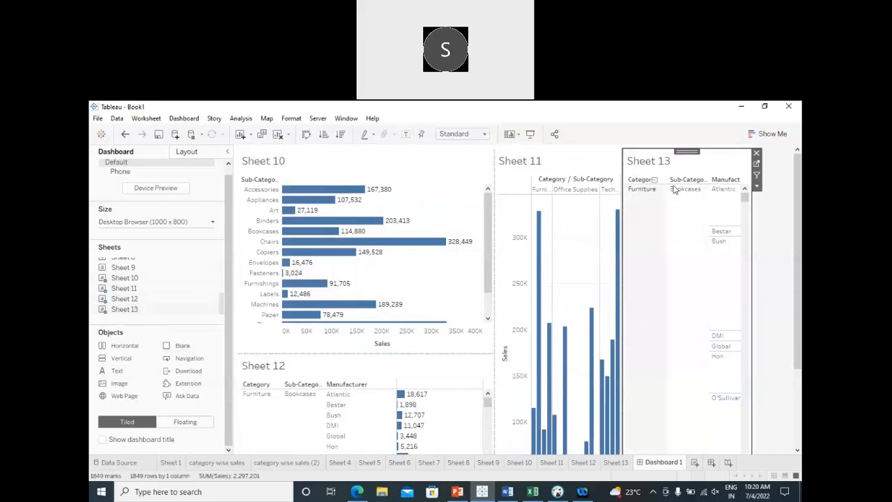
- Move Sheet 11 beneath Sheet 10 in the left column and make it taller
drag(798, 264, 799, 312)
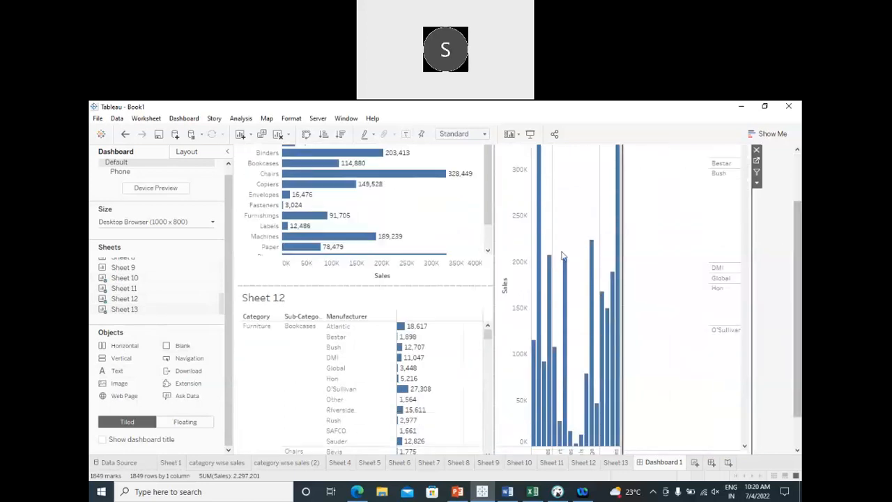
click(563, 214)
scroll(563, 230, up, 2)
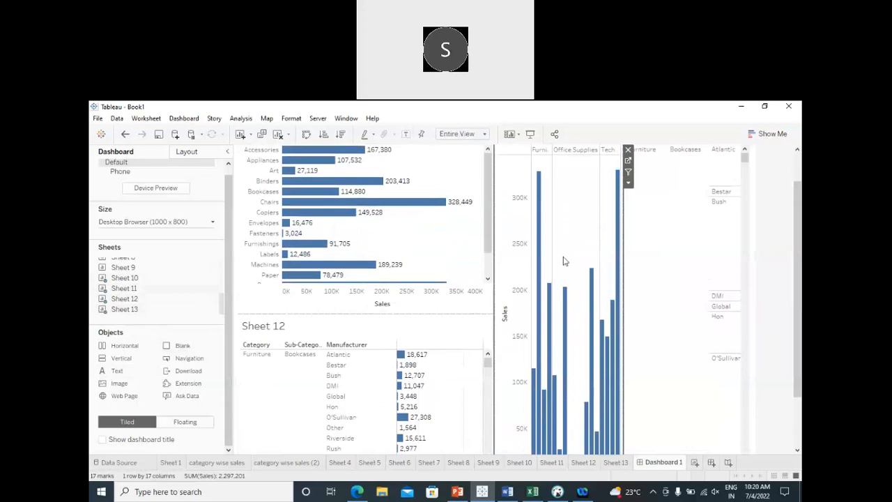
scroll(565, 262, up, 1)
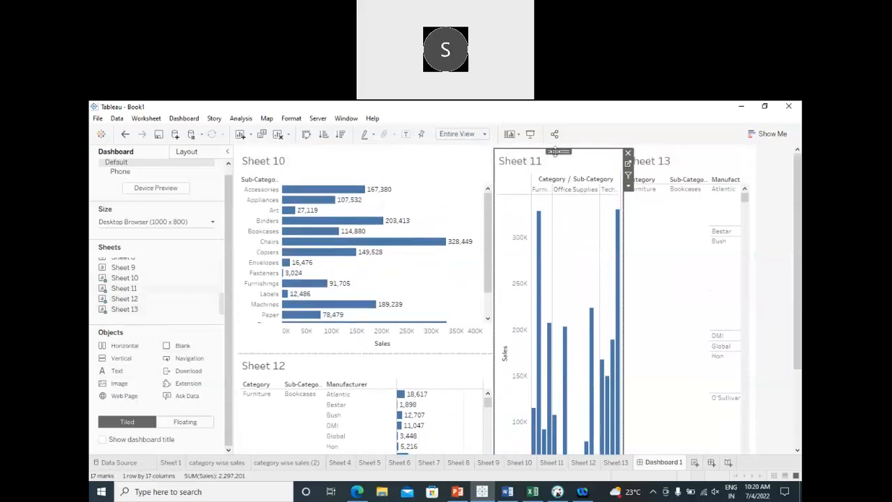
drag(555, 151, 374, 307)
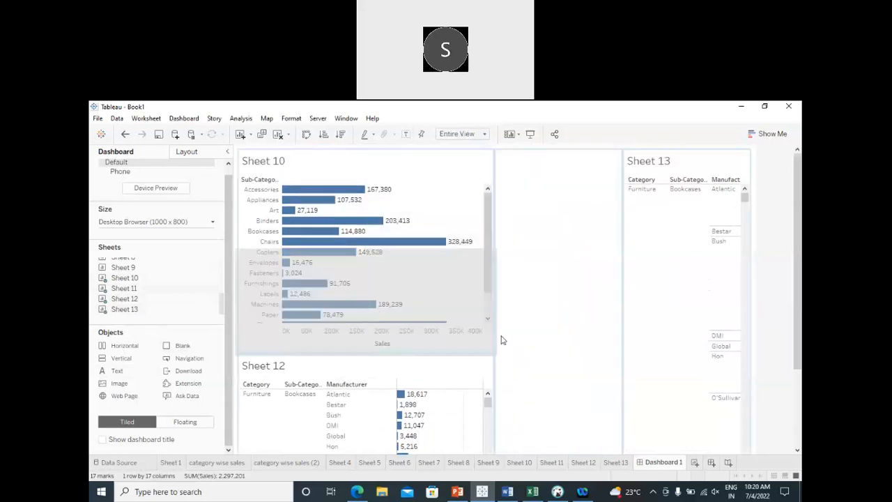
drag(502, 341, 510, 343)
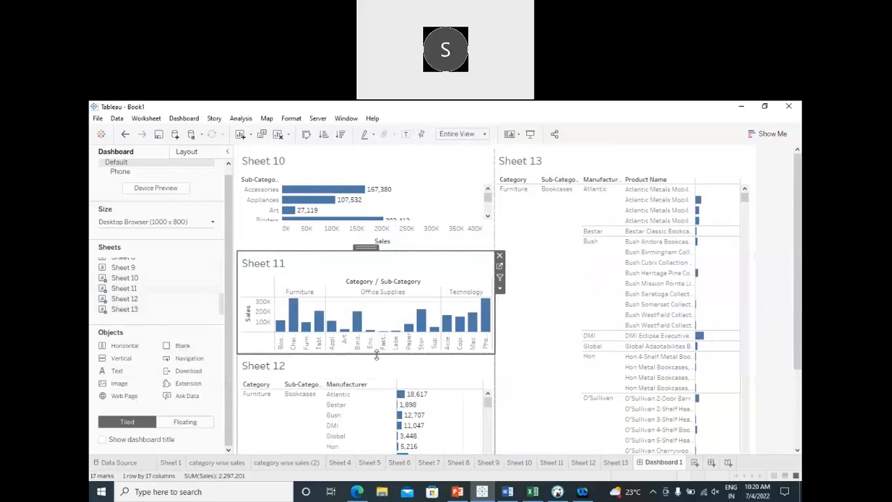
drag(375, 355, 377, 385)
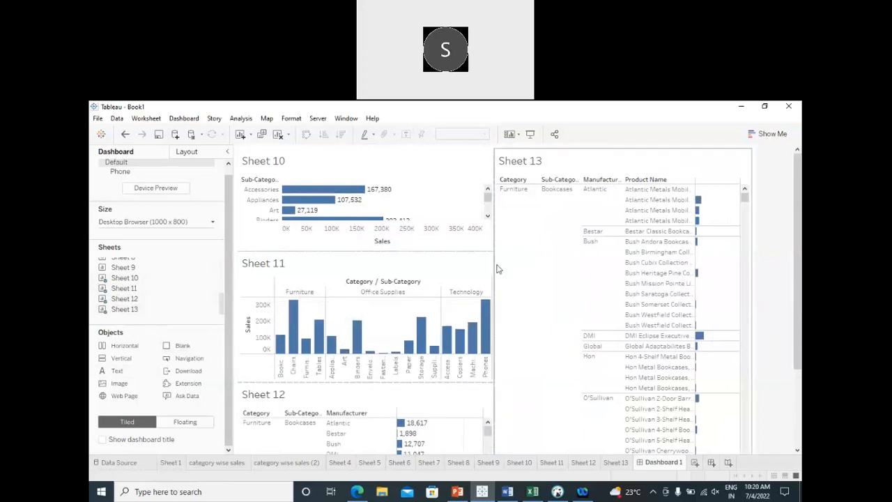
scroll(536, 311, down, 10)
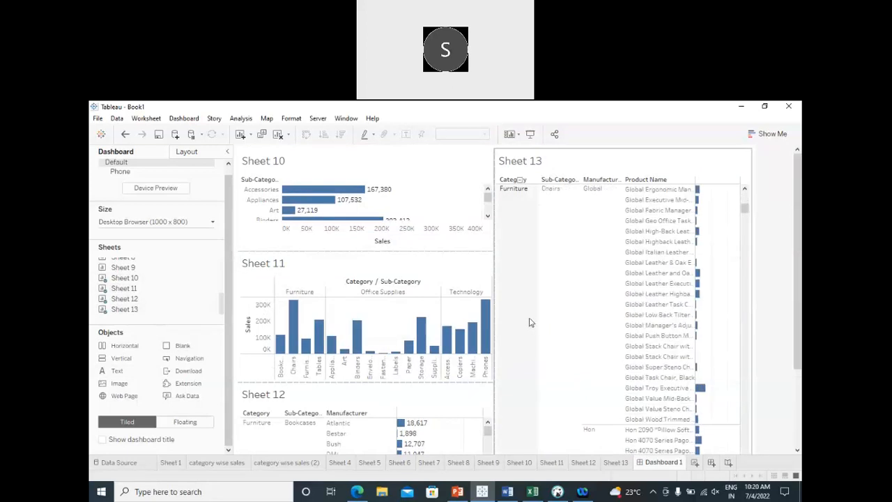
scroll(528, 320, down, 15)
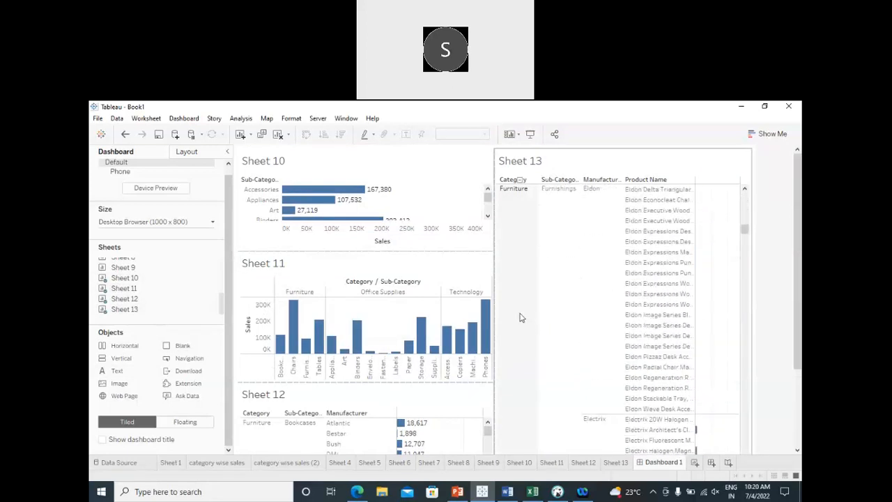
scroll(513, 317, down, 10)
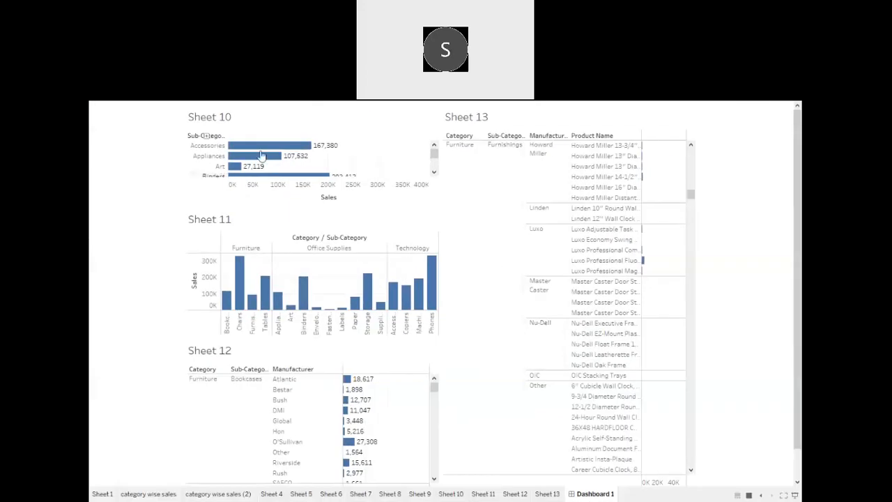
drag(433, 157, 439, 139)
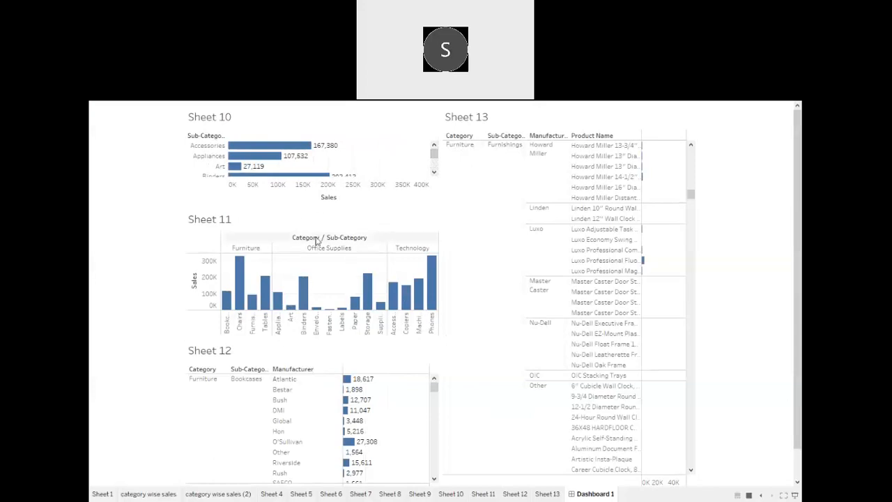
scroll(261, 418, down, 5)
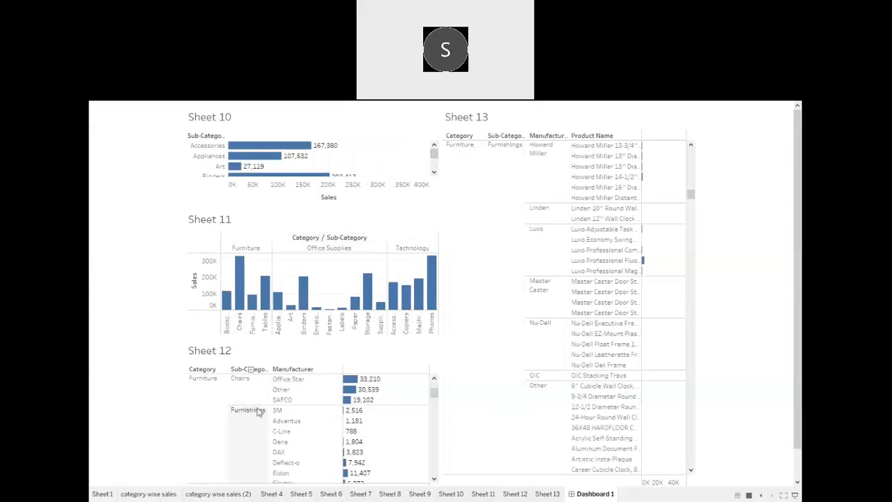
scroll(688, 374, down, 1)
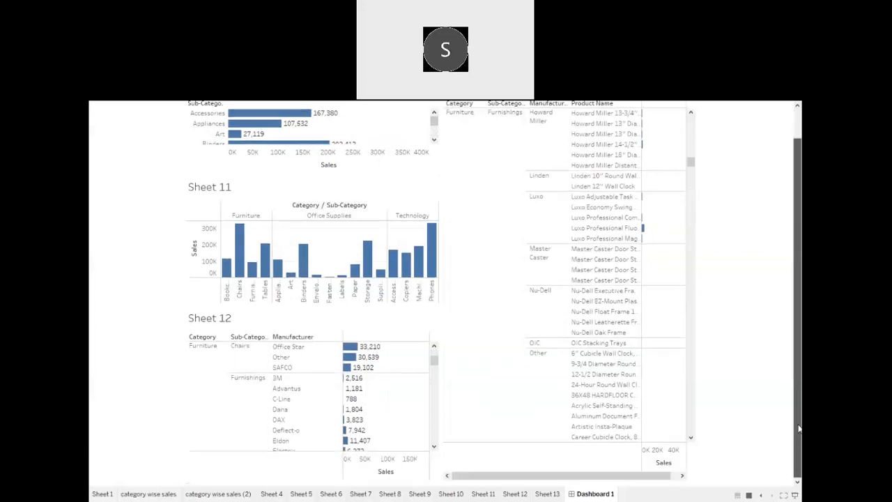
scroll(299, 390, down, 10)
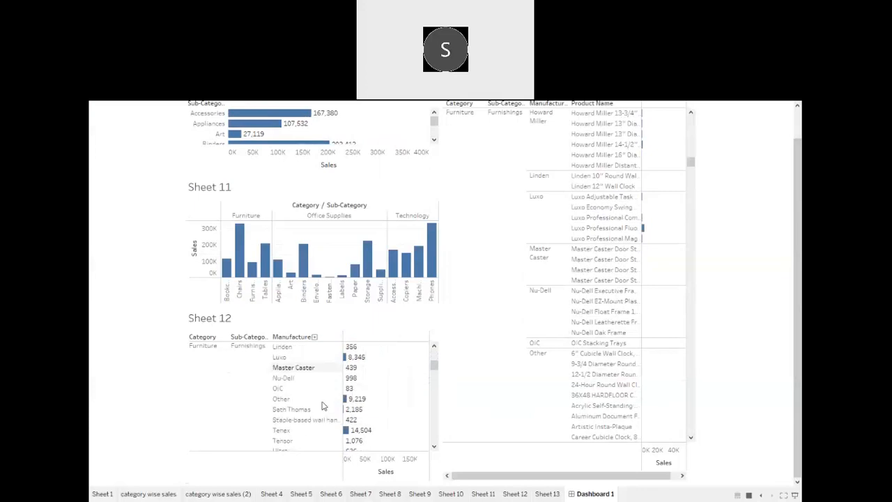
scroll(317, 401, down, 15)
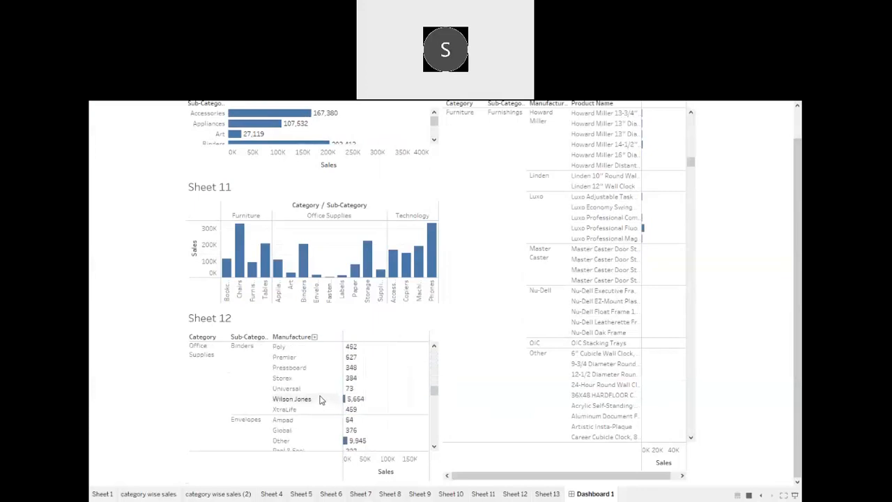
scroll(313, 399, down, 5)
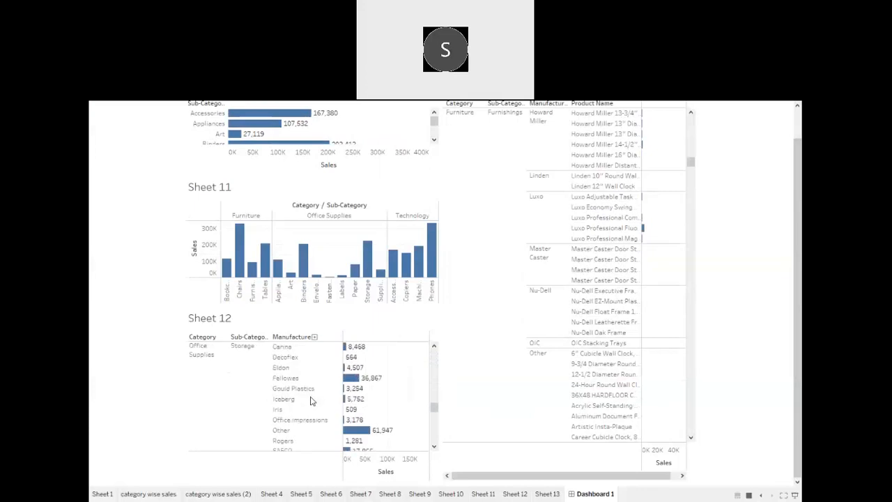
scroll(311, 401, down, 12)
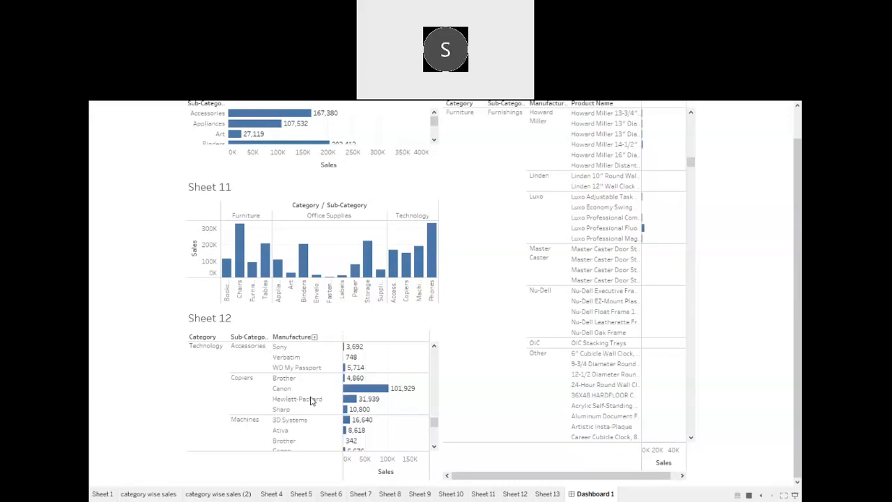
scroll(311, 400, down, 5)
scroll(311, 401, down, 3)
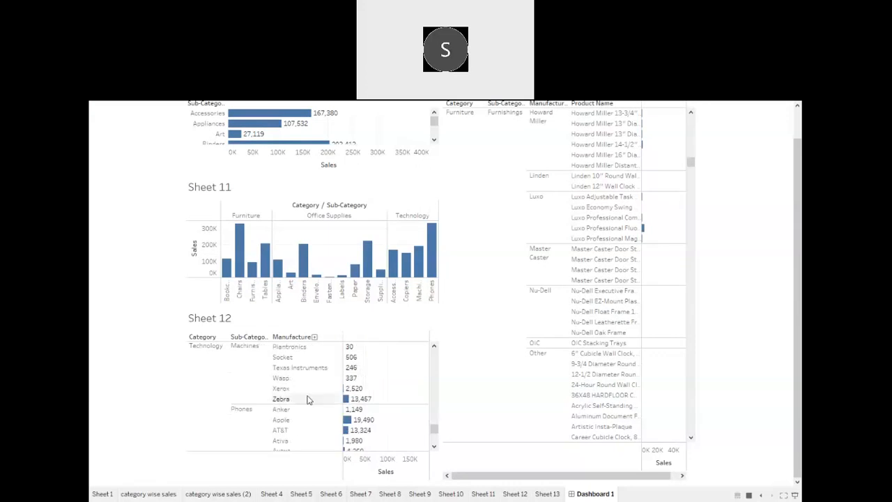
scroll(303, 393, down, 4)
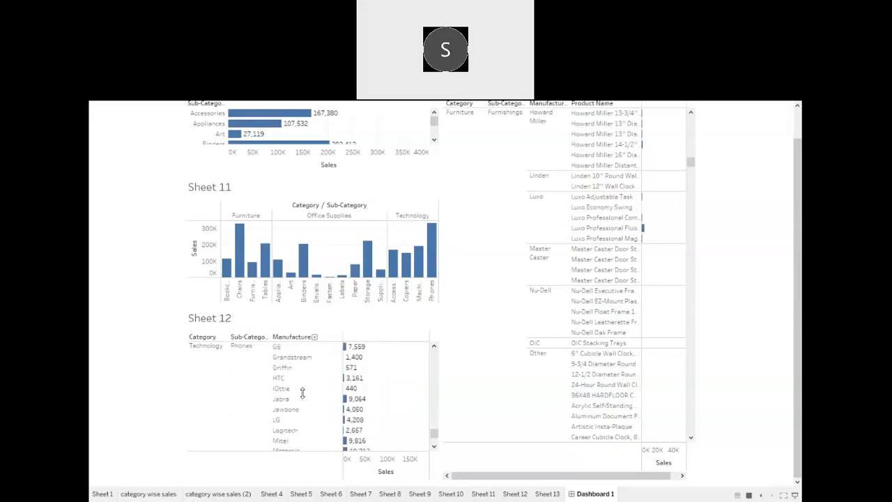
scroll(303, 393, down, 3)
scroll(303, 393, down, 1)
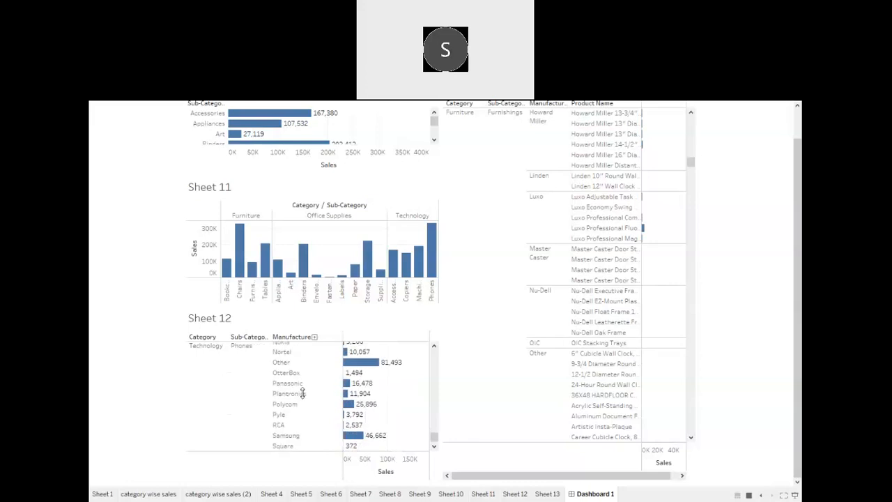
scroll(303, 423, up, 1)
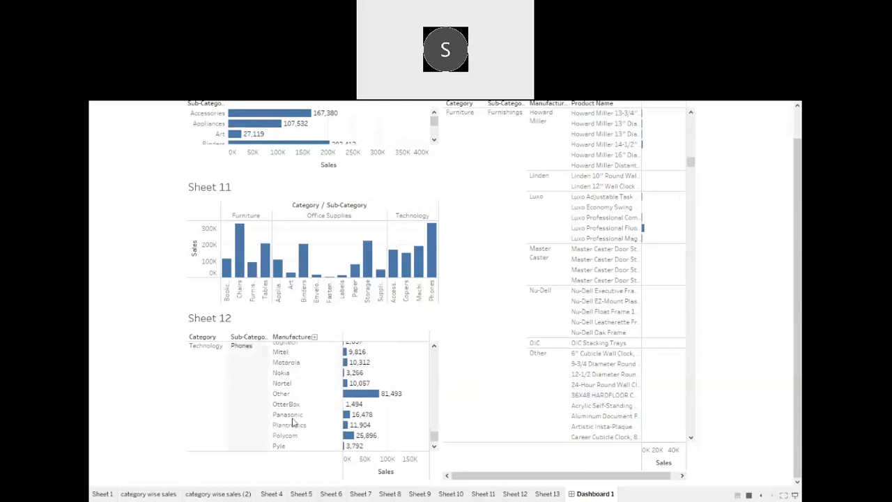
scroll(306, 418, up, 2)
scroll(305, 420, up, 2)
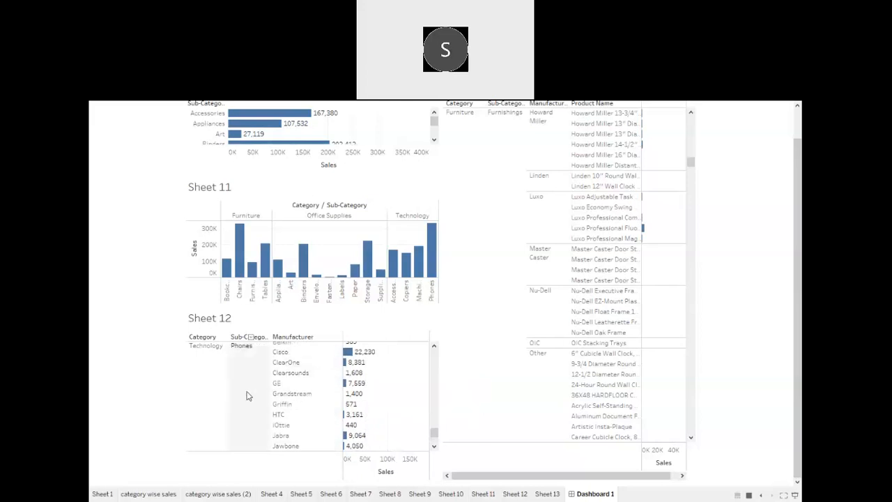
scroll(272, 387, up, 3)
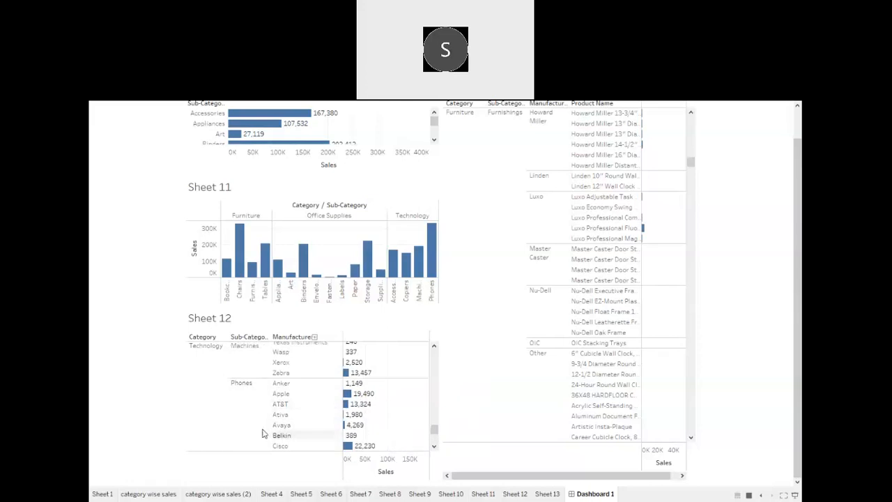
scroll(272, 395, down, 5)
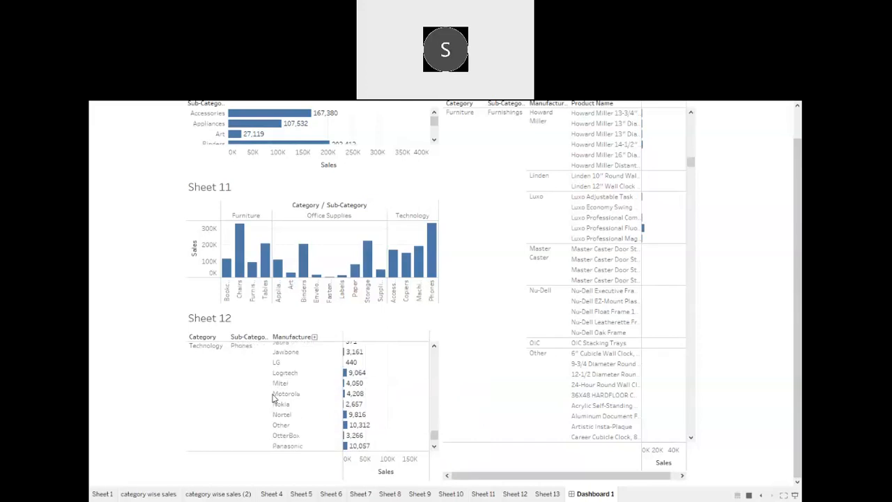
scroll(580, 429, up, 1)
scroll(580, 429, up, 10)
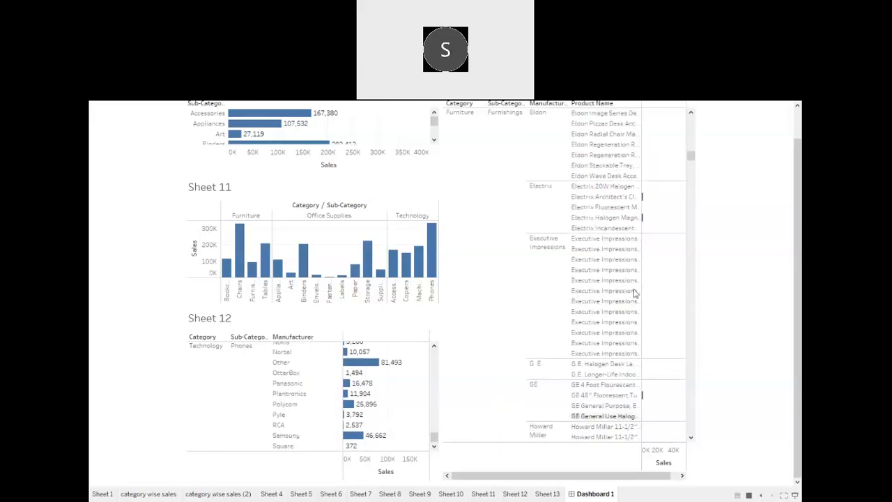
drag(691, 158, 691, 118)
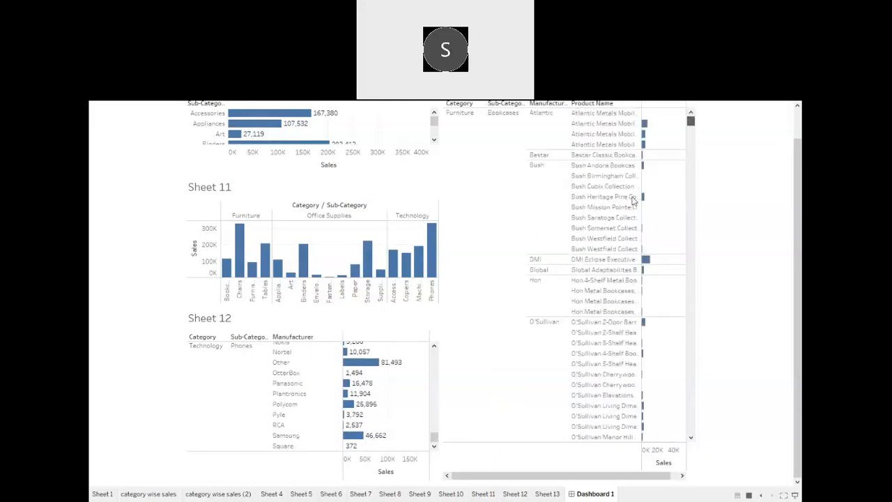
scroll(592, 313, down, 10)
scroll(592, 313, down, 15)
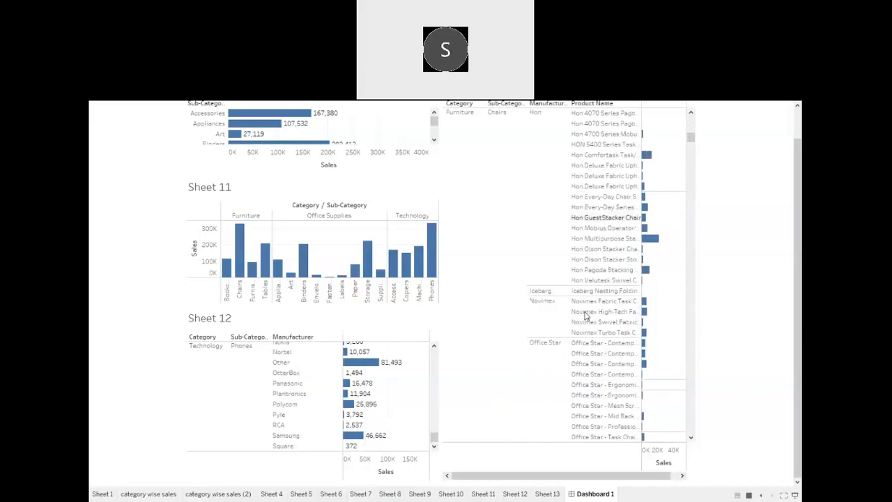
drag(688, 167, 691, 352)
scroll(592, 280, down, 15)
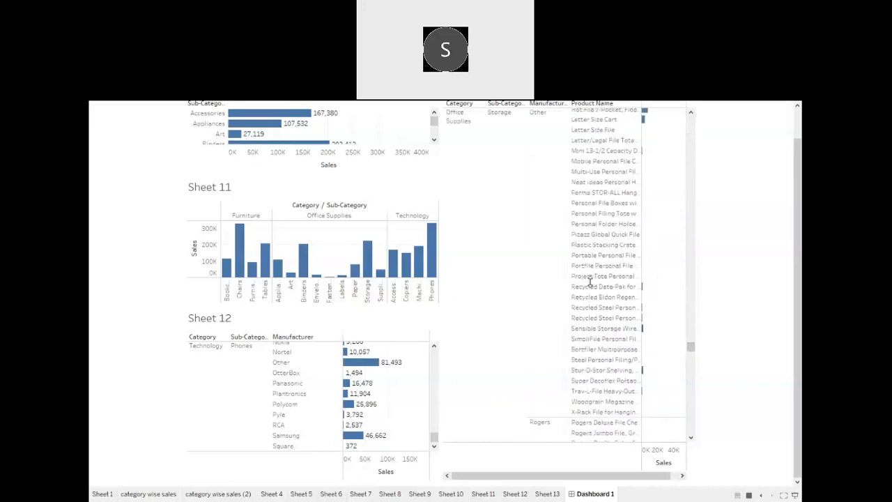
scroll(587, 286, down, 12)
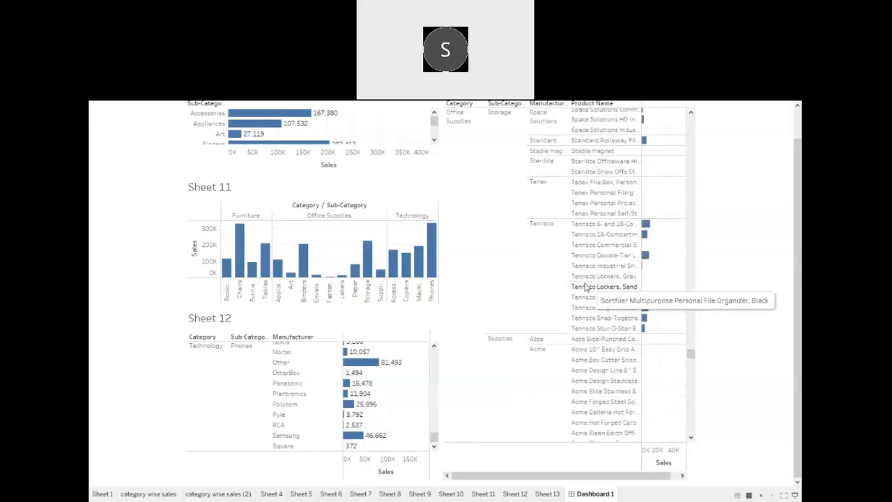
drag(691, 360, 690, 121)
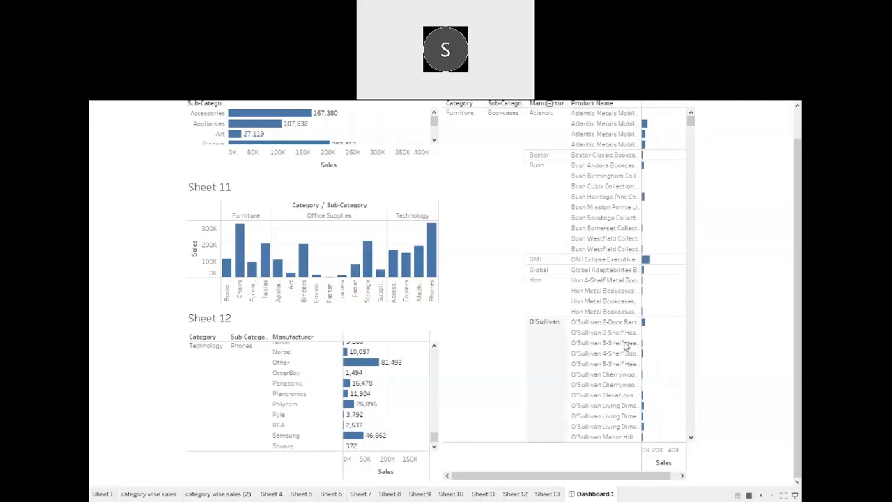
- Scroll Dashboard 1 back to the top, then exit presentation mode (F7) to resume editing
drag(798, 268, 798, 237)
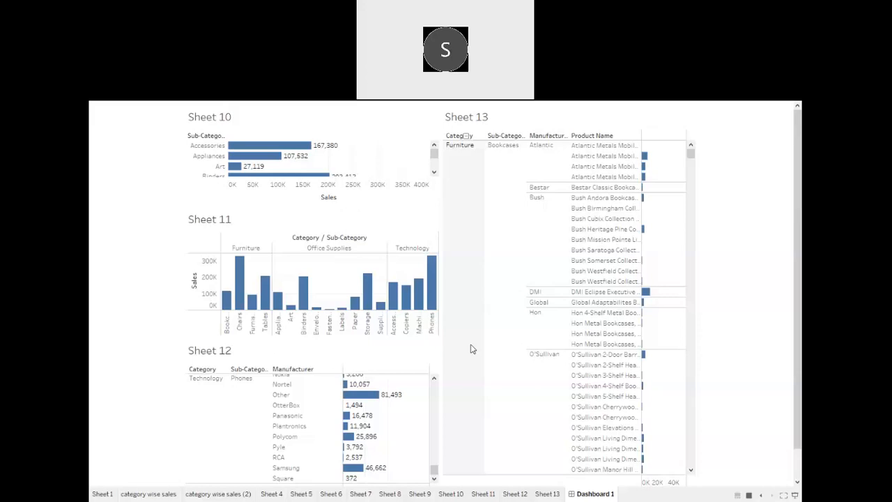
mouse_move(431, 293)
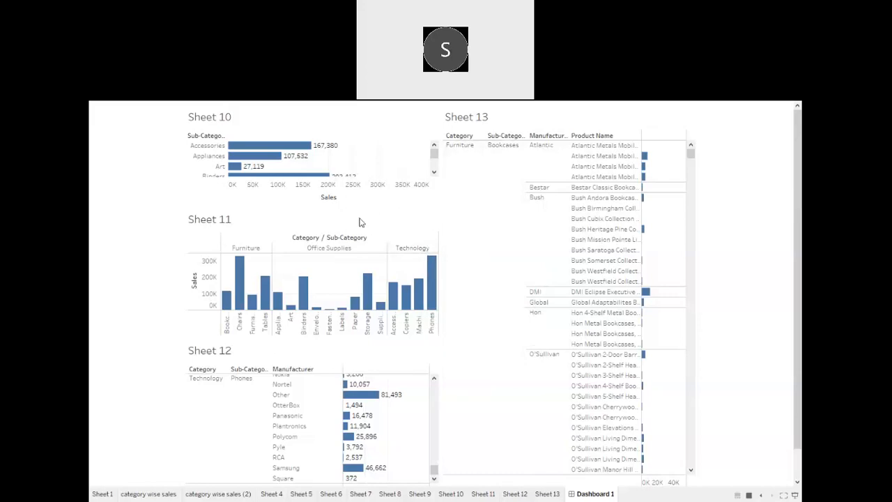
scroll(354, 220, down, 2)
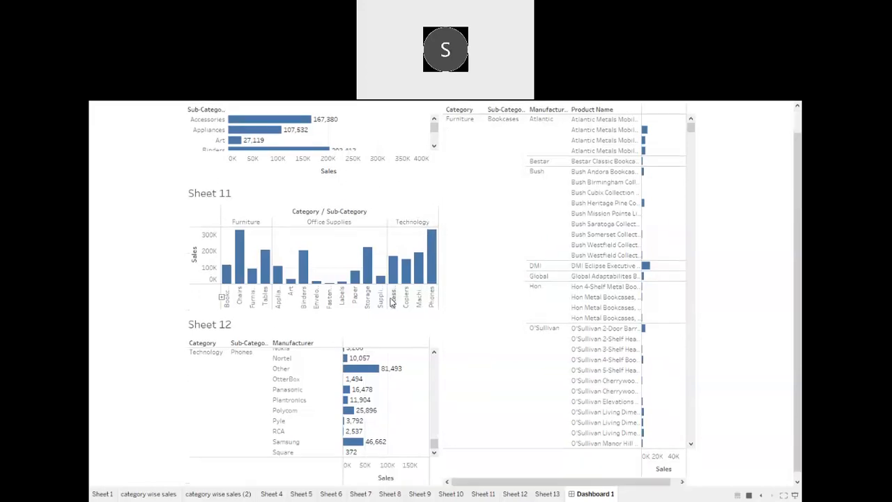
scroll(416, 337, up, 5)
scroll(417, 337, up, 3)
scroll(482, 357, up, 1)
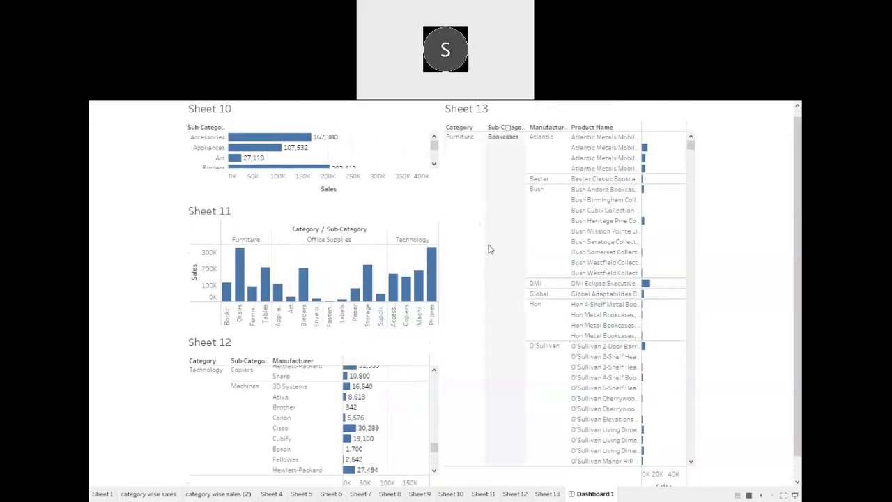
scroll(489, 269, up, 1)
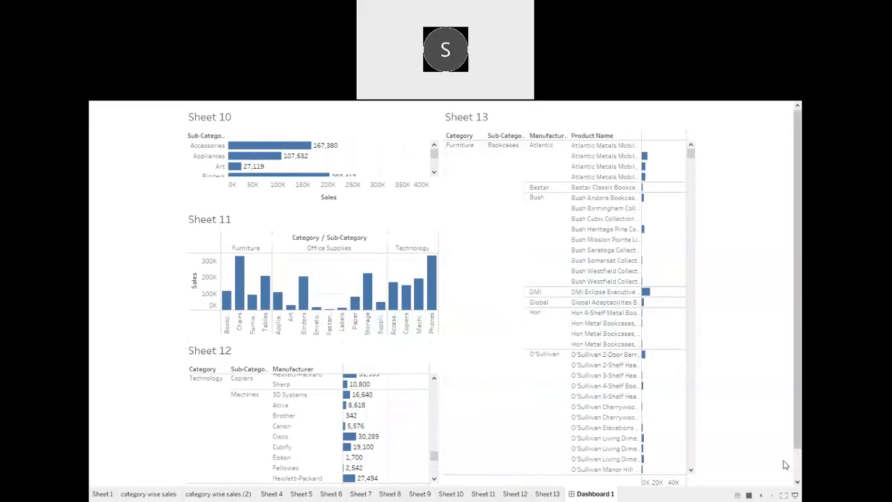
click(796, 495)
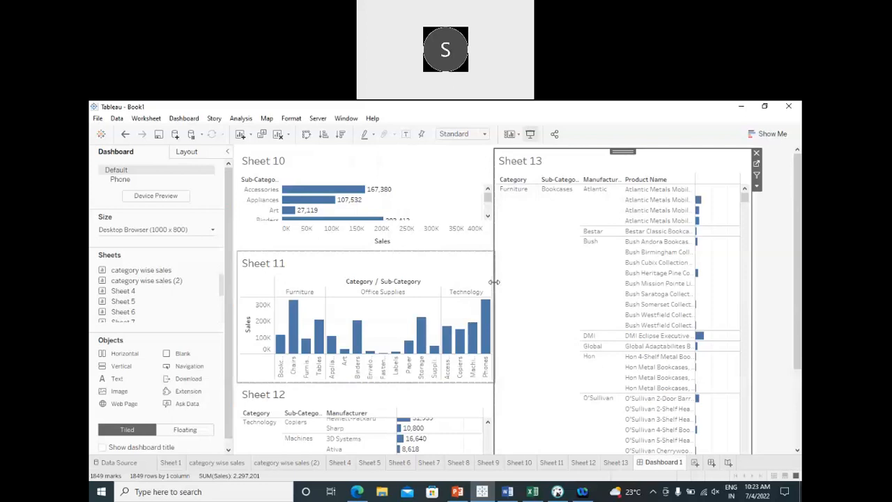
- Move the Sheet 11/Sheet 13 divider right to widen the left sheets, then select the Sheet 13 zone
drag(494, 282, 543, 284)
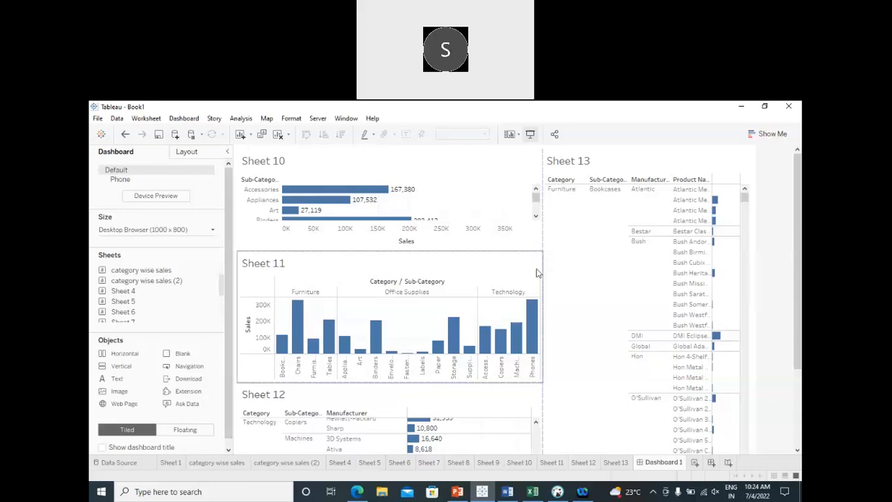
click(584, 440)
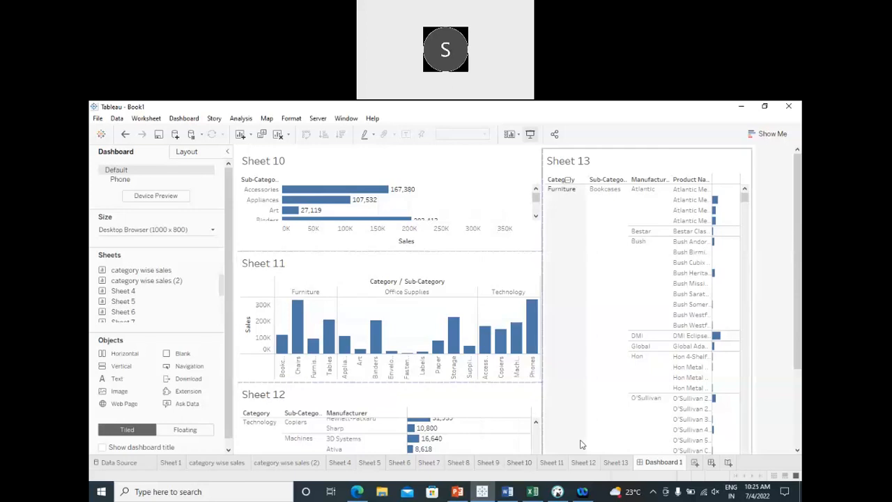
- Add blank worksheet Sheet 14, then collapse and re-expand the Product folder in the Data pane
click(695, 463)
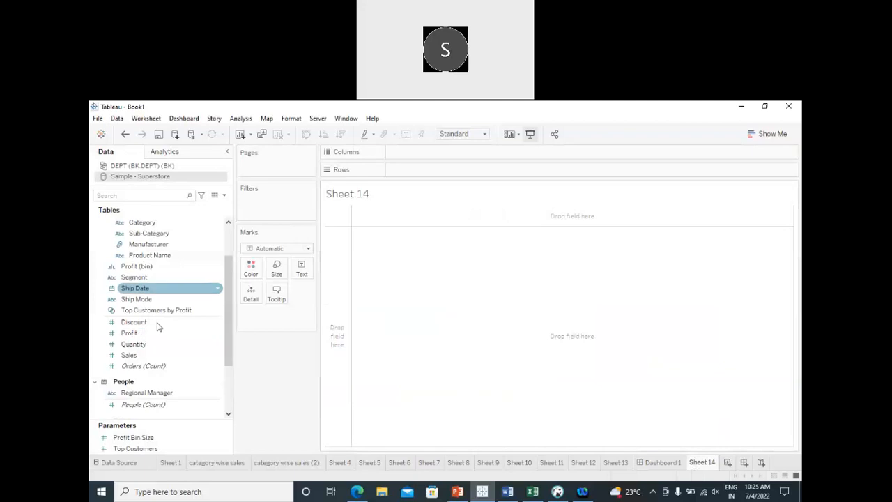
scroll(174, 310, up, 2)
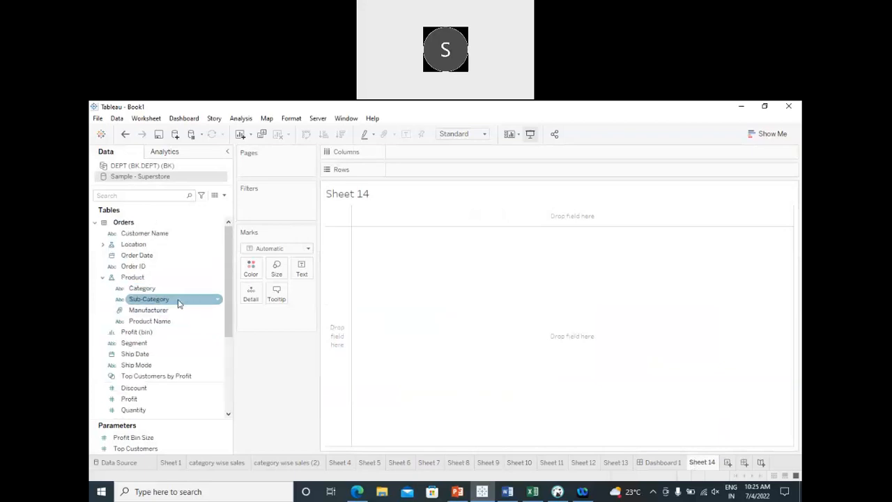
click(103, 278)
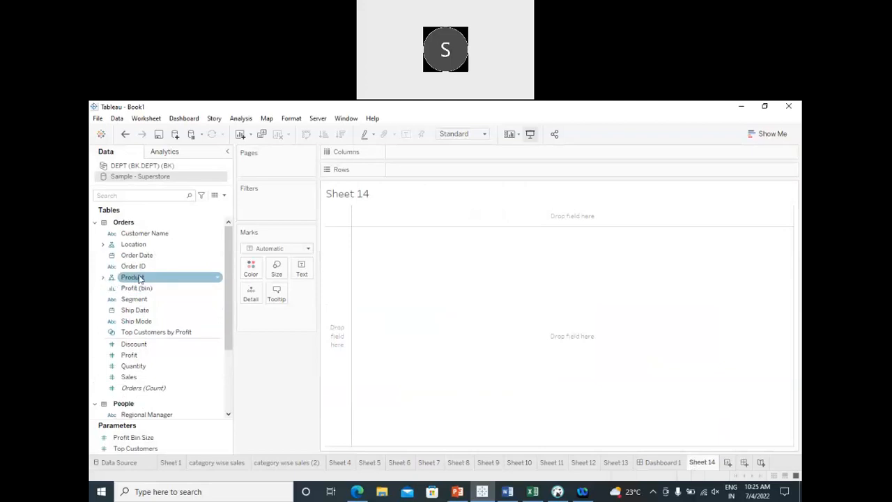
click(103, 278)
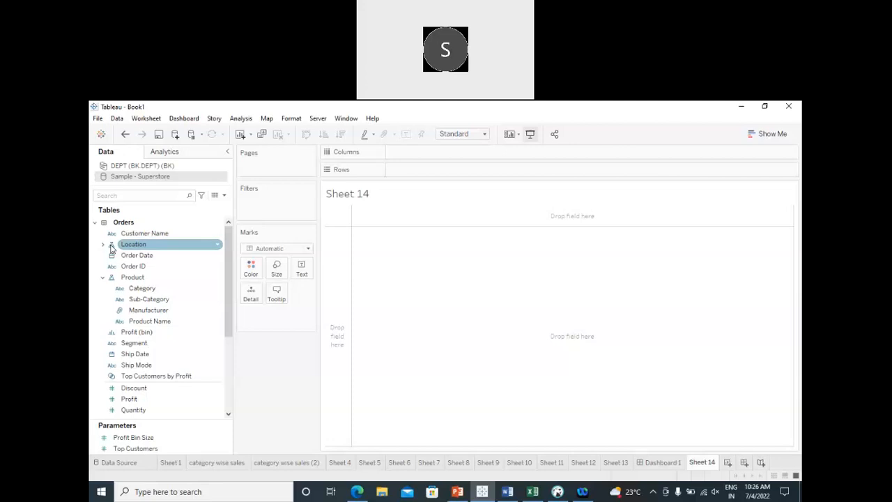
click(104, 245)
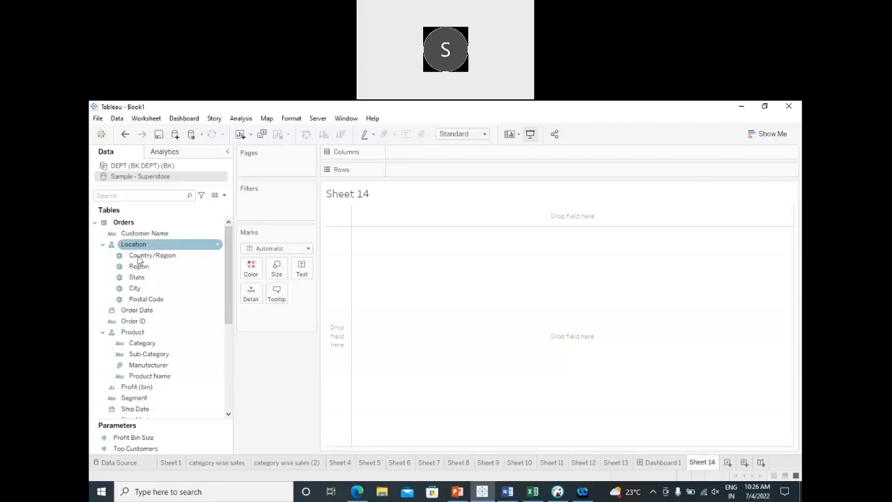
click(139, 265)
click(140, 289)
click(143, 257)
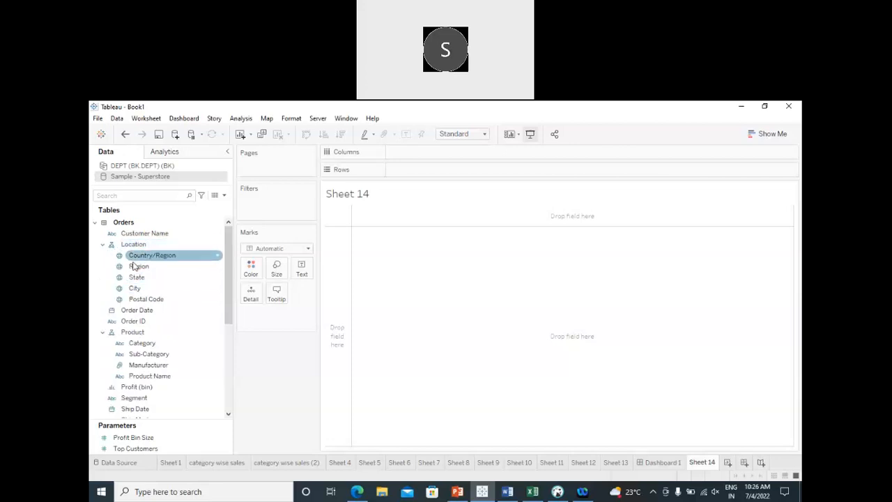
click(140, 288)
click(138, 278)
click(143, 258)
click(145, 265)
click(143, 258)
click(144, 268)
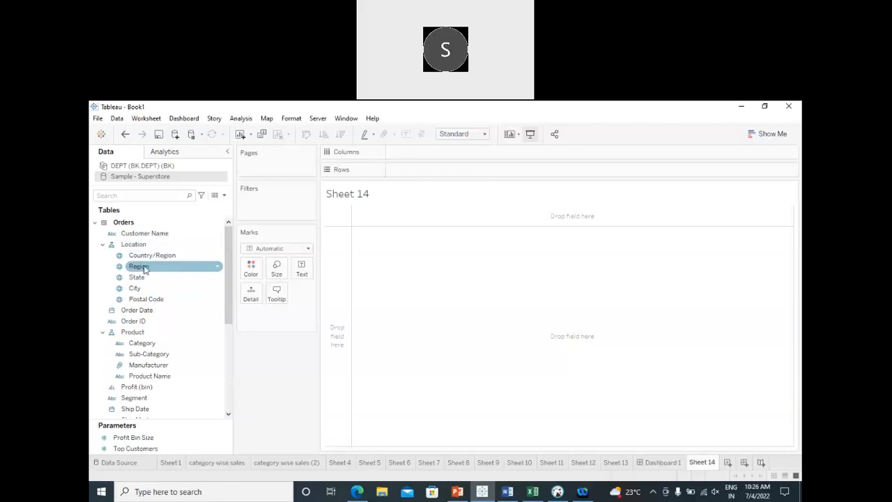
click(139, 278)
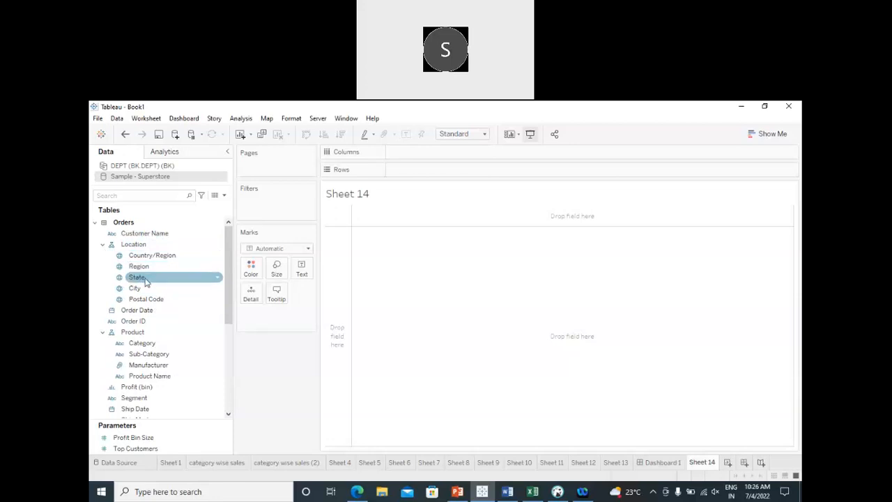
click(139, 290)
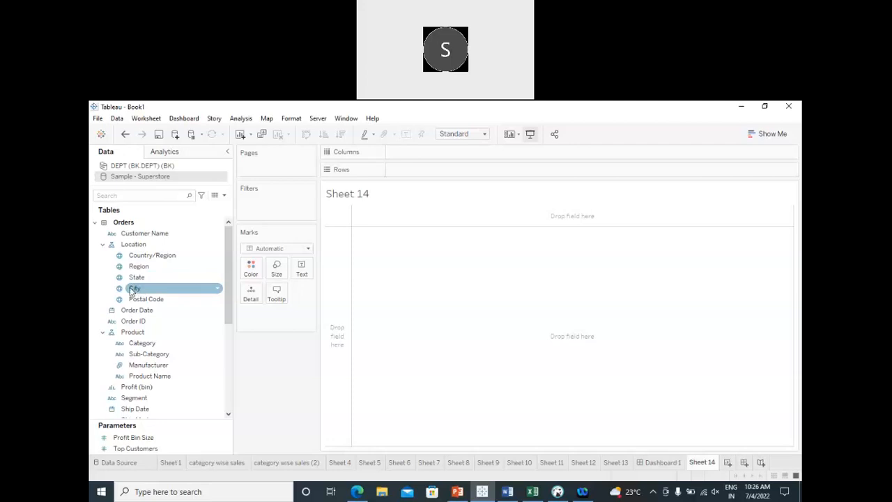
click(146, 299)
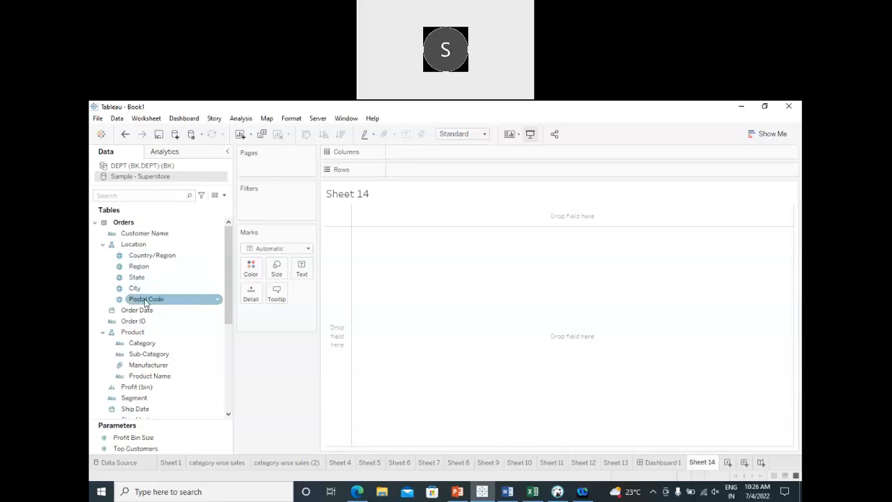
click(135, 290)
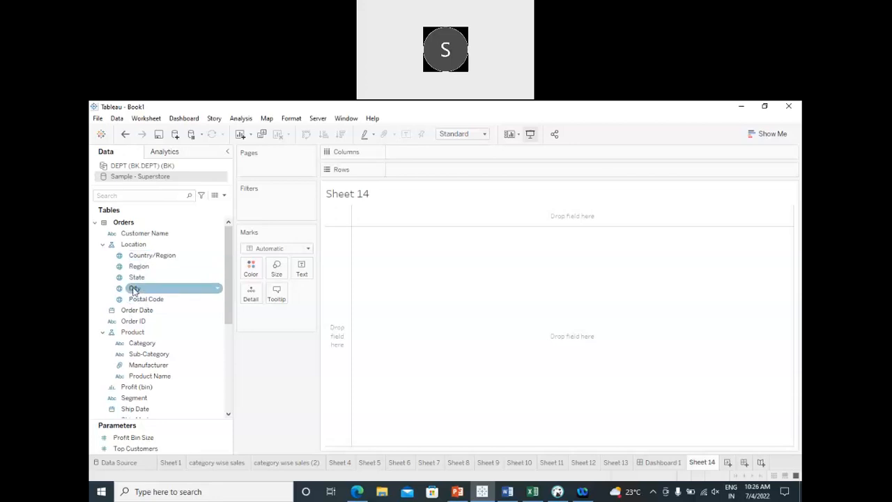
click(151, 255)
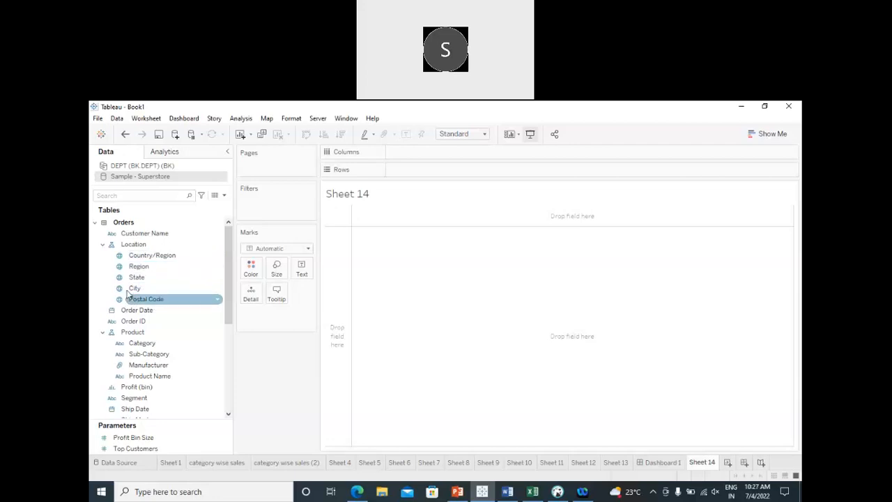
click(103, 246)
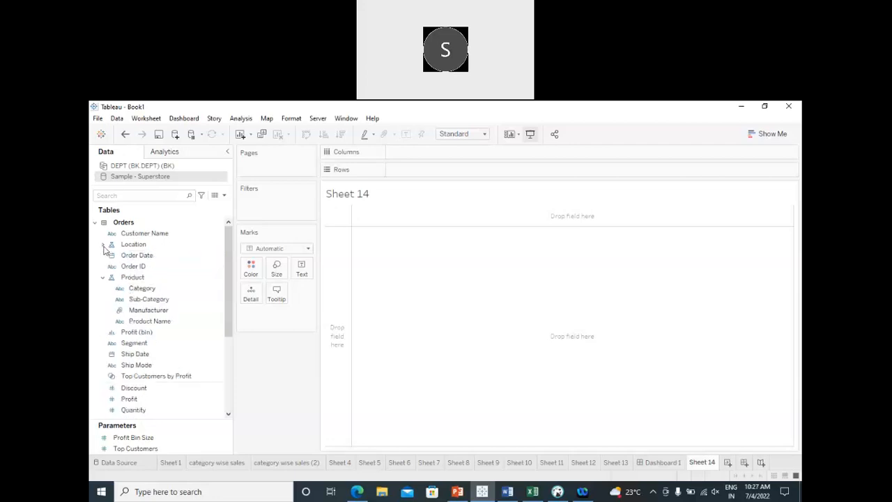
- Apply Remove Hierarchy to Location so Country/Region, Region, State, City and Postal Code stand alone
right_click(133, 248)
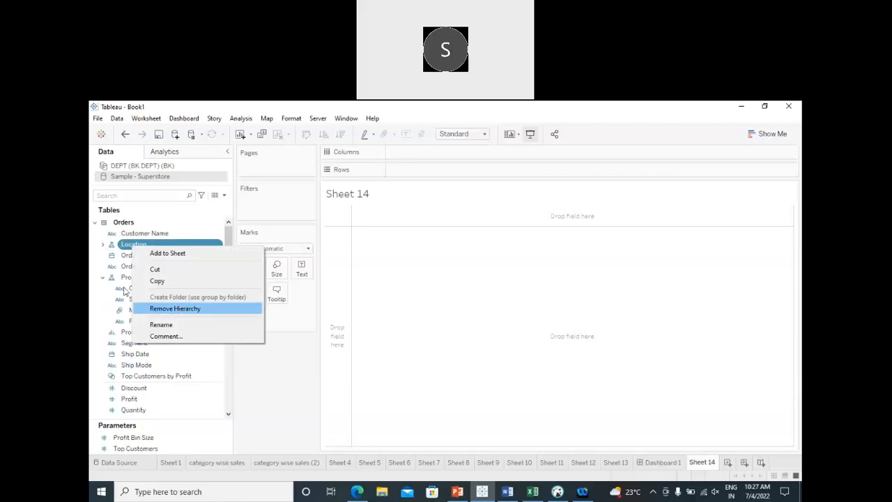
right_click(128, 248)
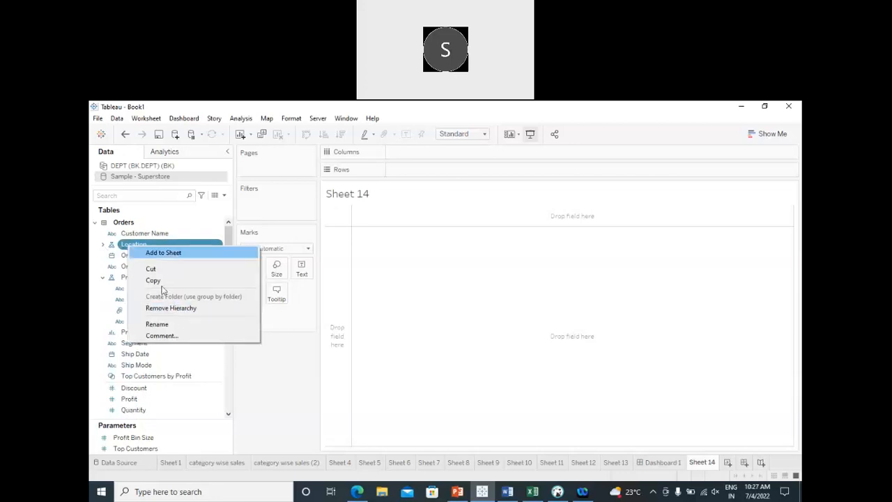
click(174, 311)
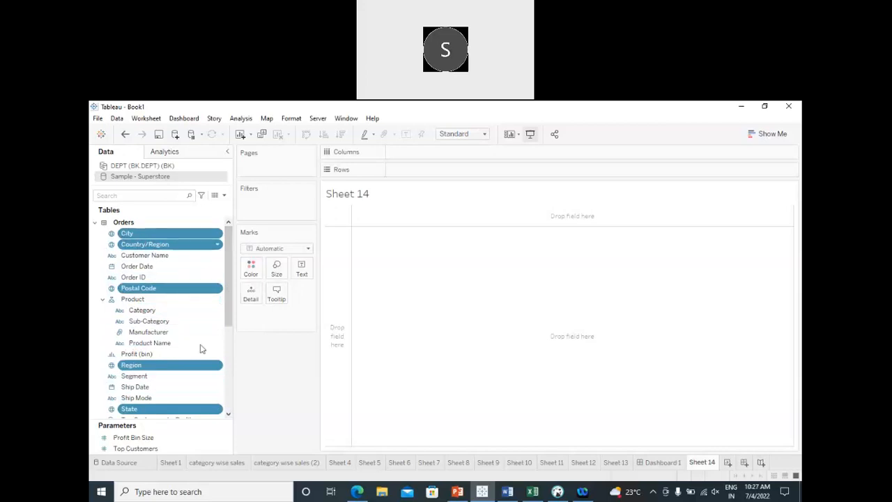
scroll(194, 354, down, 2)
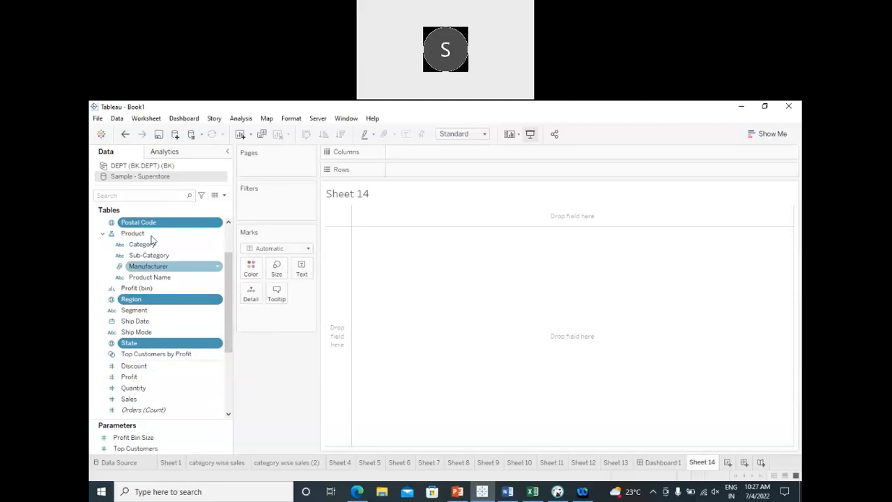
scroll(154, 306, up, 3)
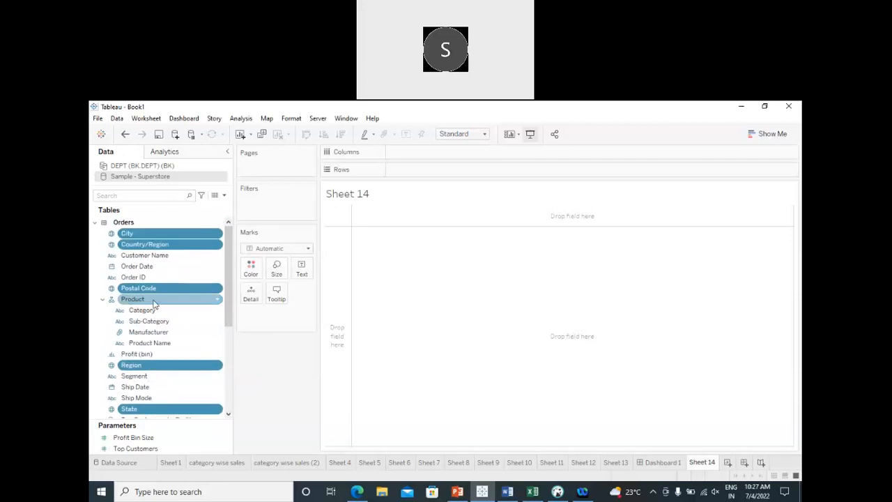
- Select only the City field and choose Hierarchy > Create Hierarchy from its context menu
right_click(161, 237)
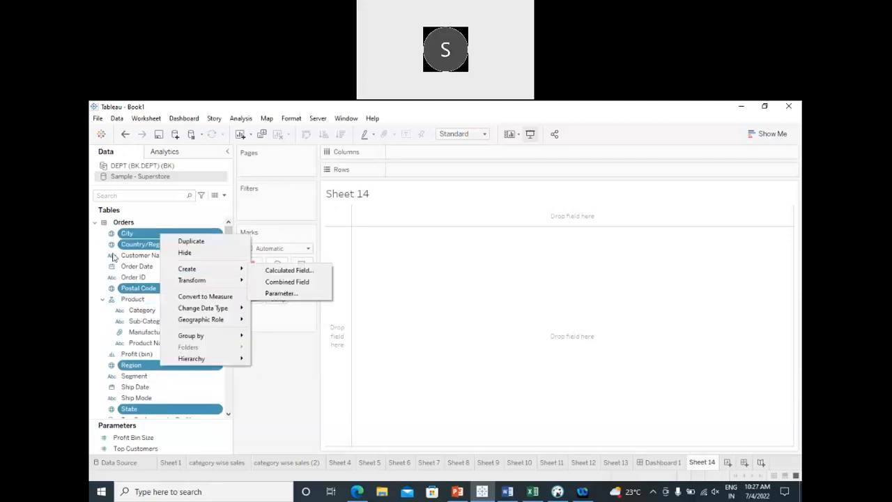
click(137, 245)
click(142, 236)
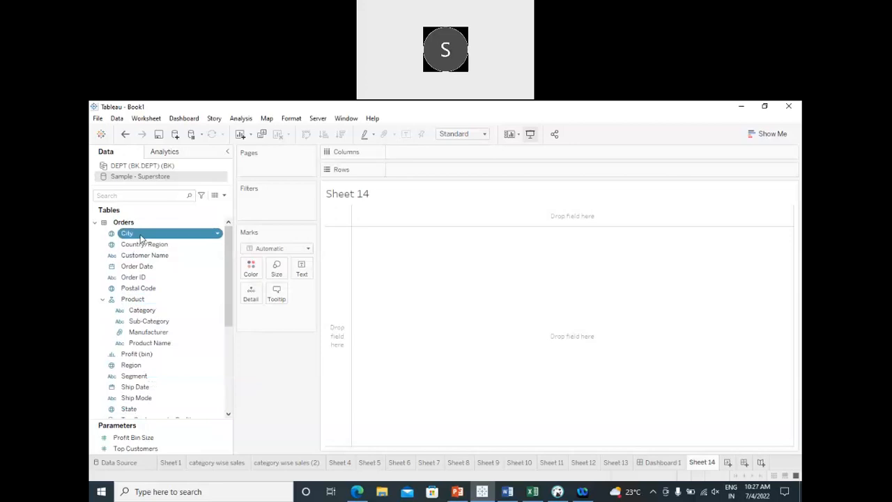
right_click(141, 237)
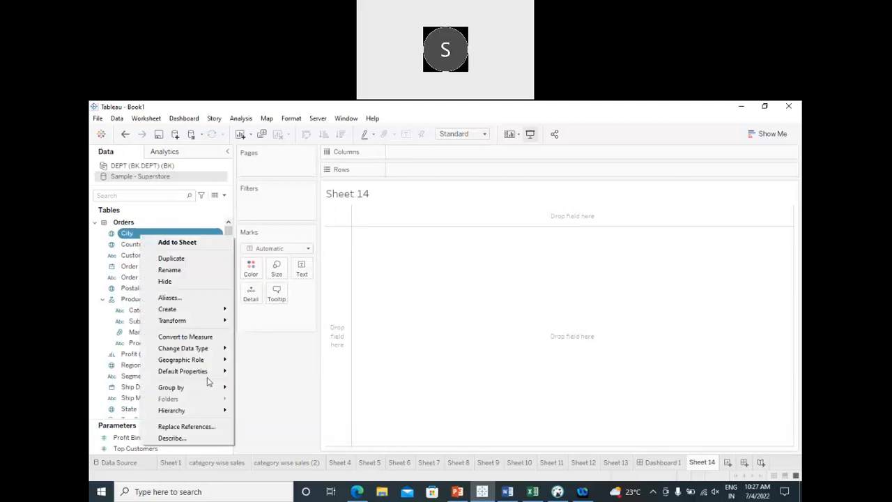
mouse_move(209, 414)
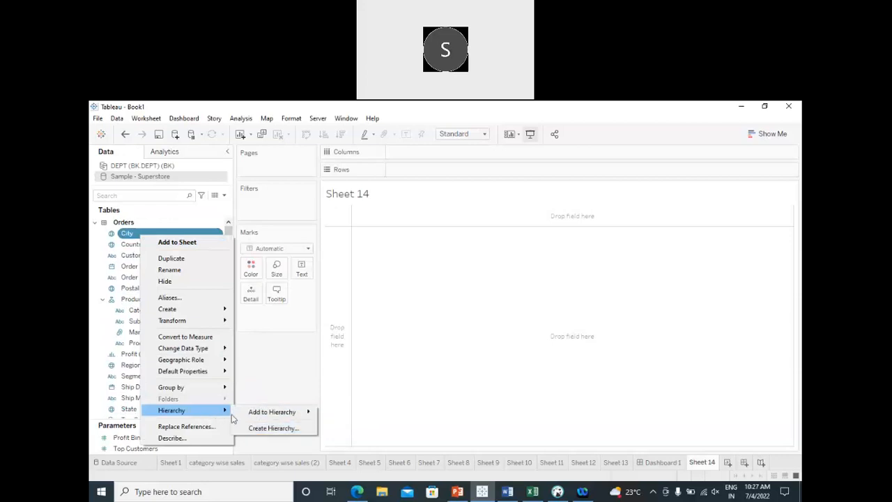
mouse_move(242, 417)
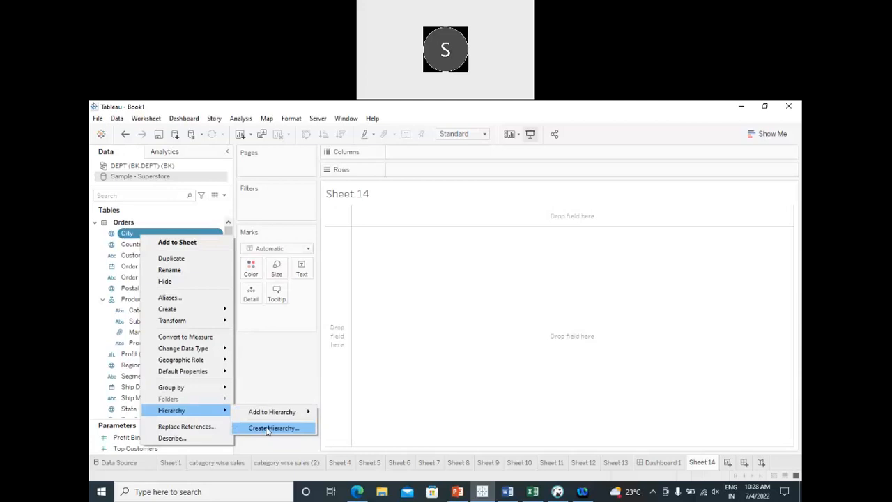
click(267, 429)
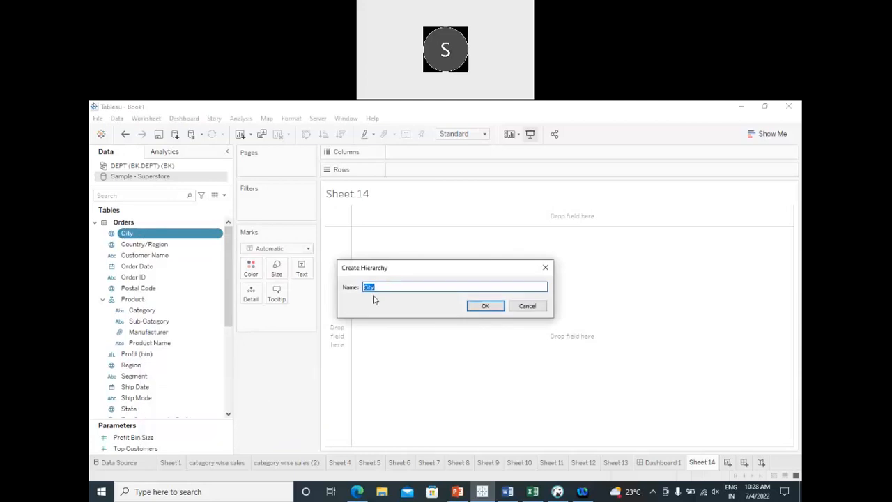
- Name the new hierarchy 'geo', confirm it, and select geo in the Data pane
drag(377, 287, 357, 290)
text(geo)
click(473, 310)
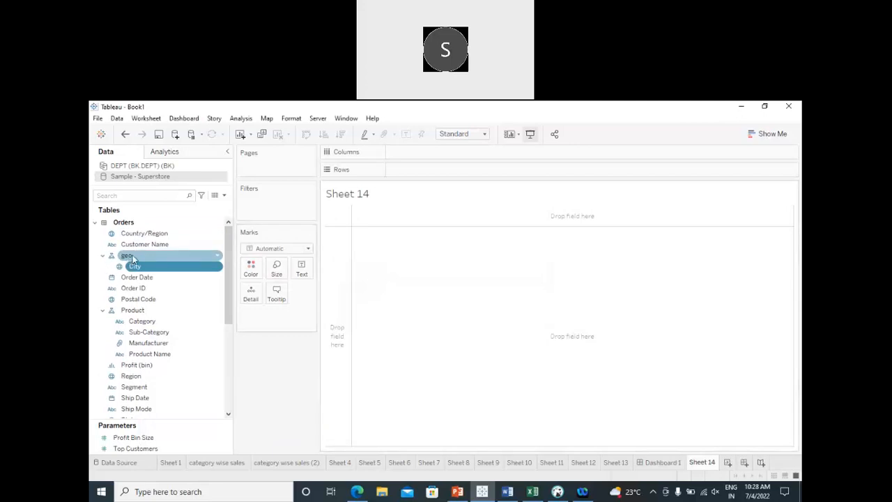
click(125, 256)
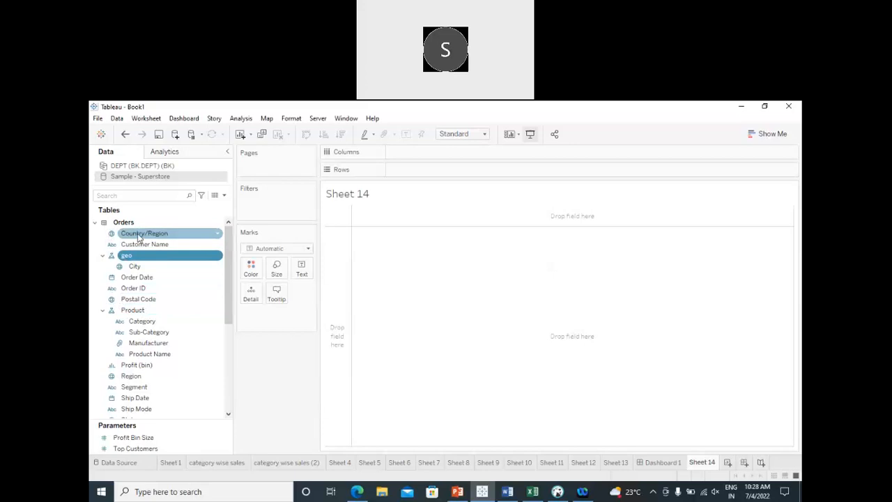
- Add Country/Region, Region, Postal Code and State to geo, ordering them around City
drag(143, 234, 159, 266)
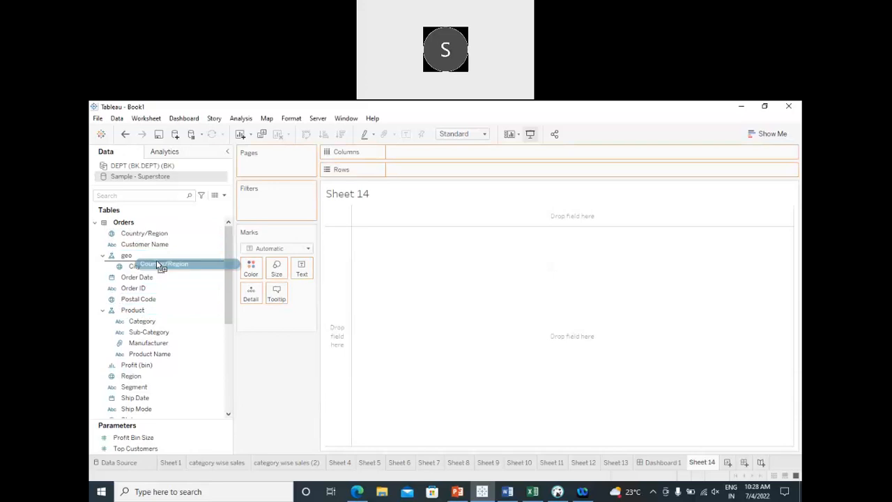
drag(159, 266, 157, 267)
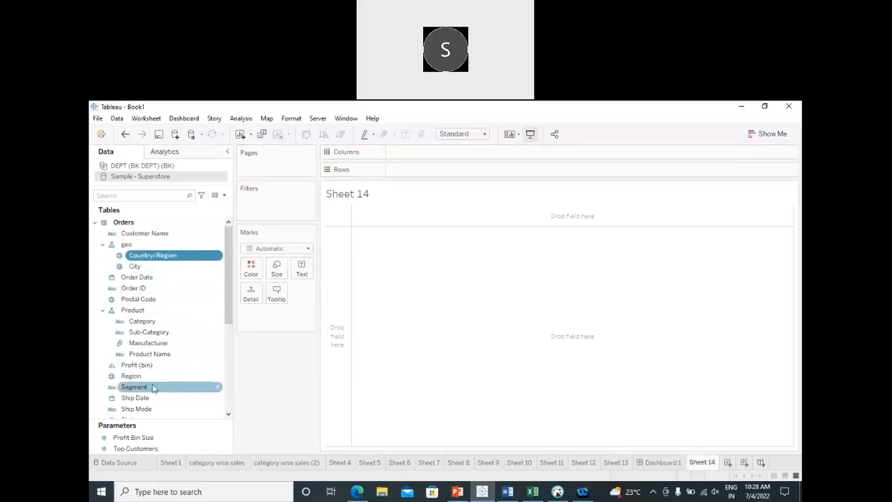
drag(142, 377, 170, 275)
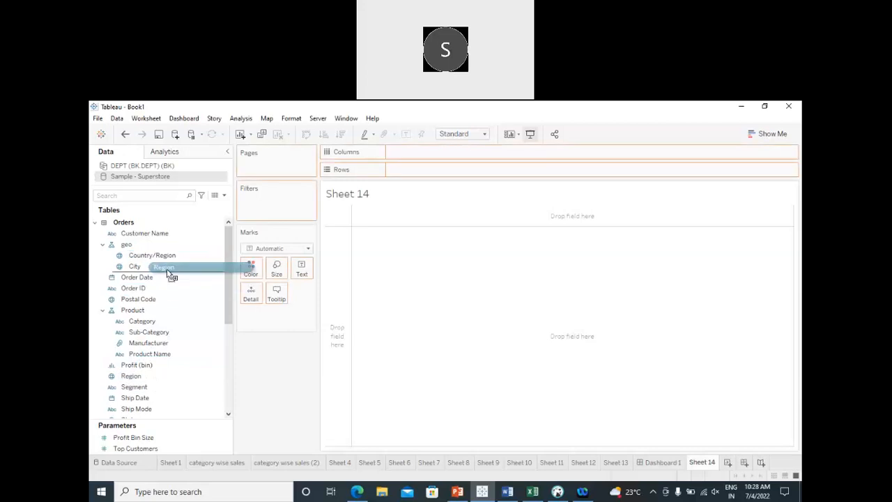
drag(172, 267, 168, 272)
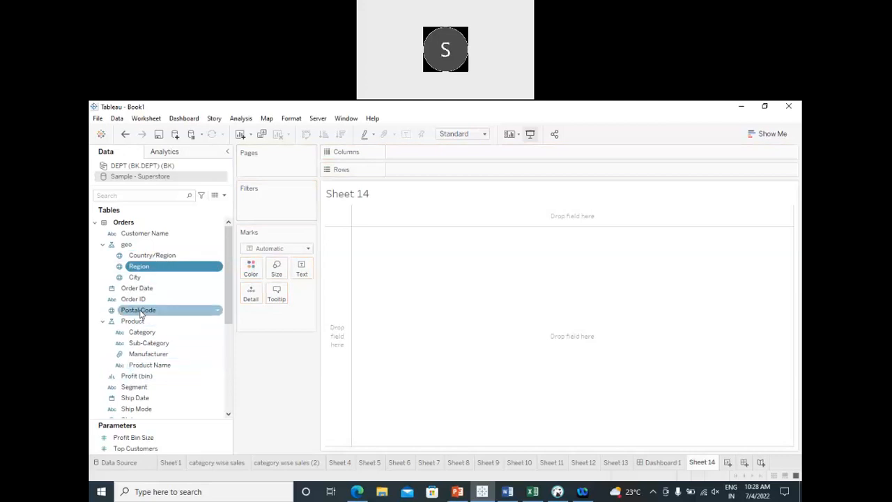
drag(140, 315, 170, 281)
scroll(167, 333, down, 1)
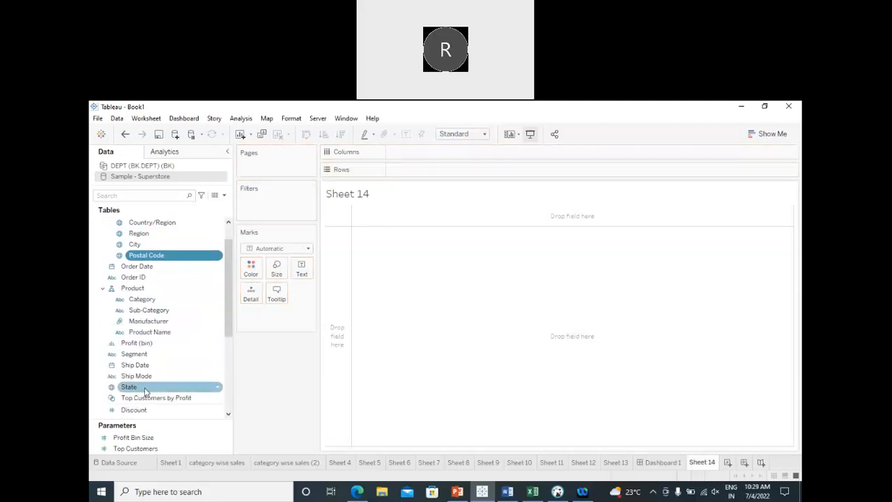
drag(145, 391, 174, 245)
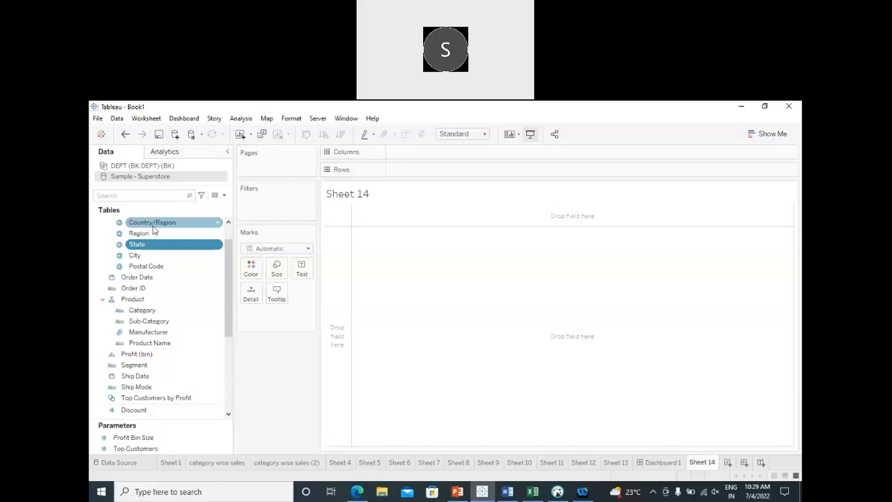
- Put Country/Region on Rows and Sales on Columns, giving one United States bar near 2,297,201
drag(154, 228, 390, 170)
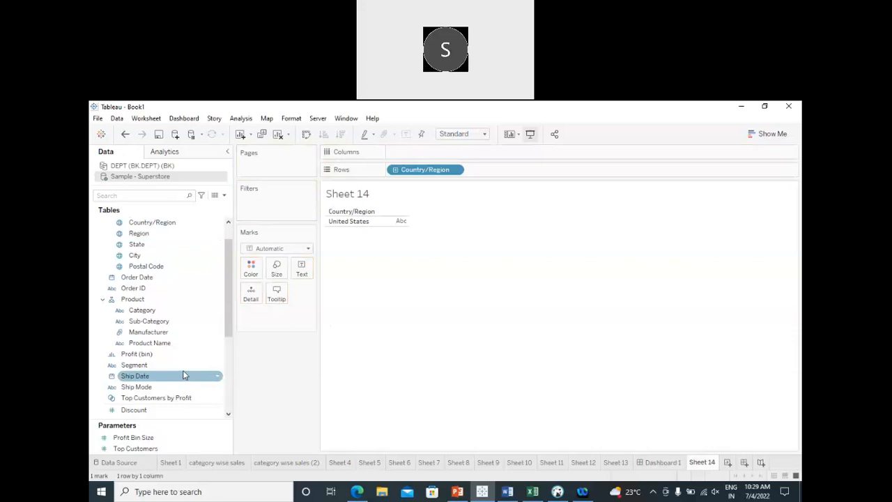
scroll(184, 376, down, 5)
click(139, 280)
drag(139, 280, 491, 154)
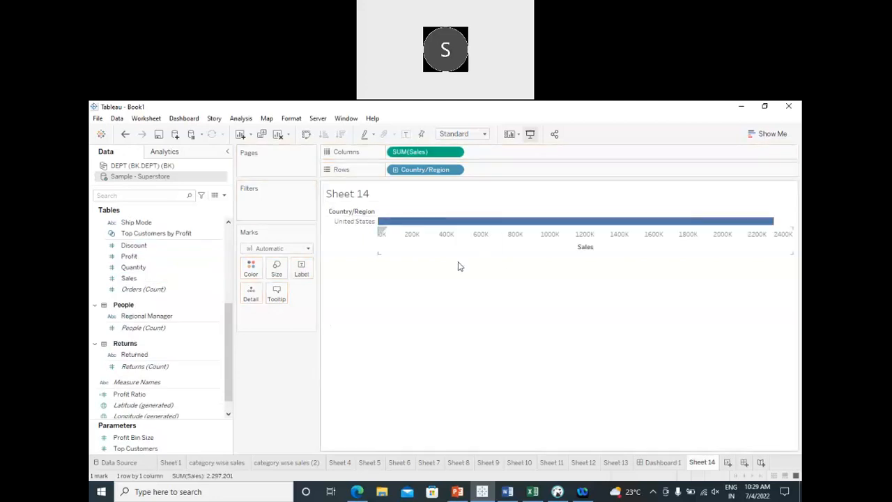
- Enter Presentation Mode and drill the Sales bars from Country/Region through Region to State
click(529, 134)
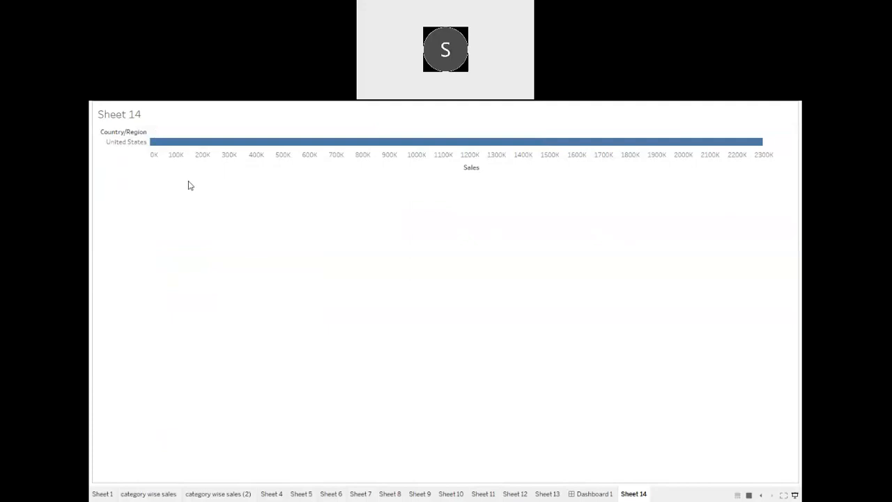
click(132, 133)
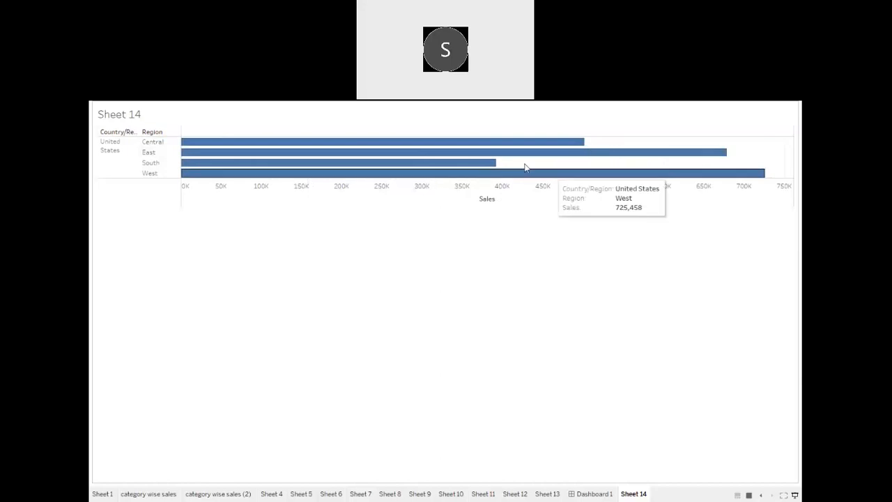
click(162, 132)
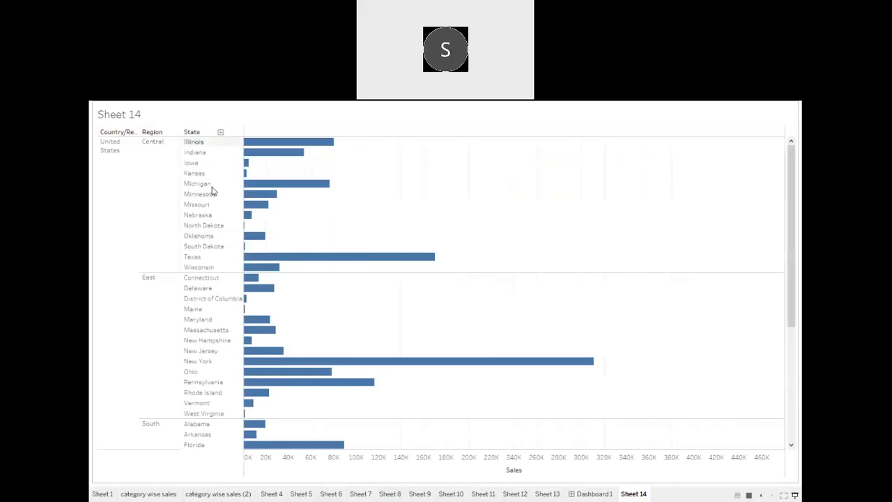
scroll(230, 234, down, 5)
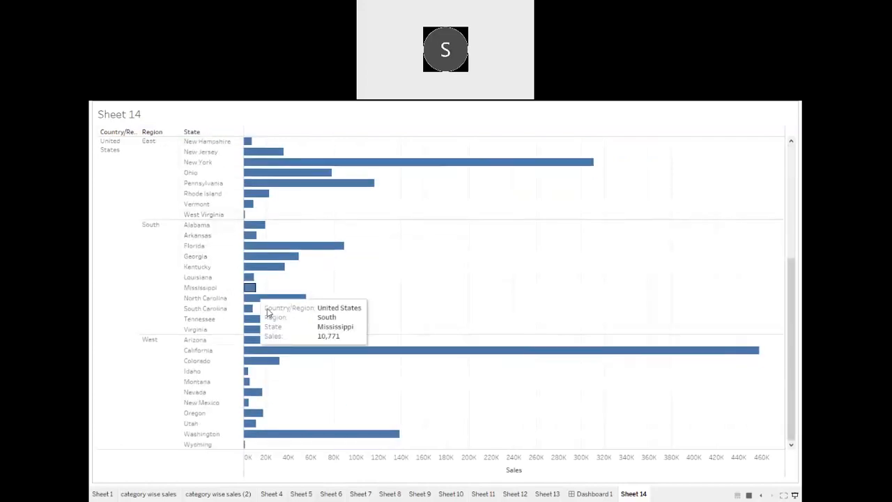
scroll(272, 313, up, 5)
scroll(271, 312, up, 1)
scroll(260, 234, down, 6)
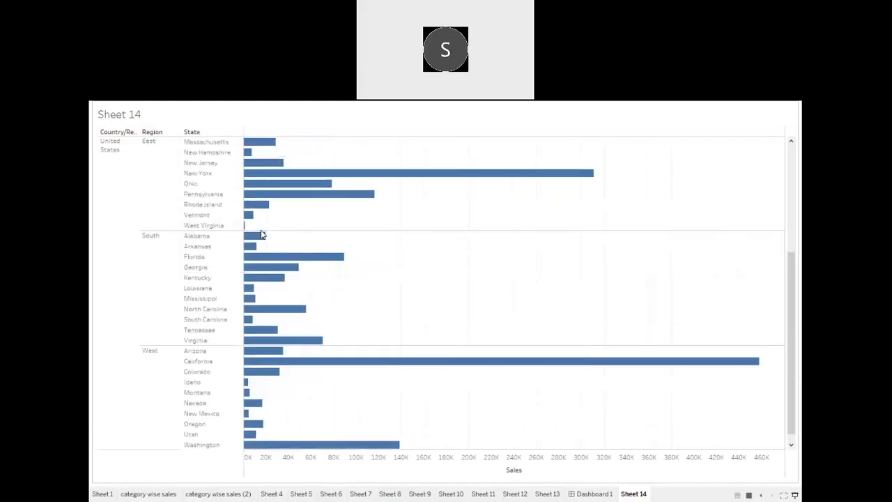
- Drill the Sales chart from State down to City and scroll through the city bars
scroll(253, 265, up, 6)
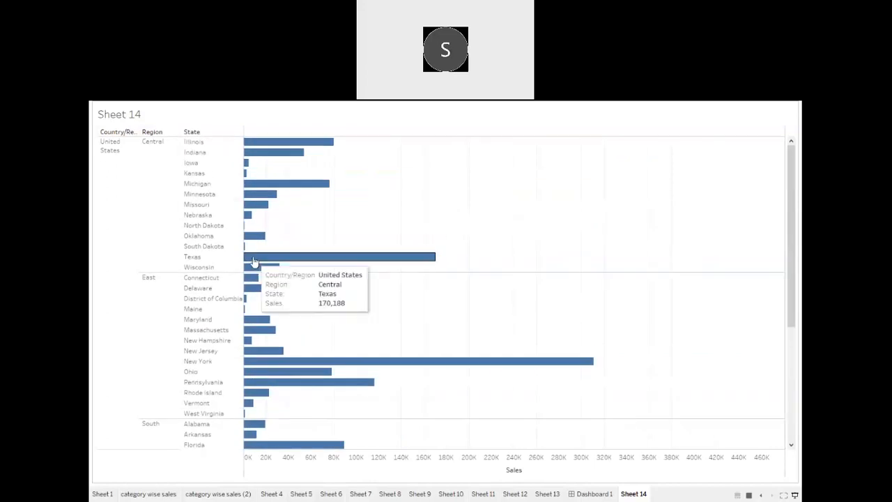
scroll(225, 147, up, 1)
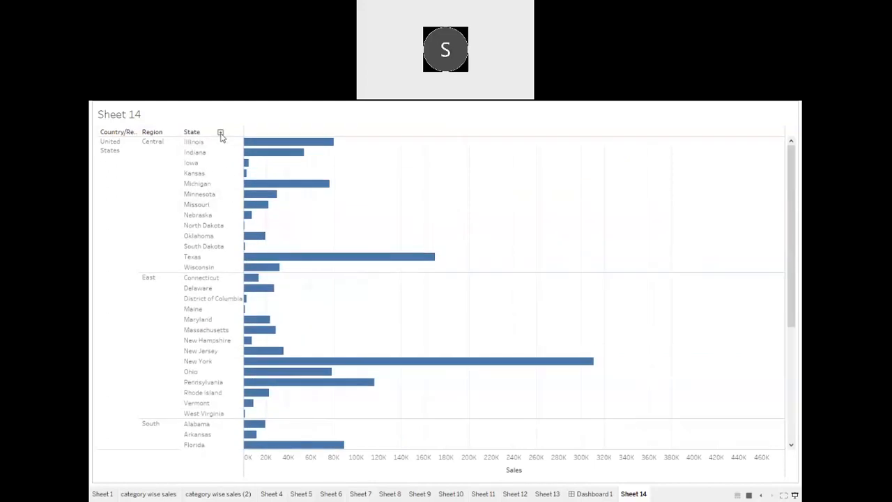
click(221, 132)
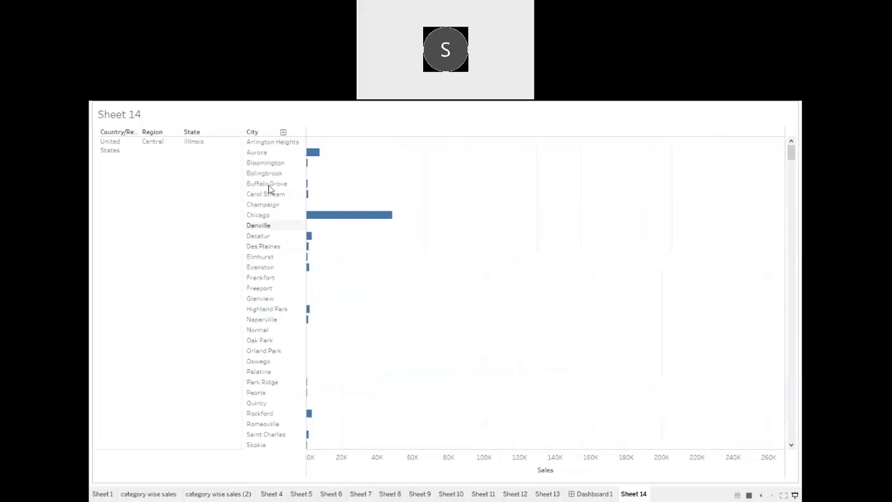
scroll(273, 176, down, 8)
scroll(274, 176, down, 2)
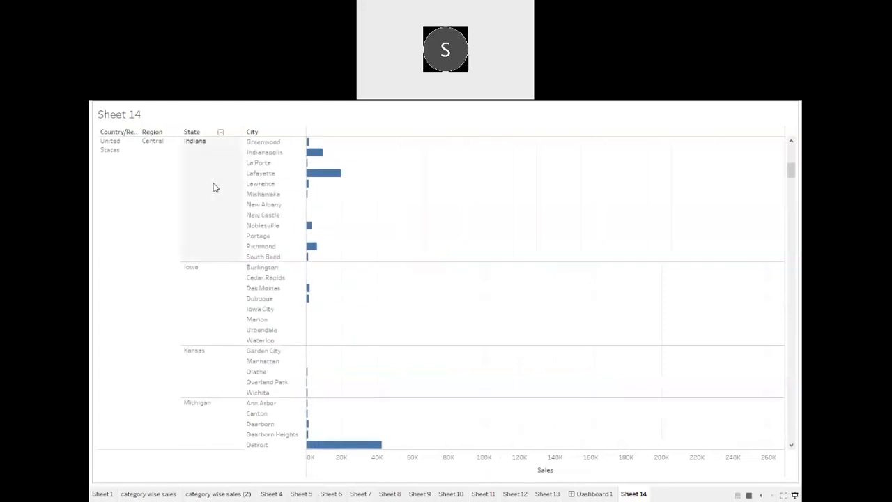
scroll(214, 183, down, 10)
scroll(214, 183, down, 20)
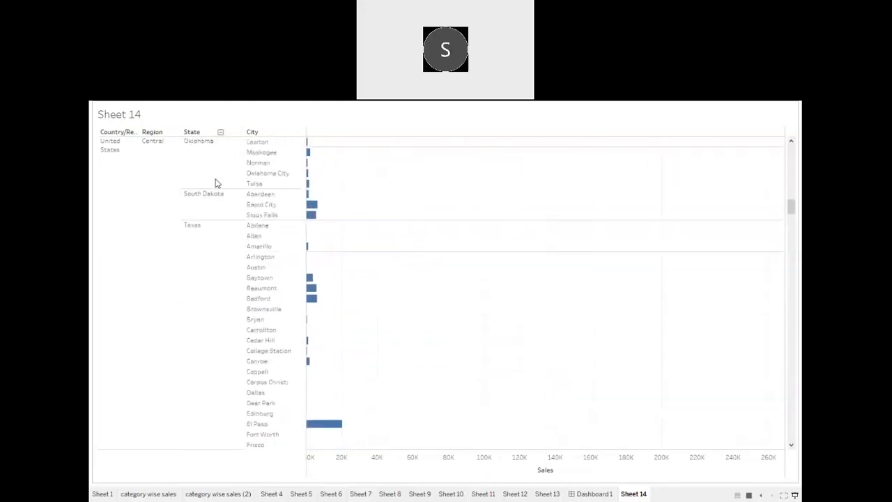
scroll(216, 180, down, 20)
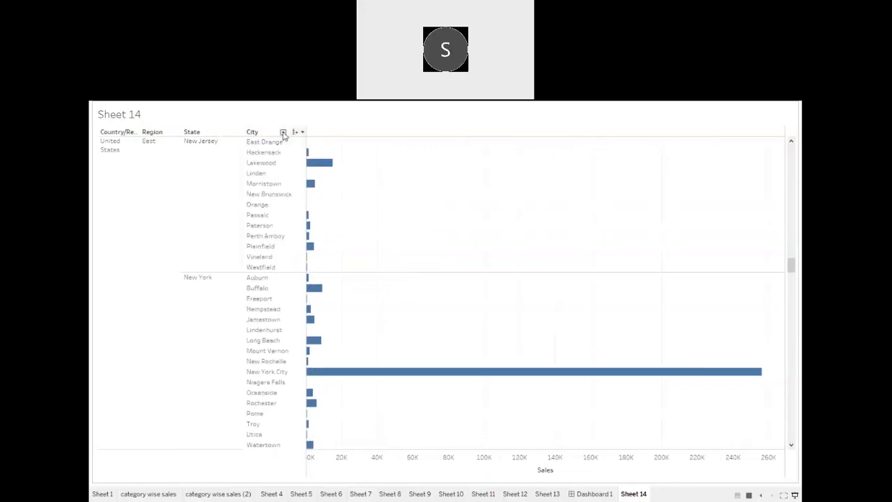
- Drill further from City to Postal Code and scroll through the per-postal-code bars
click(283, 133)
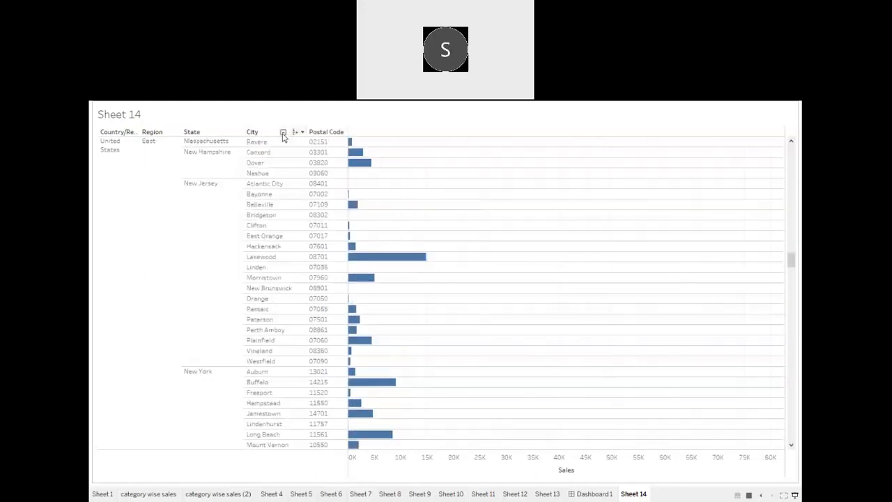
scroll(317, 185, down, 5)
scroll(317, 185, down, 20)
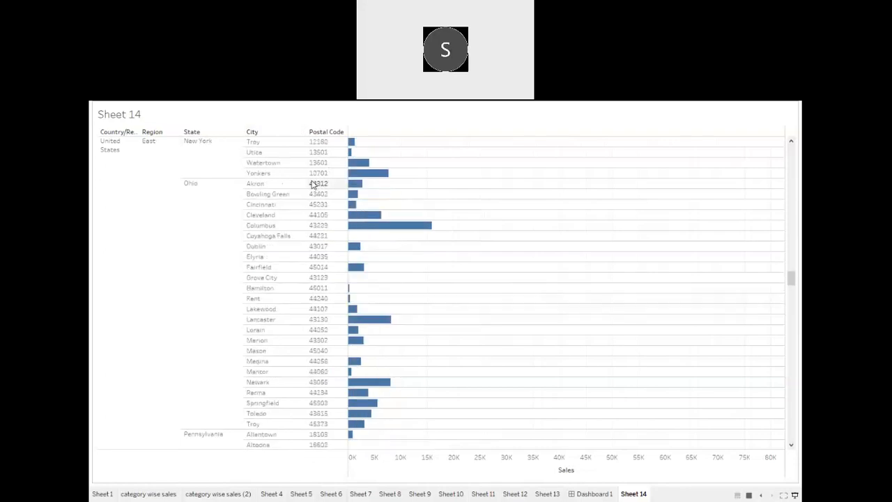
scroll(304, 178, down, 20)
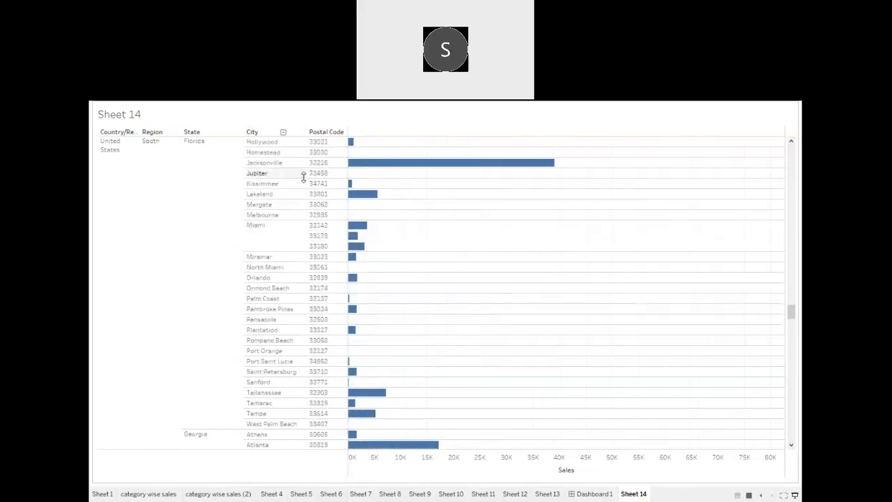
scroll(299, 180, down, 20)
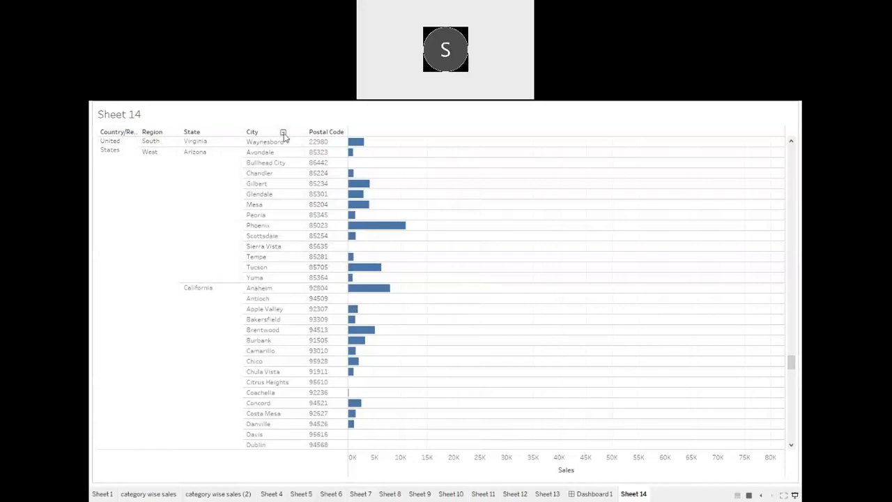
- Roll the chart back up from Postal Code through City, State and Region to the country
click(283, 133)
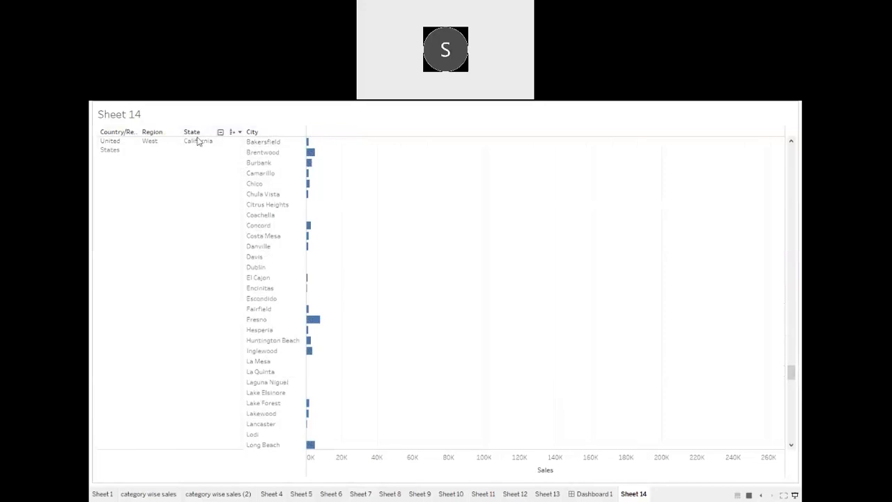
click(221, 132)
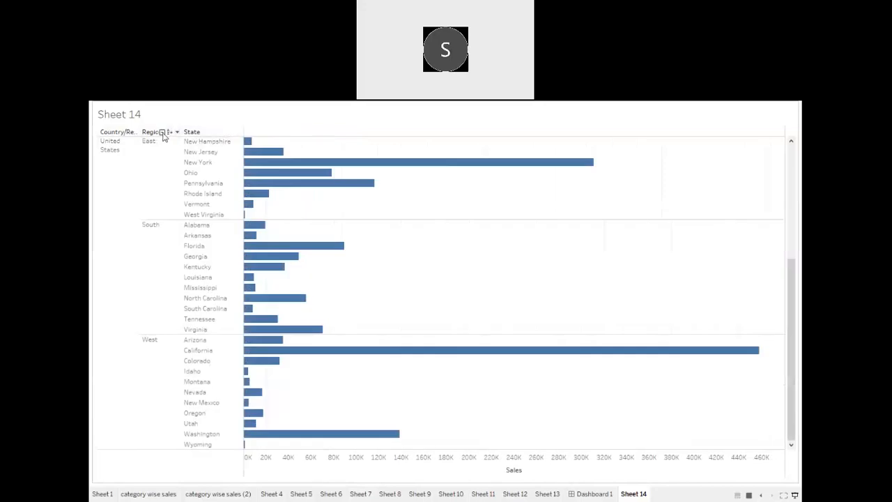
click(163, 132)
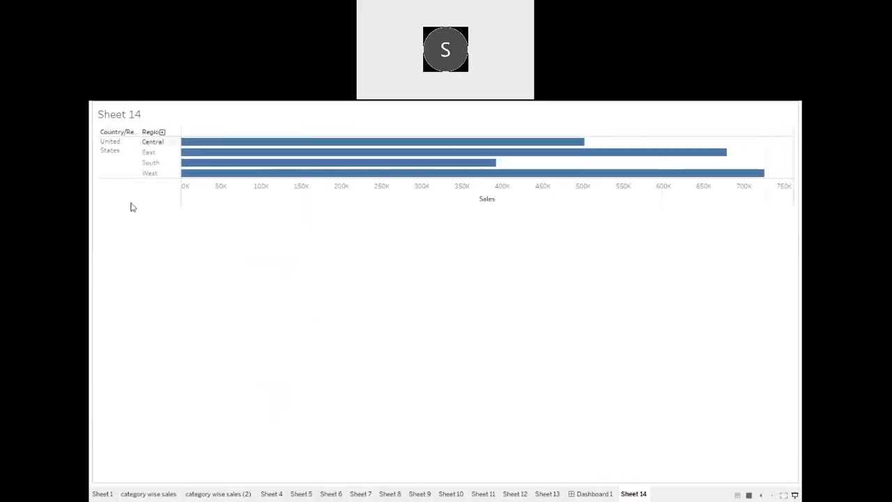
click(121, 132)
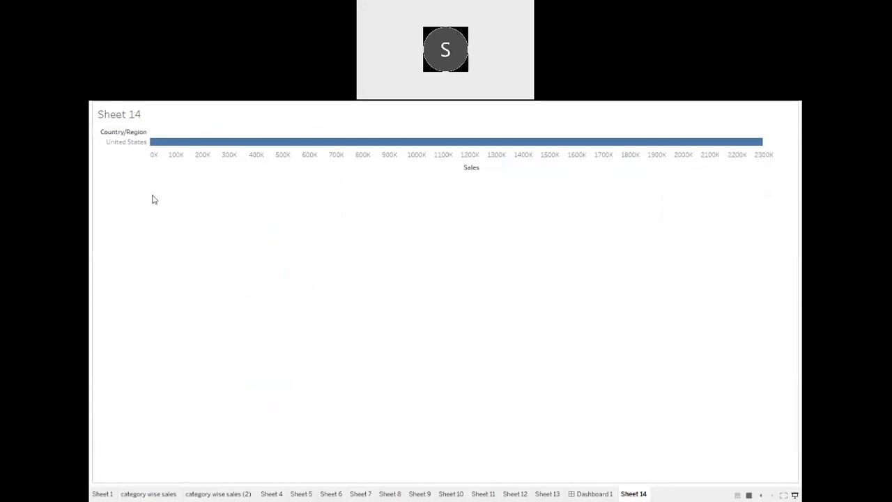
- Drill down again to Postal Code, collapse to United States, and exit Presentation Mode
click(134, 133)
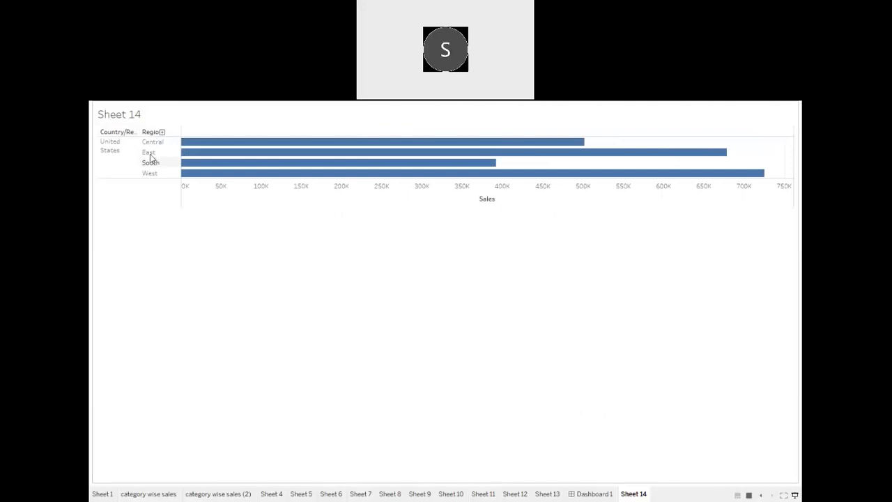
click(162, 132)
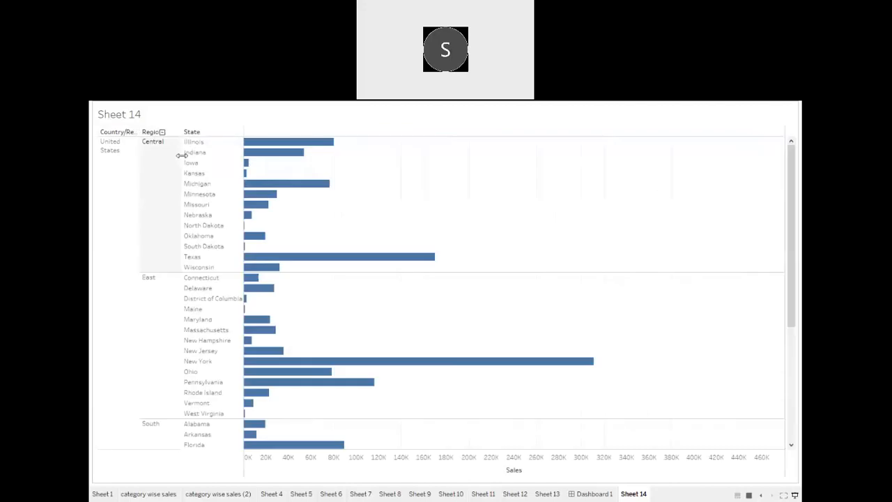
click(221, 133)
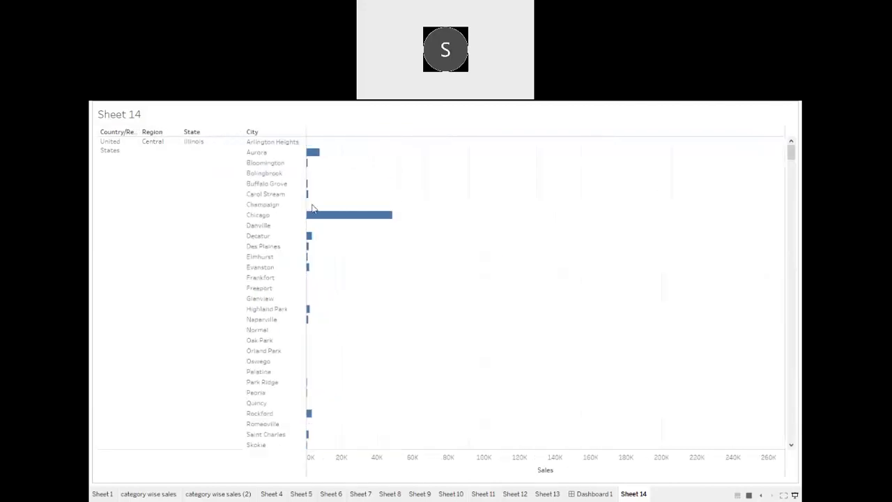
click(283, 132)
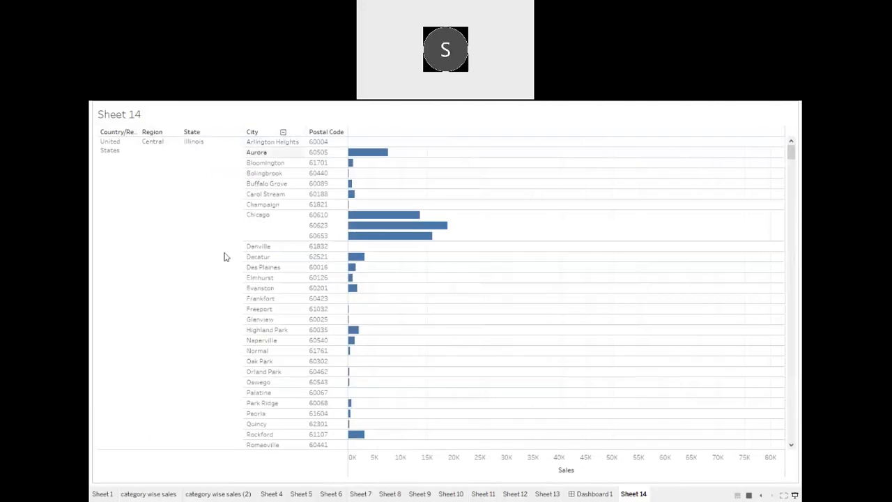
click(120, 133)
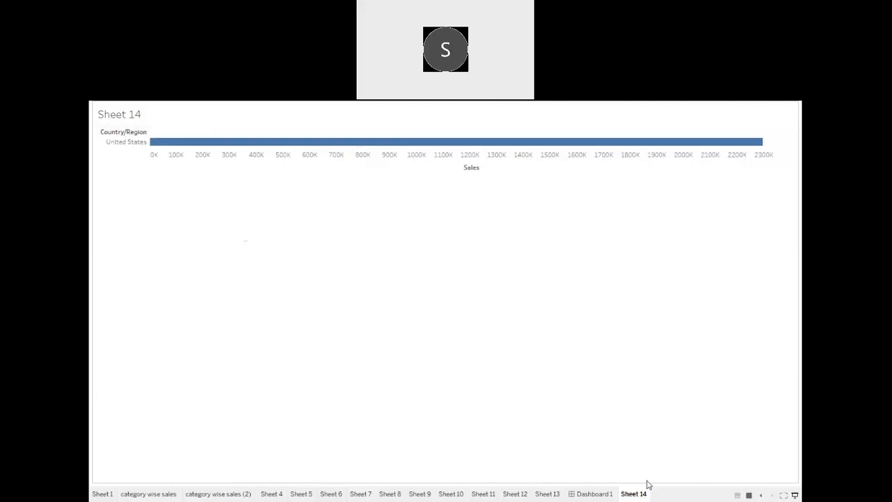
click(795, 496)
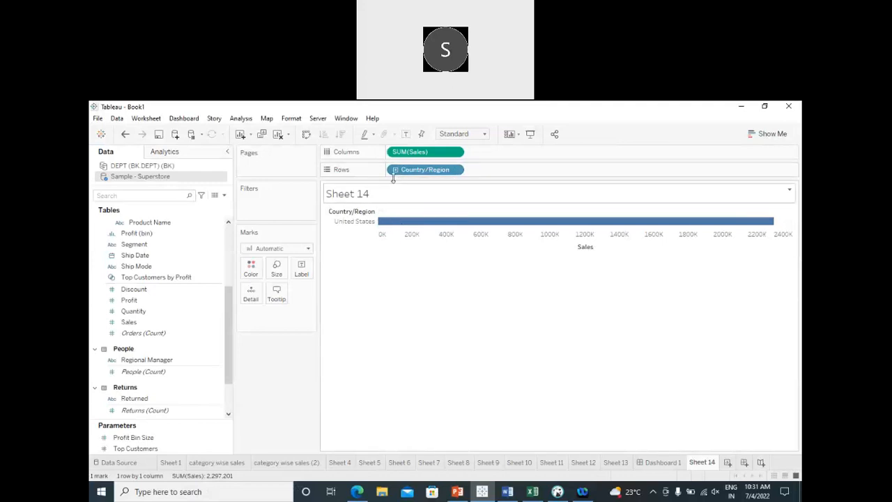
- Show sales value labels on the bars and drill United States down to regions and states
click(364, 215)
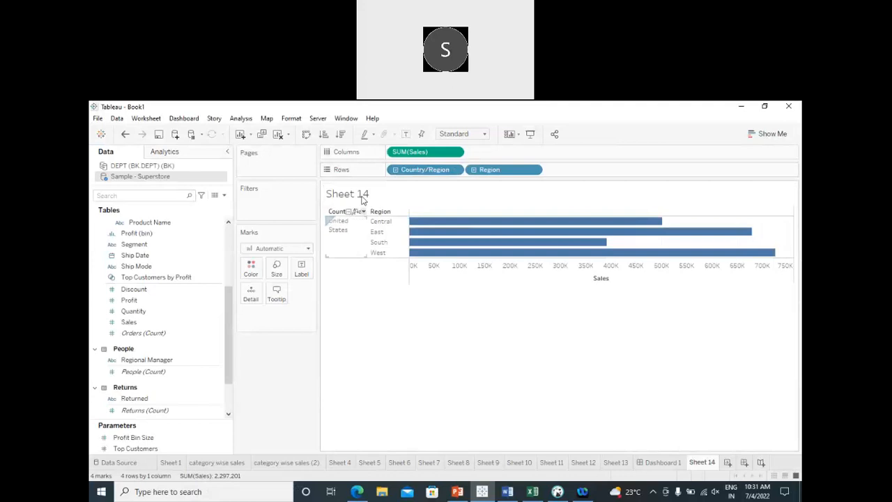
click(405, 135)
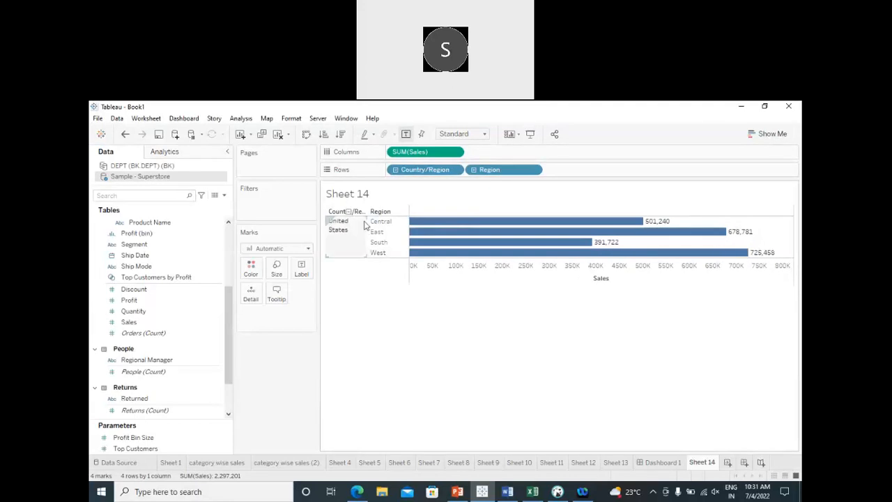
click(390, 212)
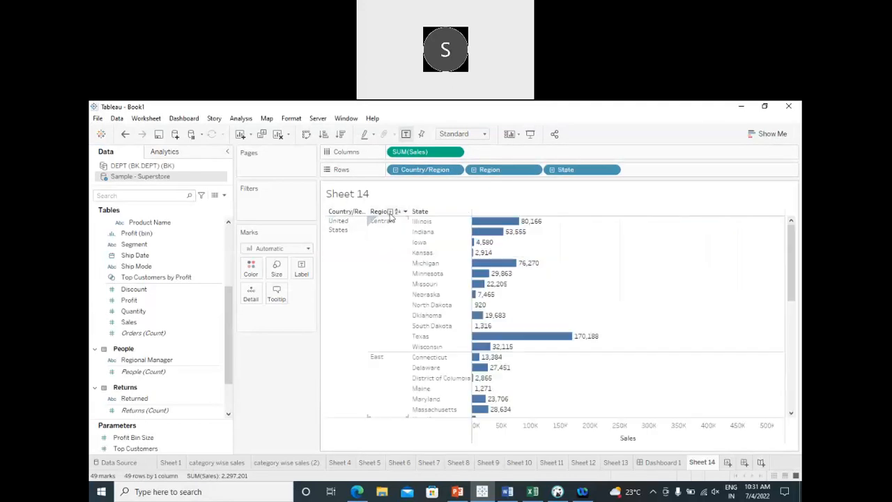
scroll(554, 270, down, 8)
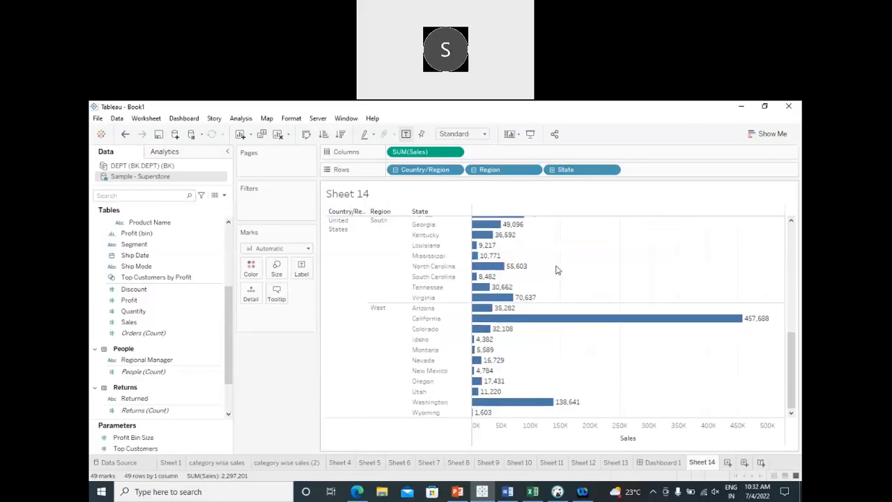
scroll(555, 271, up, 8)
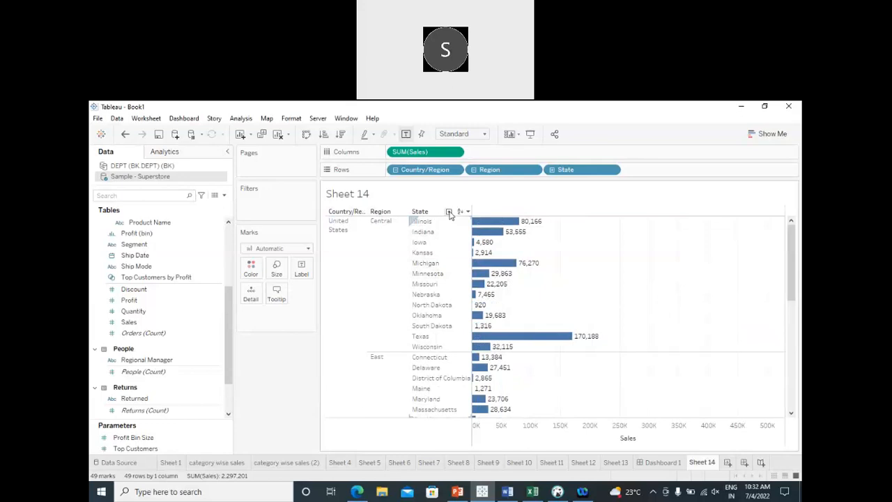
- Drill states into cities, then collapse back to a single United States bar
click(449, 212)
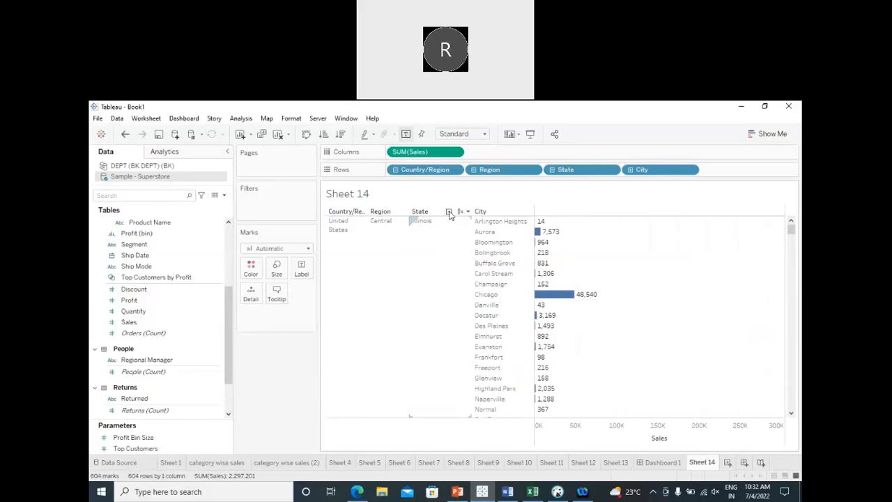
click(449, 212)
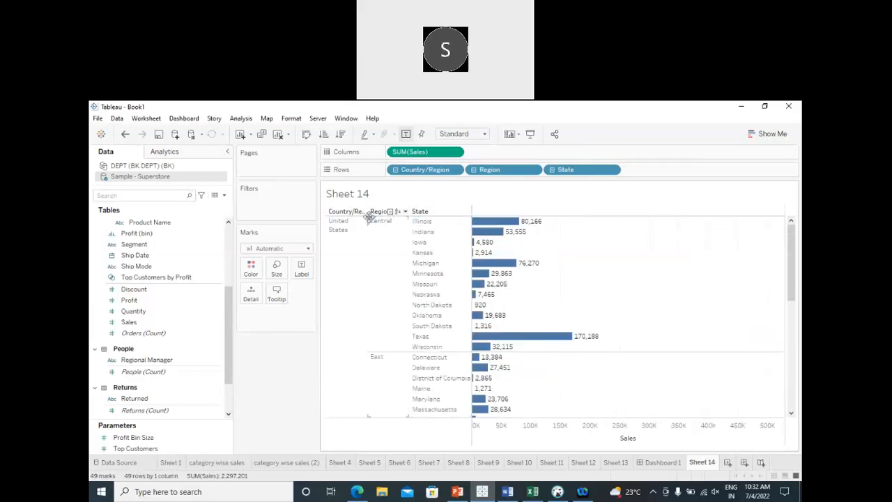
click(390, 211)
click(349, 212)
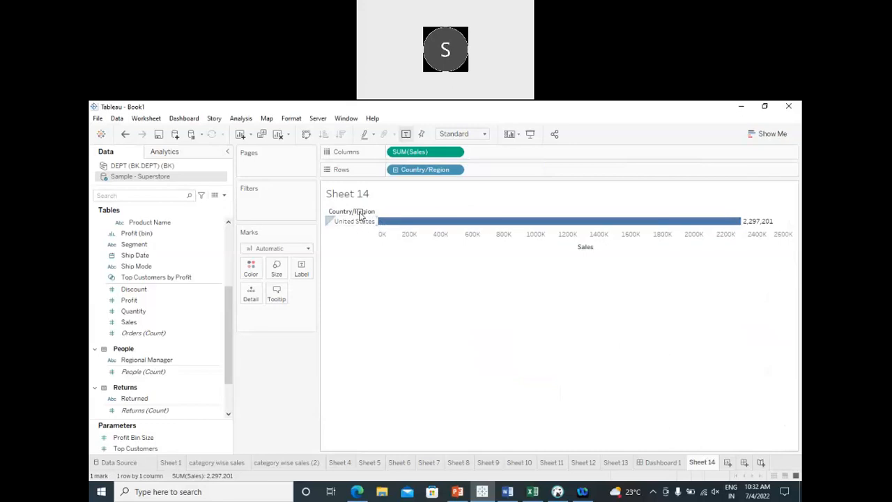
- Drill the hierarchy down from Country/Region through Region, State and City to Postal Code
click(360, 214)
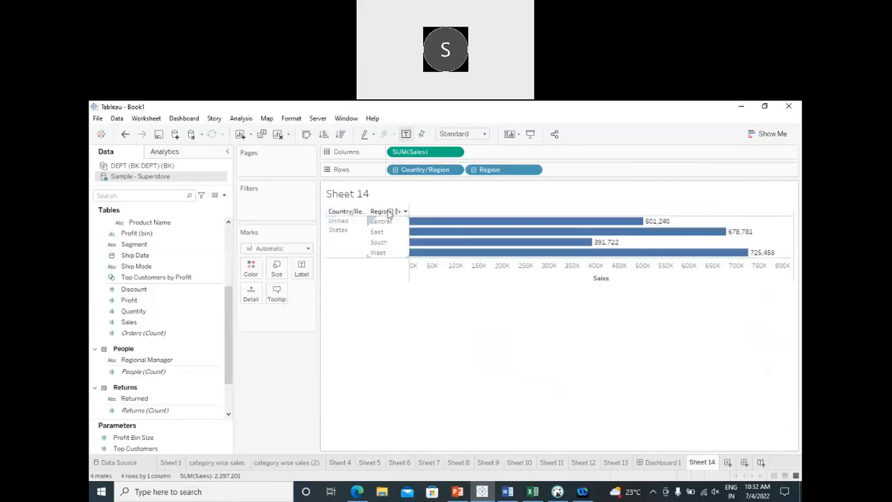
click(391, 212)
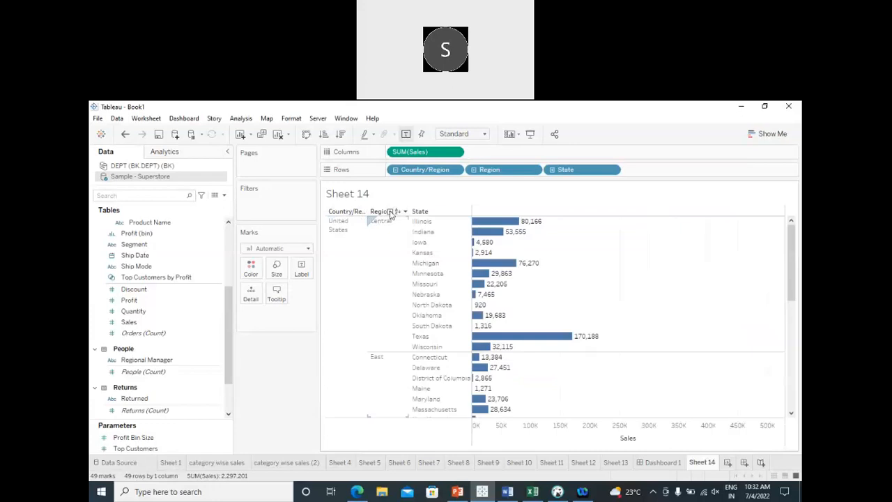
click(449, 212)
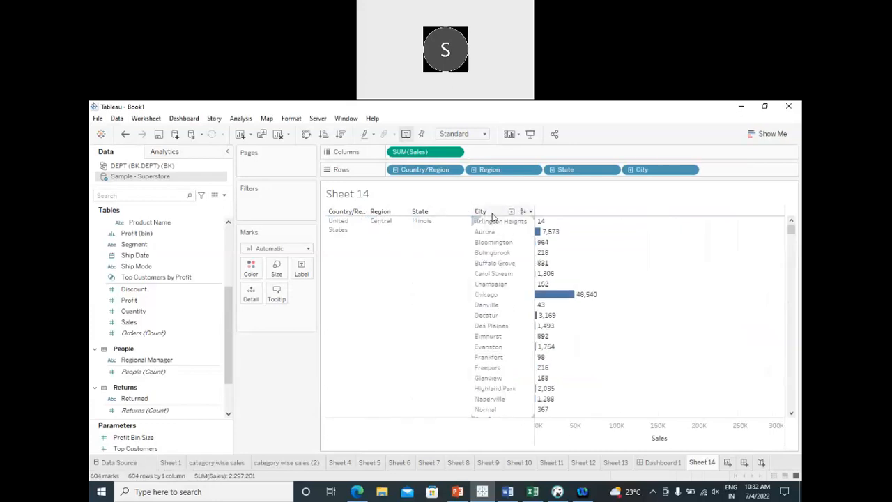
click(512, 212)
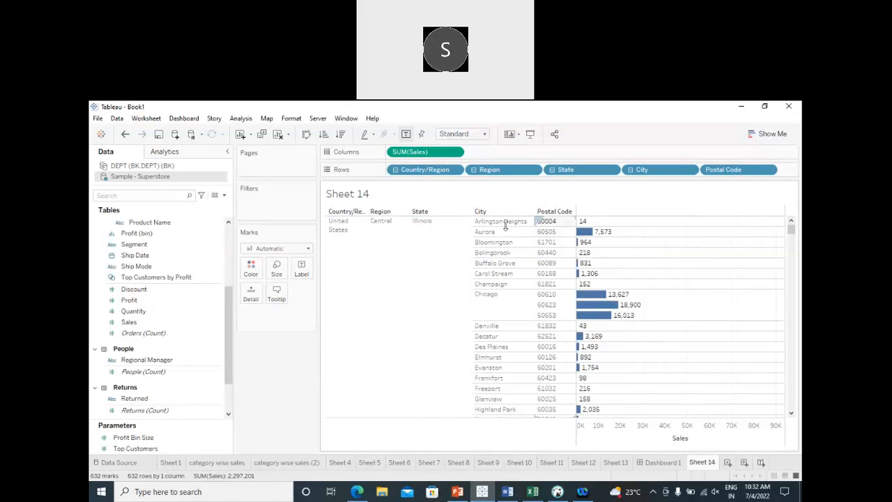
- Roll Postal Code back up through City, State and Region to the United States bar
click(510, 212)
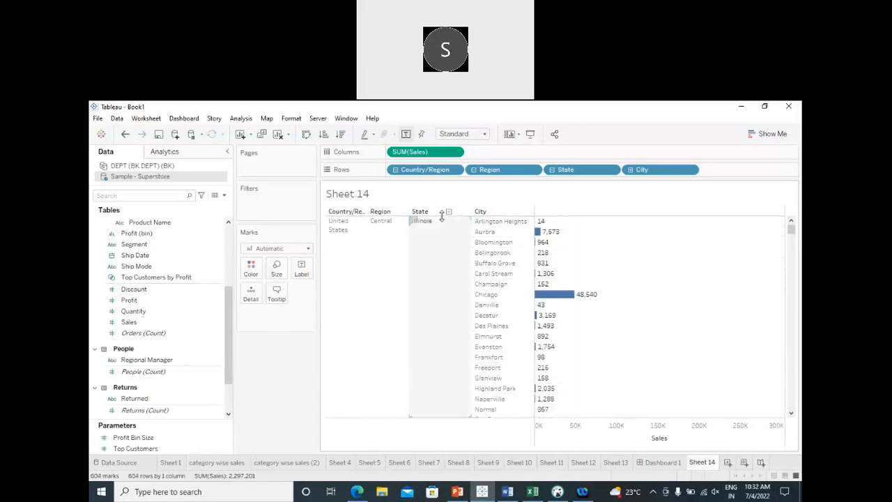
click(449, 212)
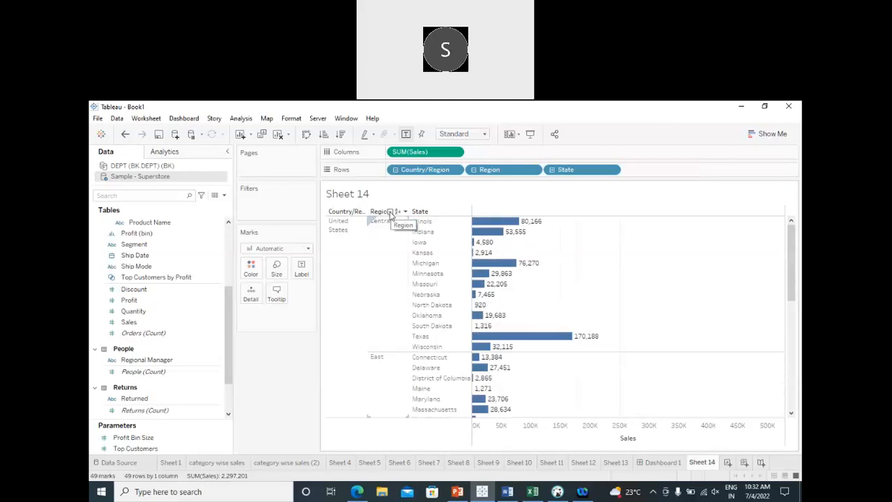
click(390, 212)
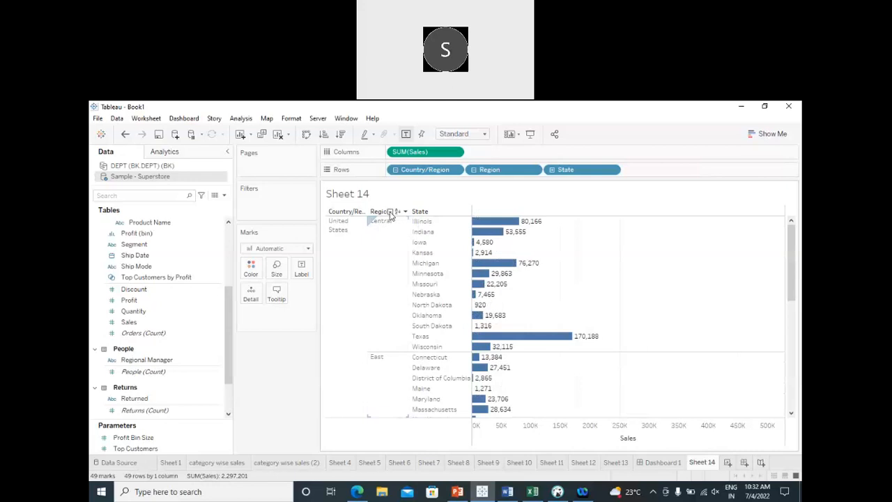
click(352, 212)
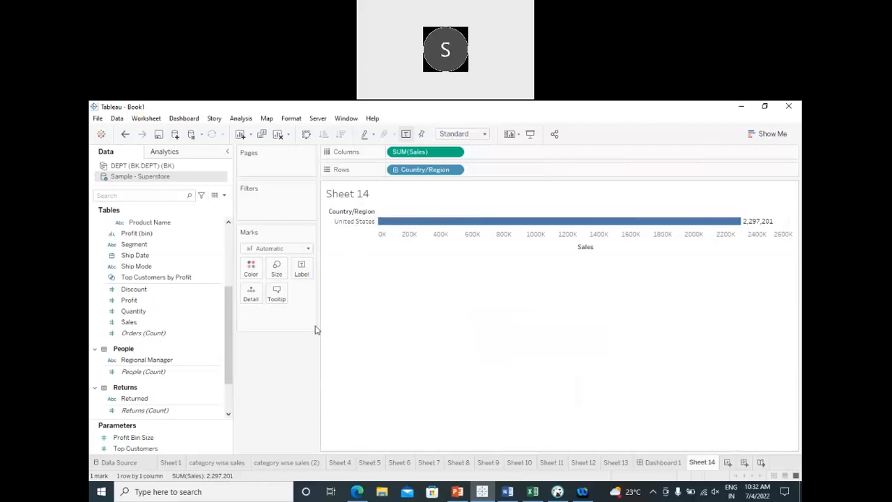
- Widen the Marks card so the labelled United States bar sits on a Sales axis to 2600K
drag(321, 329, 352, 329)
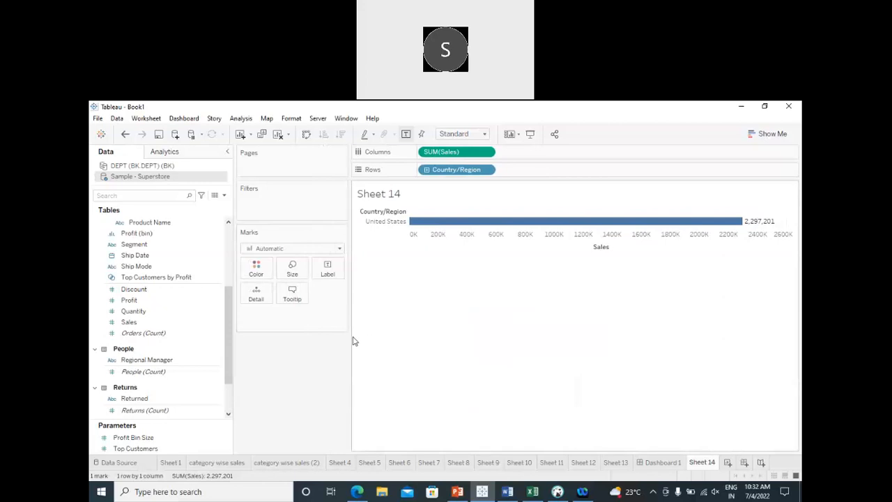
drag(350, 337, 332, 338)
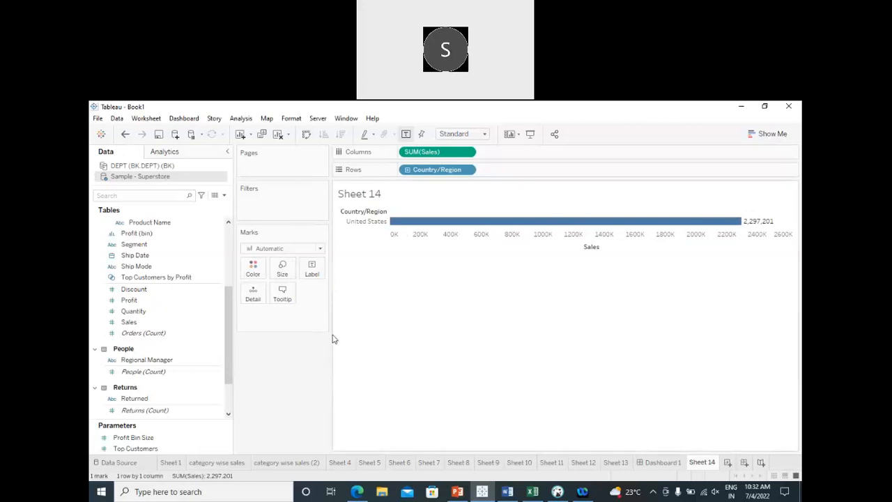
drag(333, 335, 364, 337)
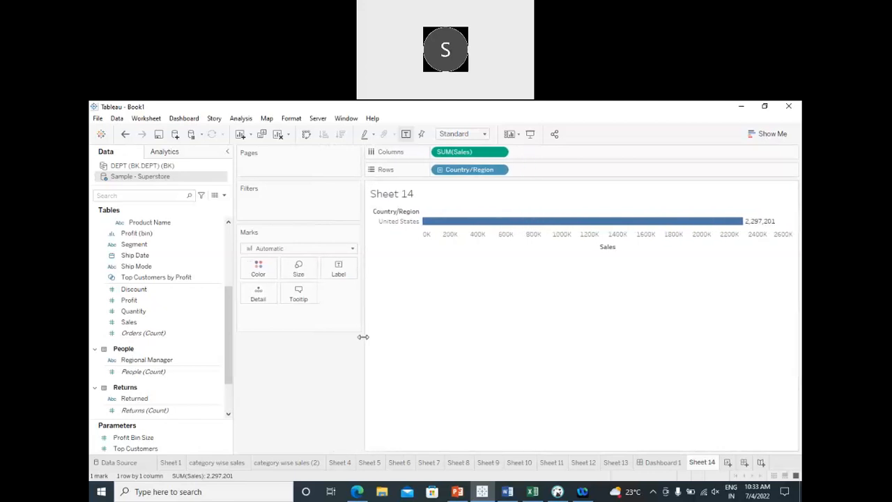